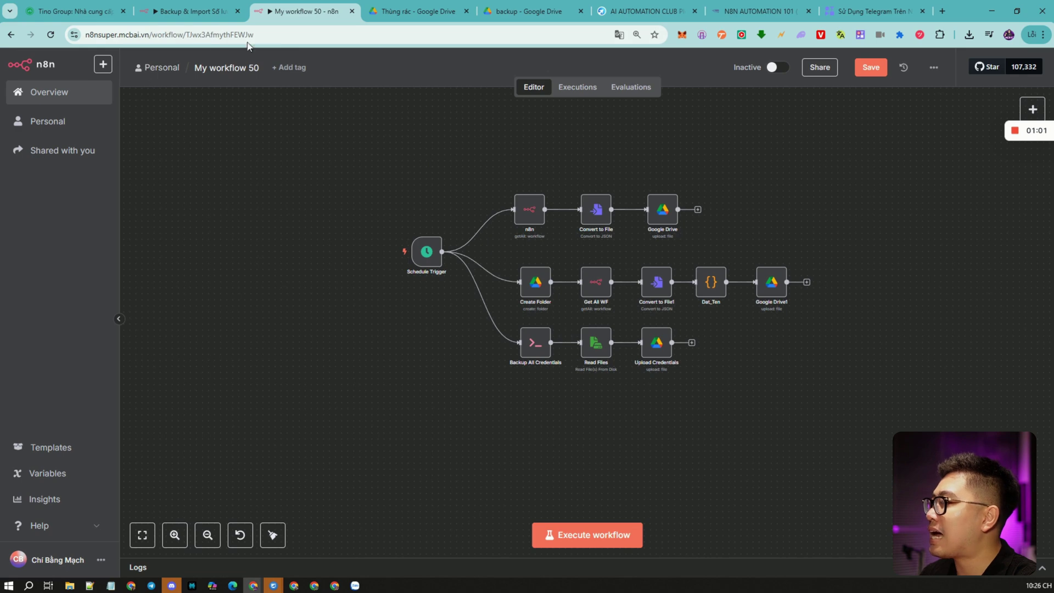
Select the top row of three nodes and move it up and to the right.
left_click(275, 37)
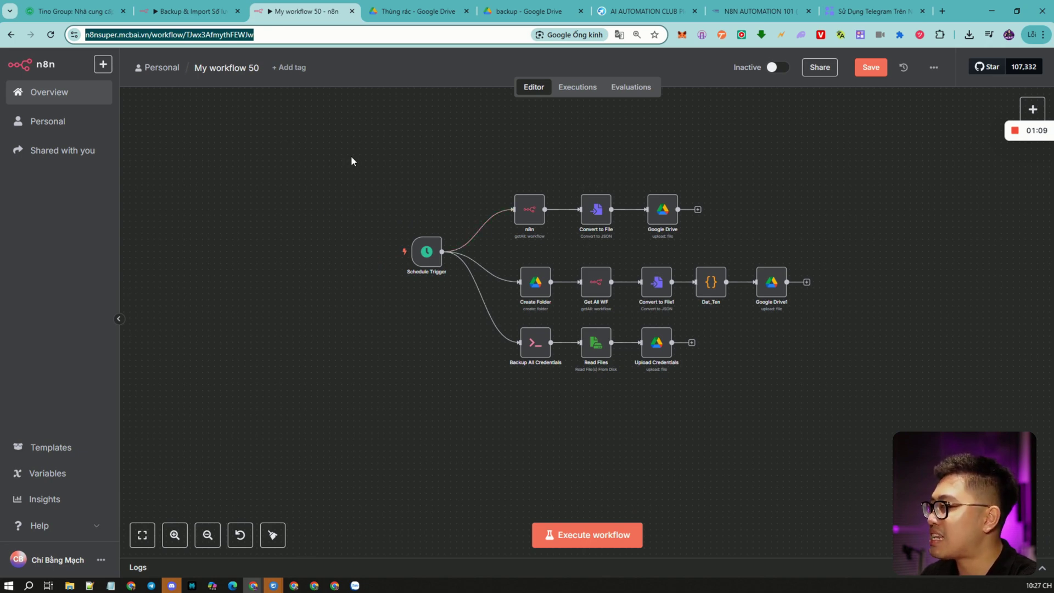
left_click(842, 268)
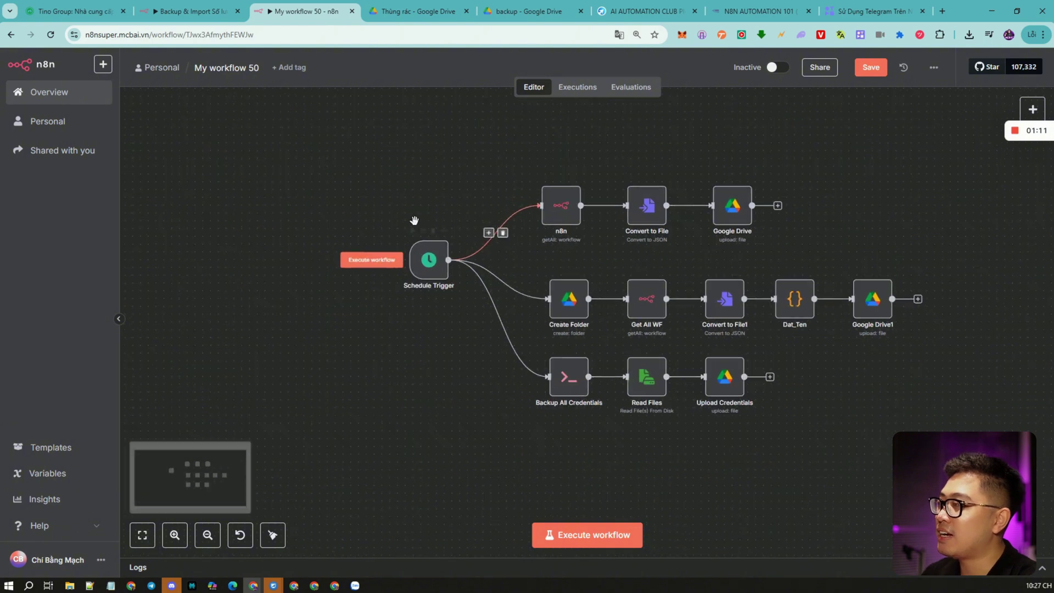
scroll(419, 200, "up", 3)
left_click_drag(812, 465, 824, 483)
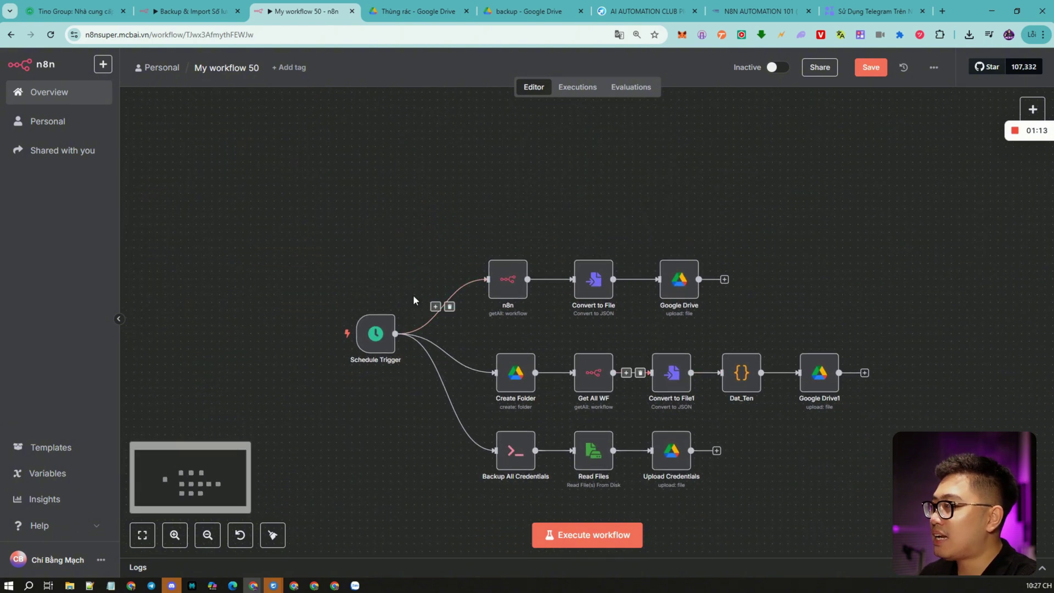
left_click_drag(304, 212, 936, 491)
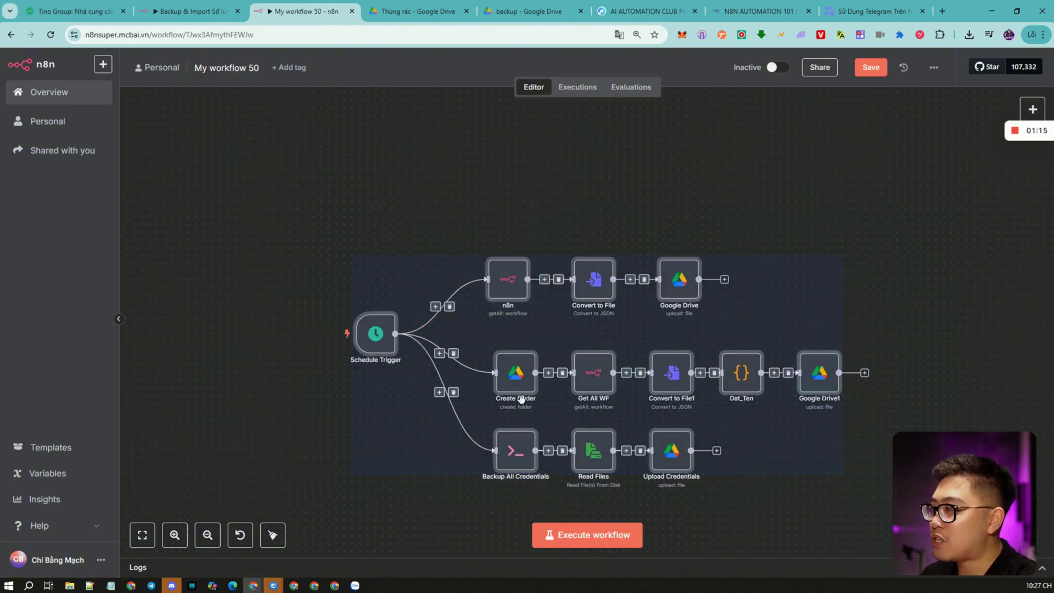
left_click(289, 363)
left_click_drag(406, 221, 872, 355)
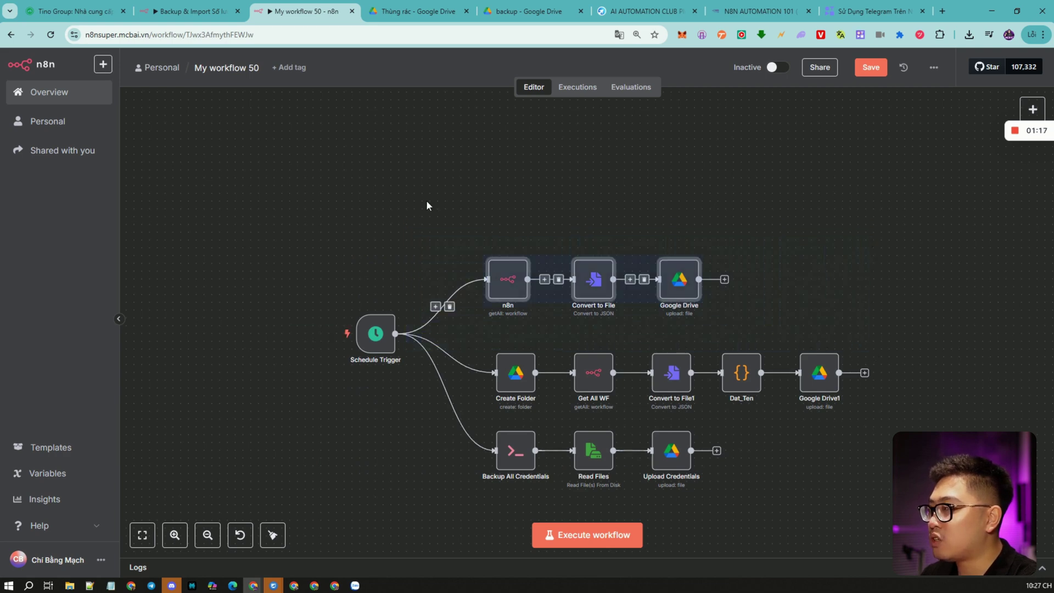
left_click_drag(357, 186, 800, 325)
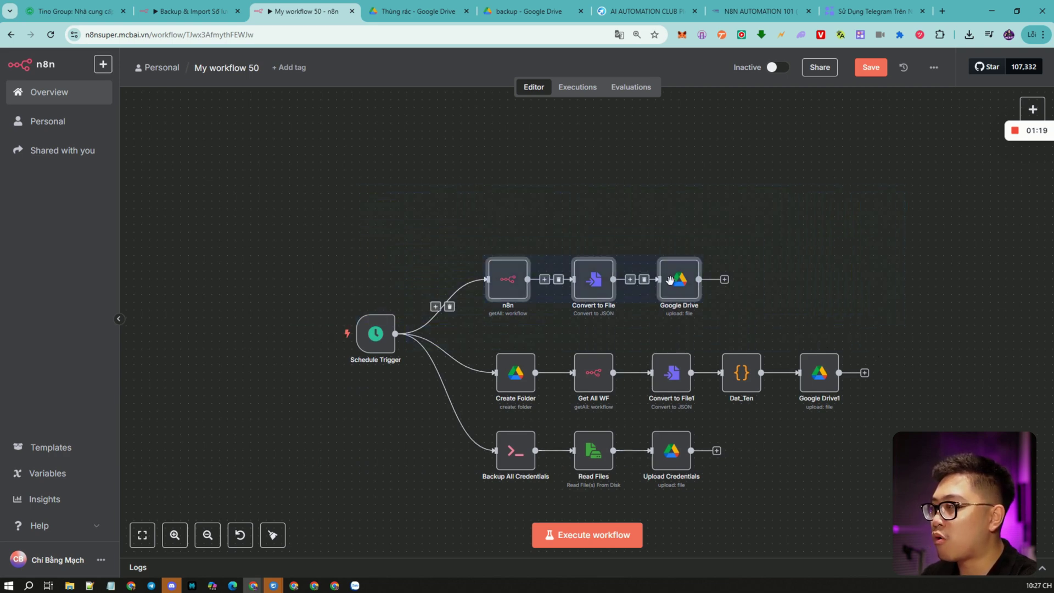
left_click_drag(670, 281, 708, 227)
left_click(847, 320)
Shift the five-node middle branch slightly right and up.
scroll(737, 326, "down", 2)
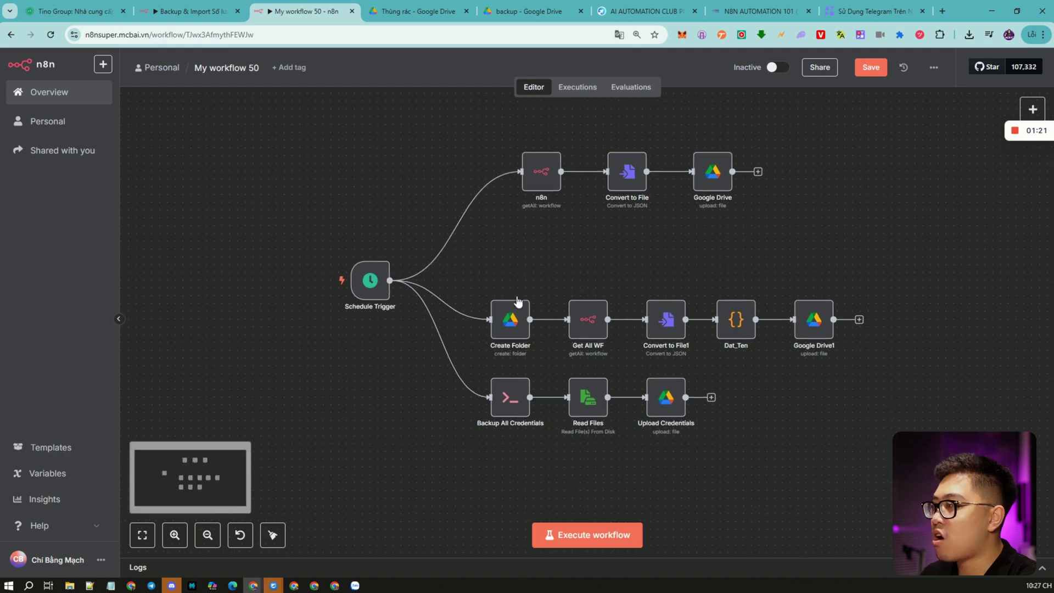
left_click_drag(469, 275, 941, 384)
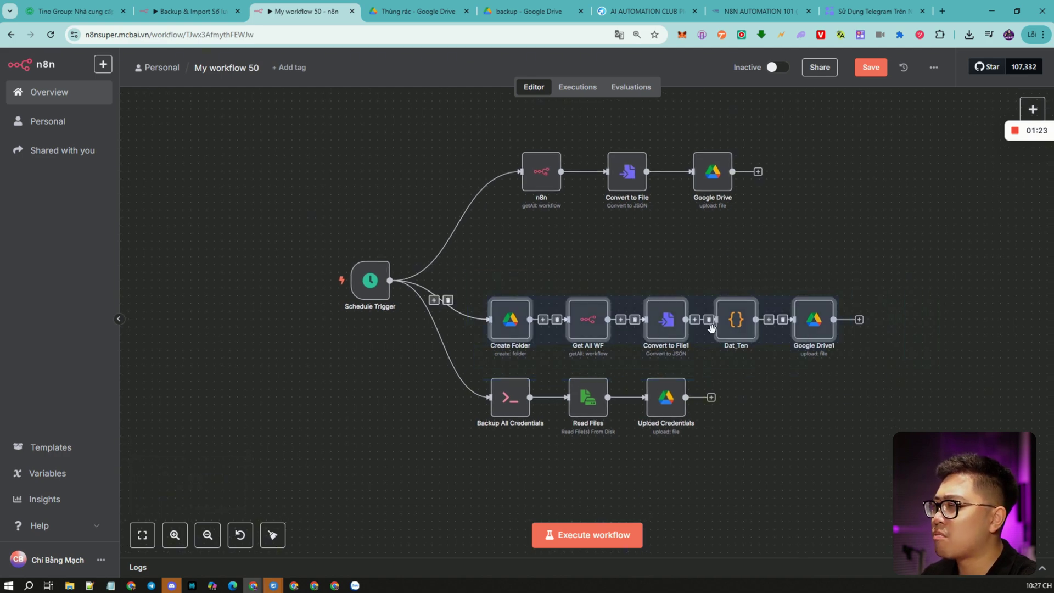
left_click_drag(710, 328, 734, 320)
left_click(796, 430)
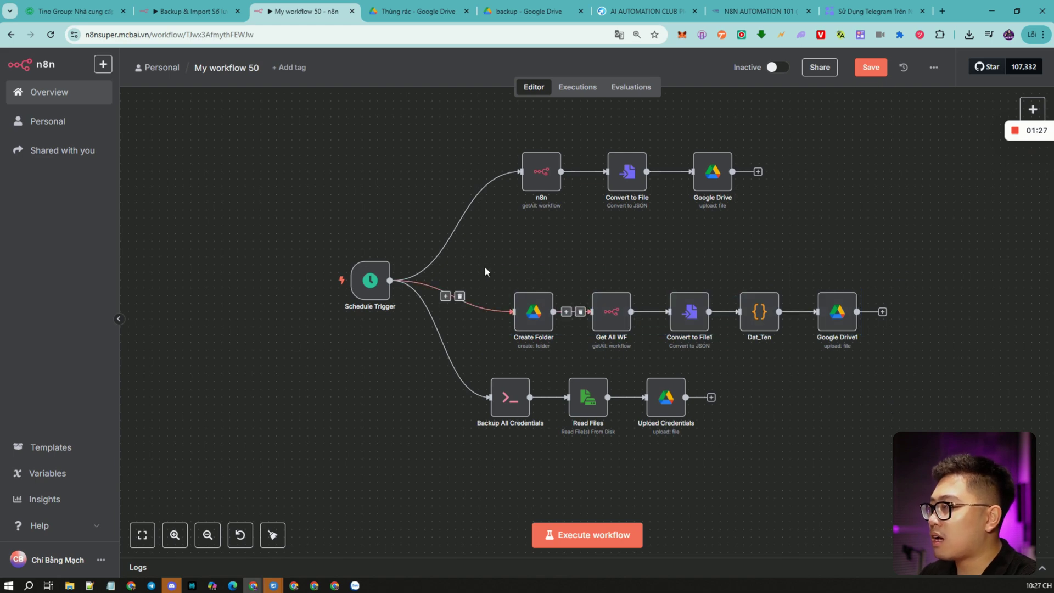
left_click_drag(485, 271, 986, 380)
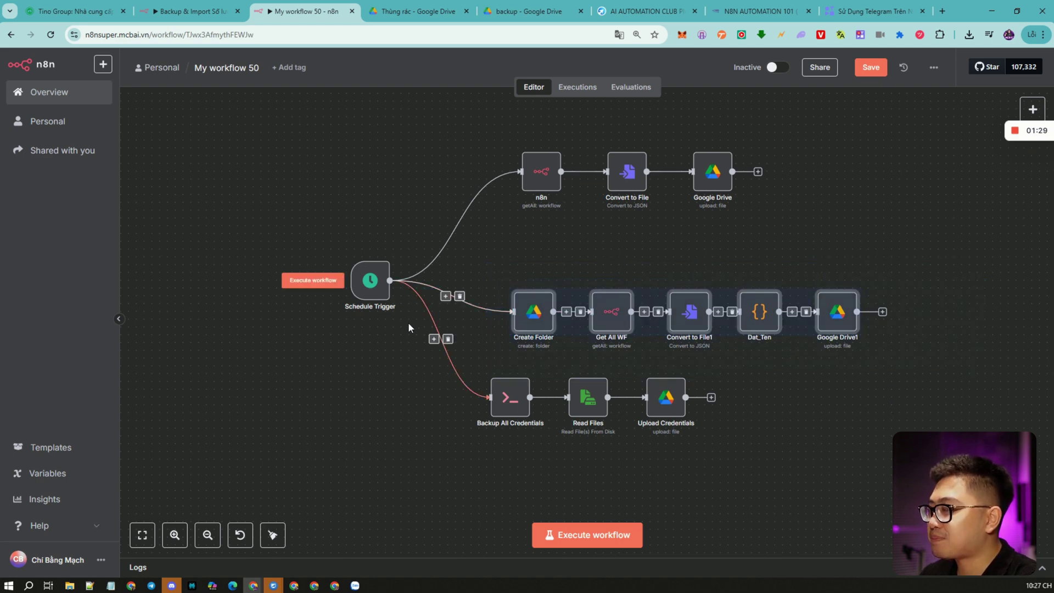
left_click(540, 265)
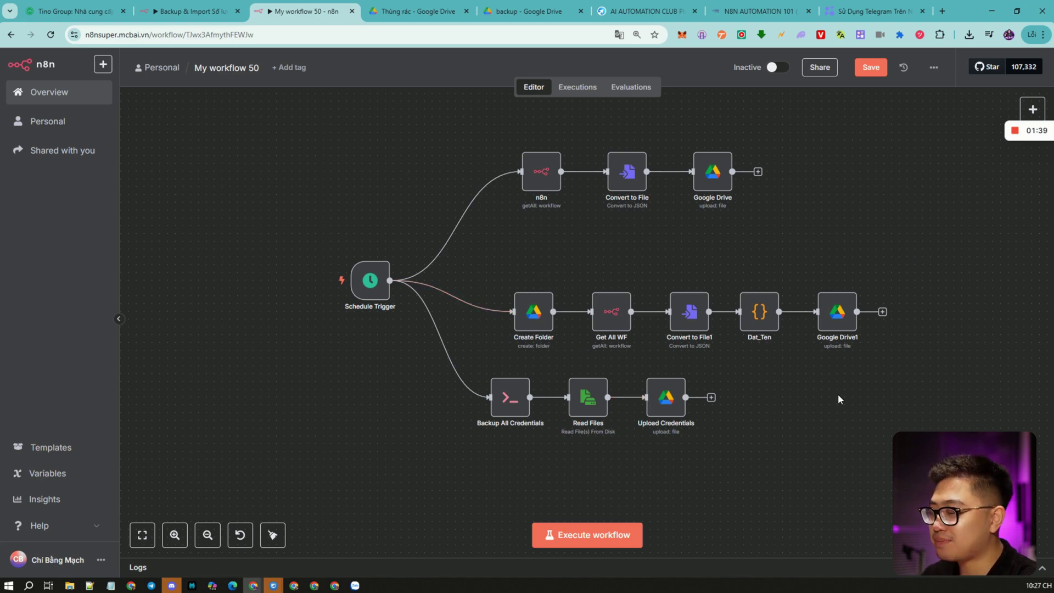
Move the three-node credentials backup branch down and to the right.
left_click_drag(714, 369, 430, 439)
left_click_drag(505, 406, 521, 445)
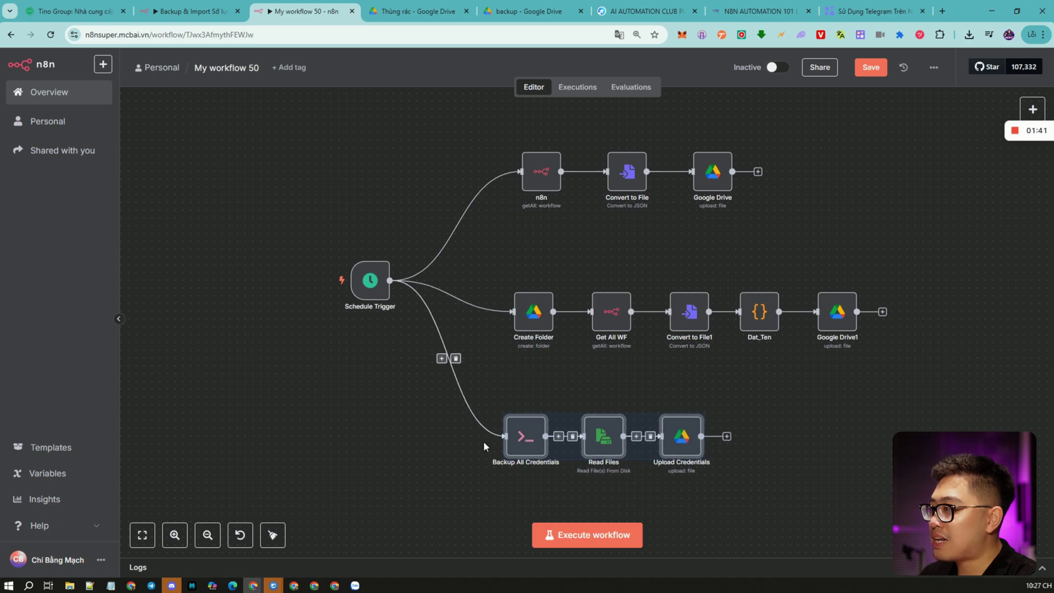
left_click_drag(443, 392, 861, 531)
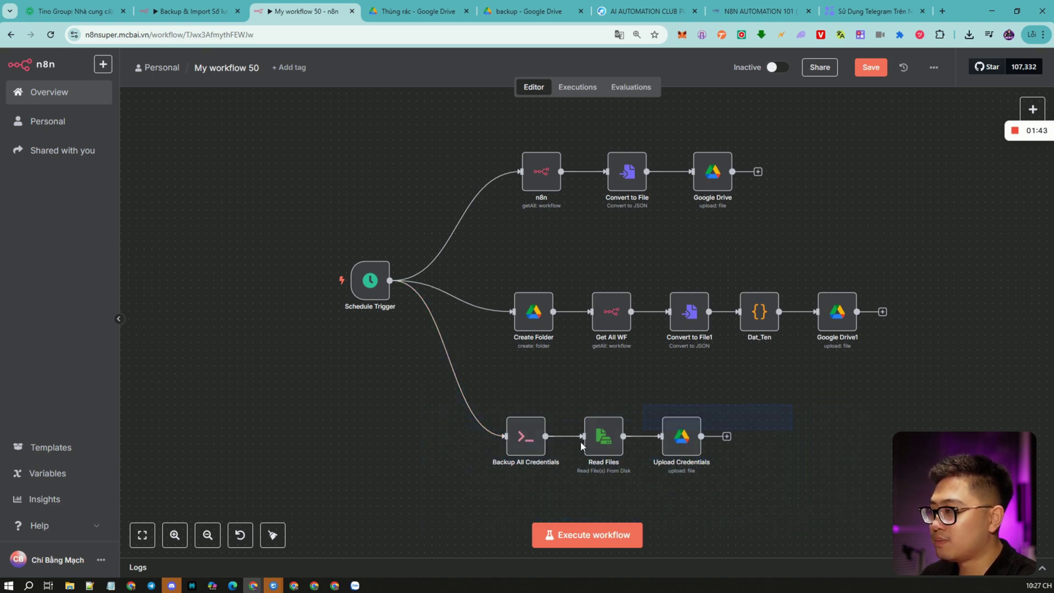
left_click_drag(391, 366, 855, 493)
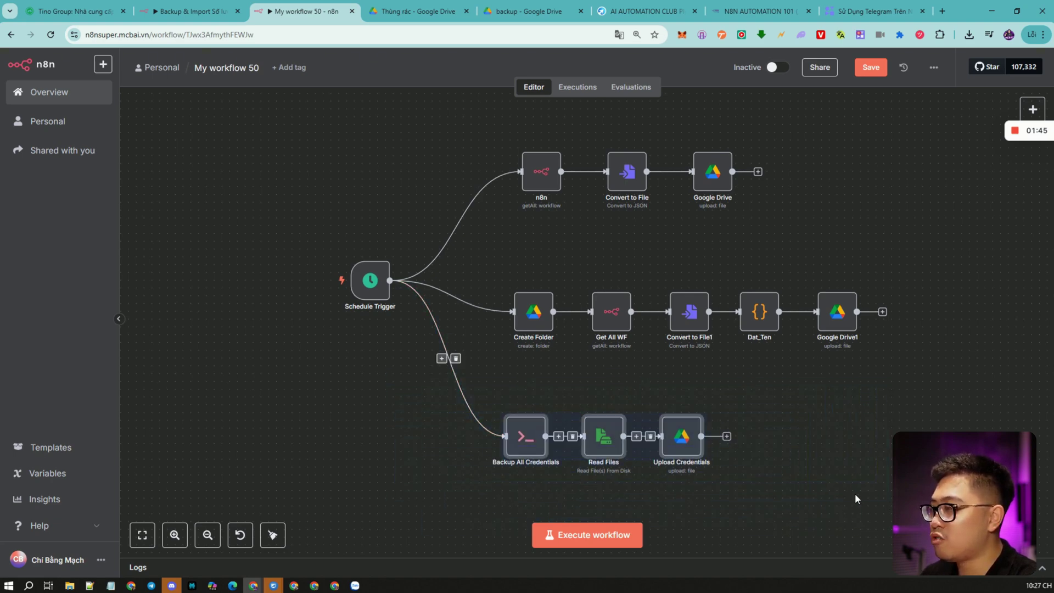
left_click(729, 393)
Check the Google Drive trash and backup folder, selecting the folder's web address.
scroll(845, 368, "right", 3)
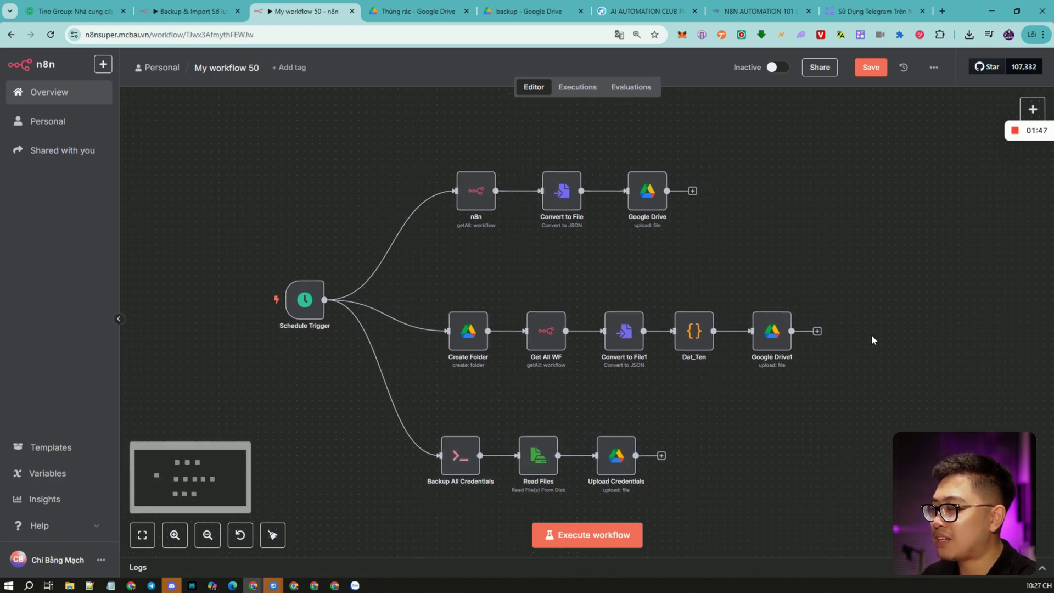
left_click(431, 17)
left_click(527, 11)
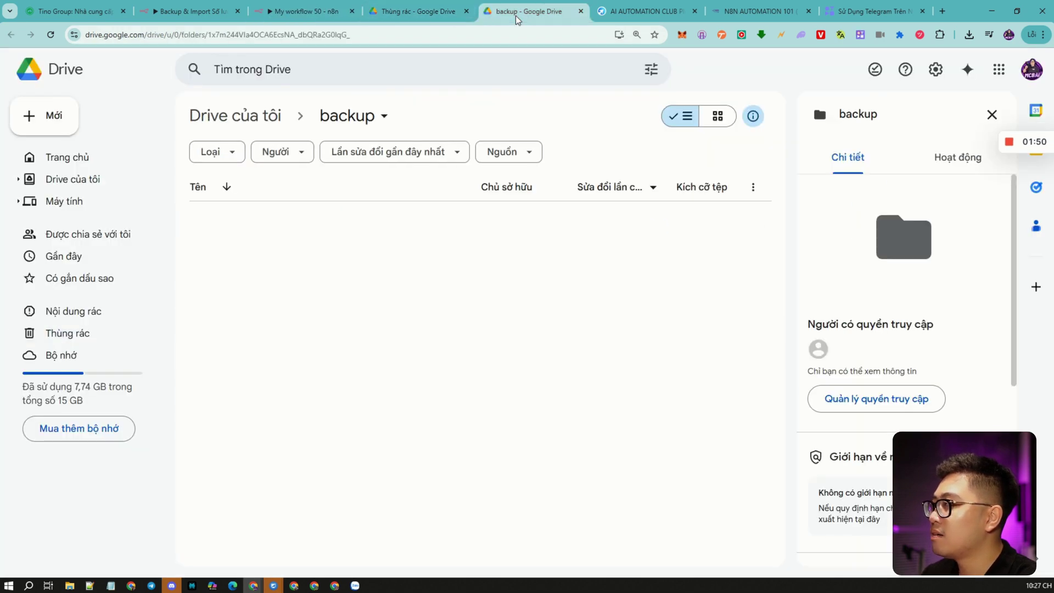
left_click(399, 35)
Open the n8n node and confirm its n8n API credential connects successfully.
left_click(275, 13)
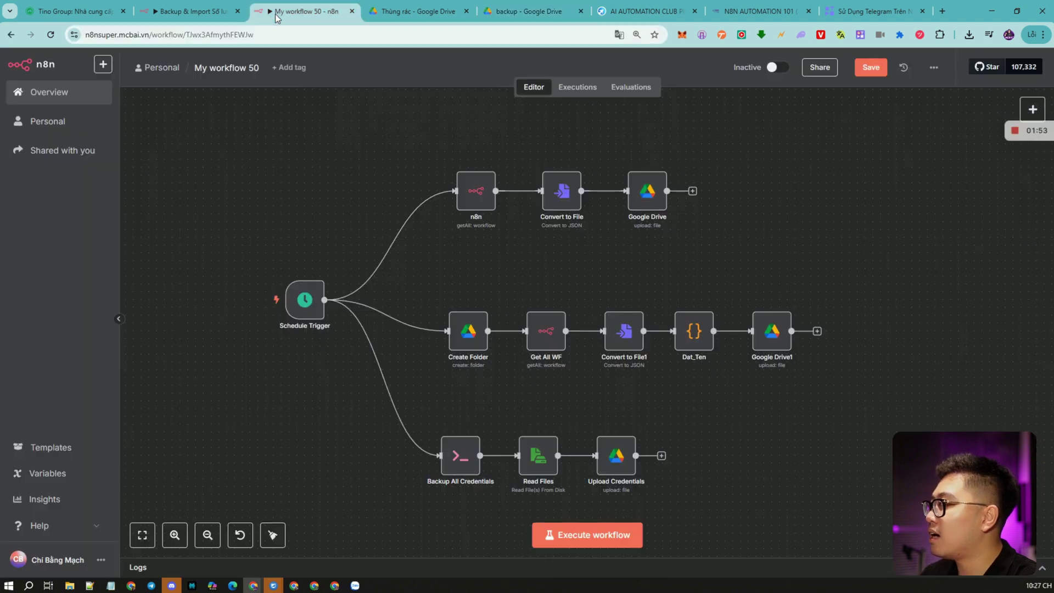
scroll(384, 247, "up", 1)
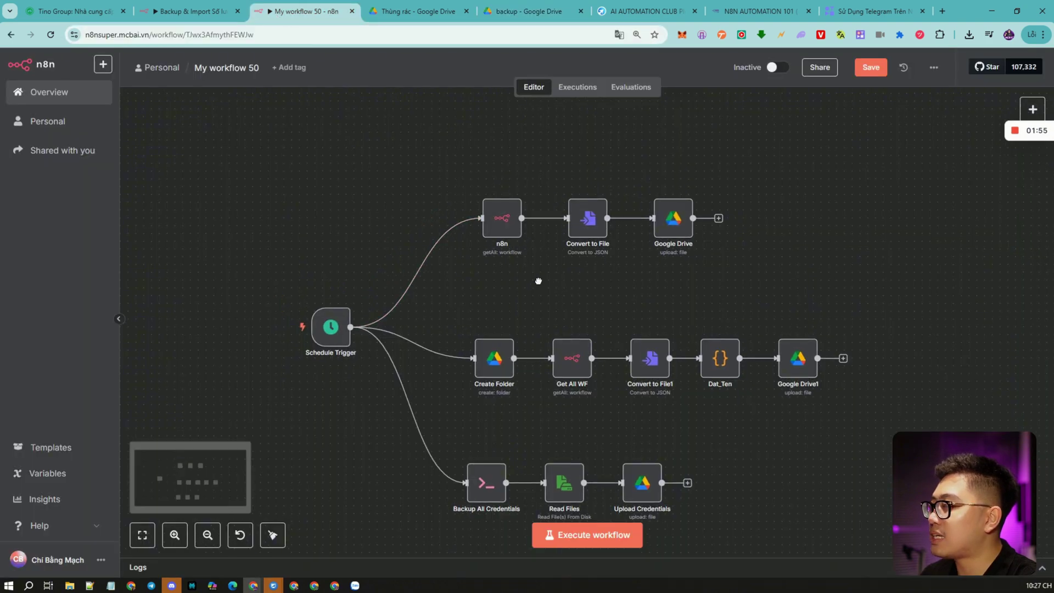
left_click(513, 226)
double_click(514, 226)
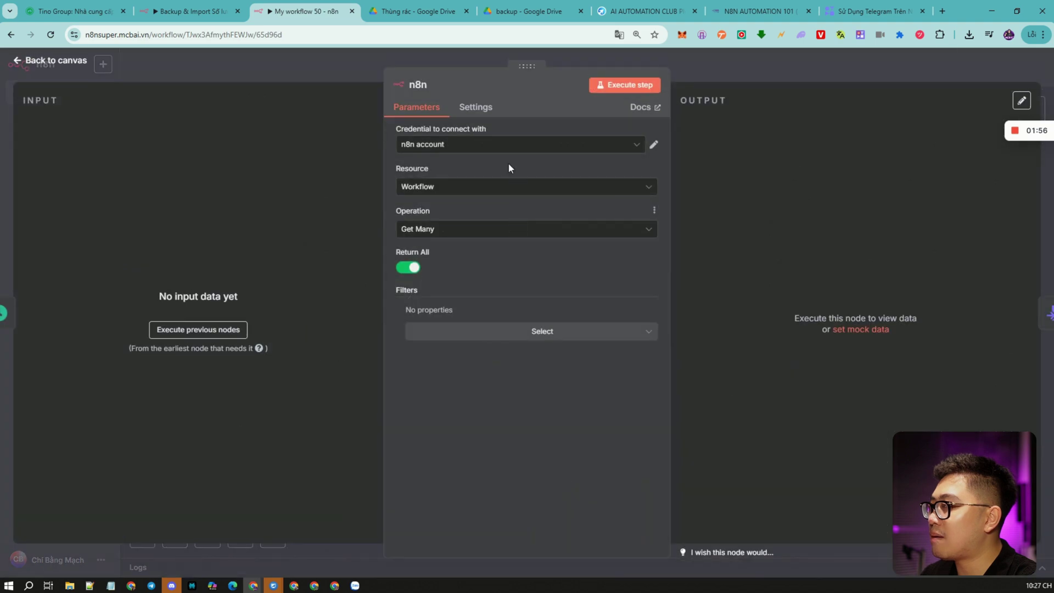
left_click(653, 144)
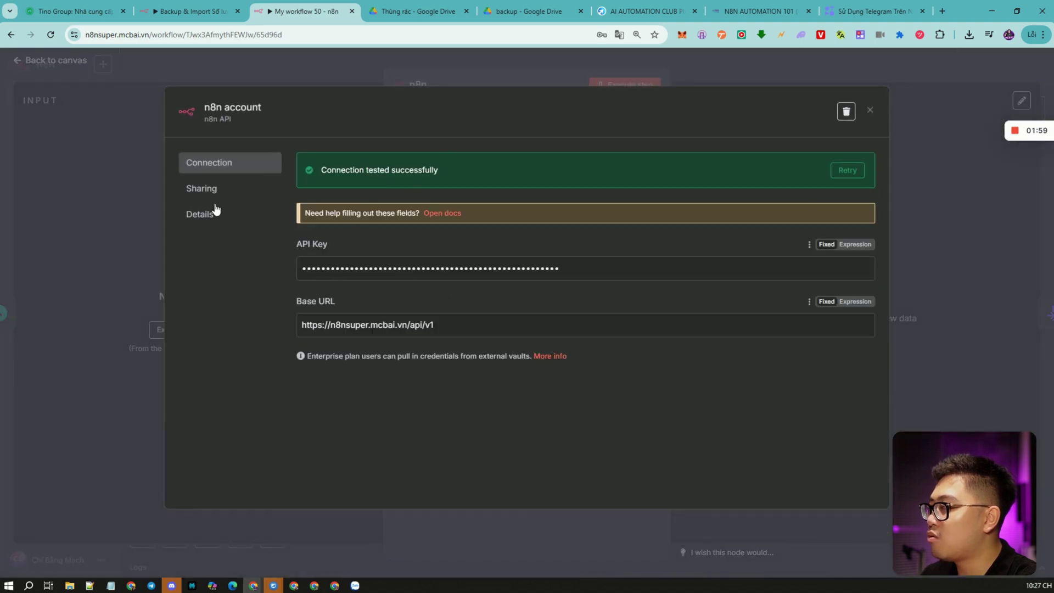
left_click_drag(85, 35, 193, 35)
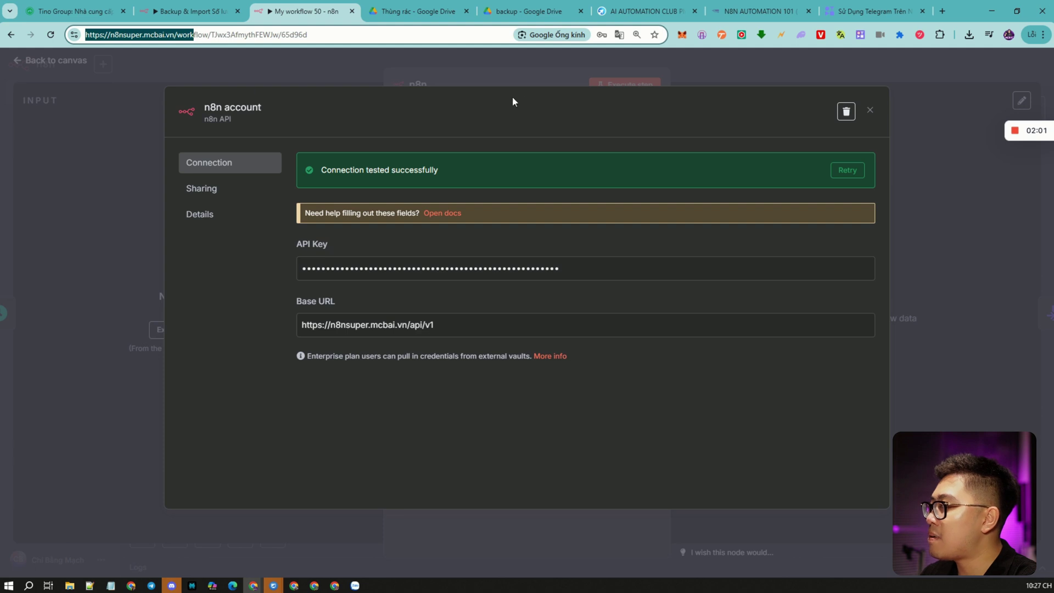
left_click(515, 67)
Close the node and save My workflow 50.
left_click(844, 66)
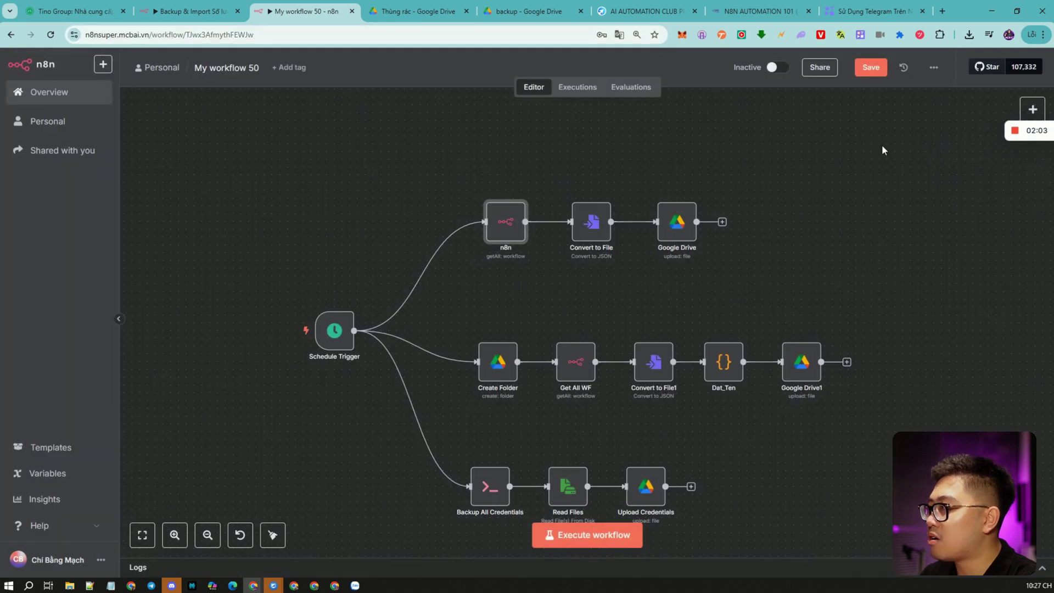
left_click(870, 68)
left_click(100, 559)
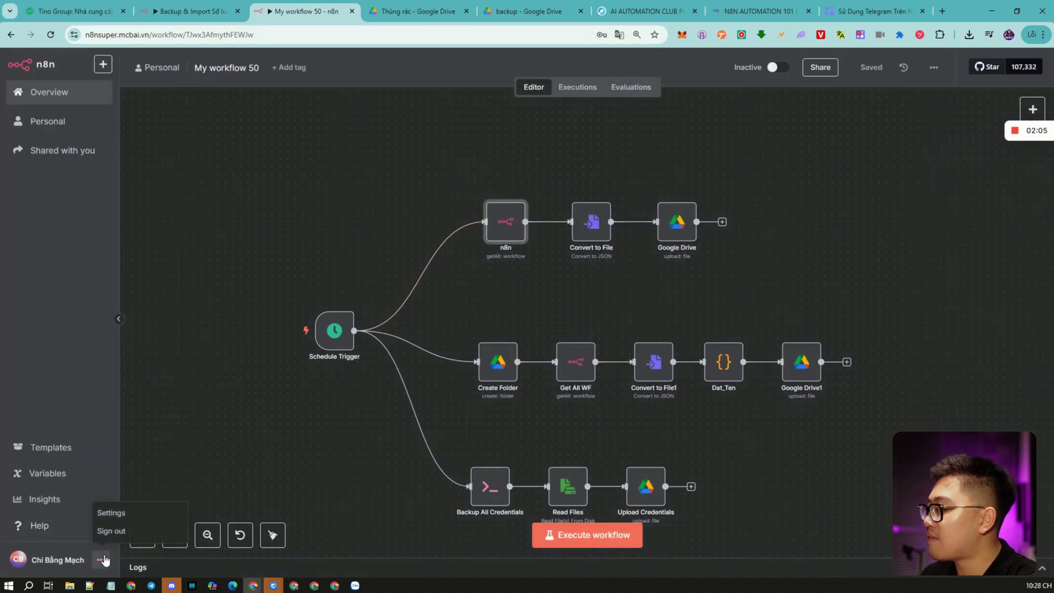
Under Settings > n8n API, create an API key labelled test13213131 expiring in 30 days.
left_click(121, 513)
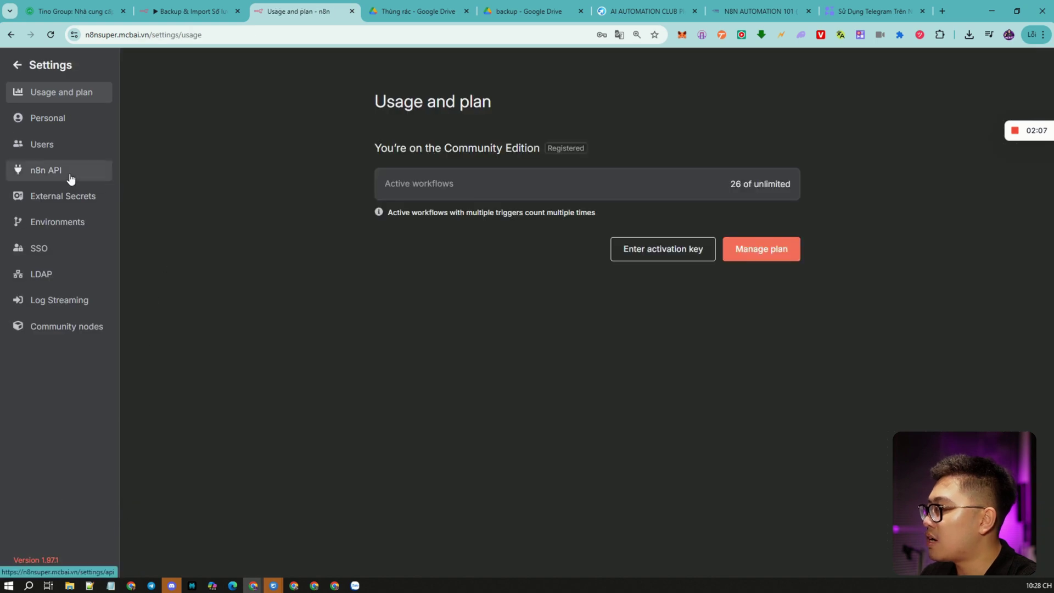
left_click(70, 179)
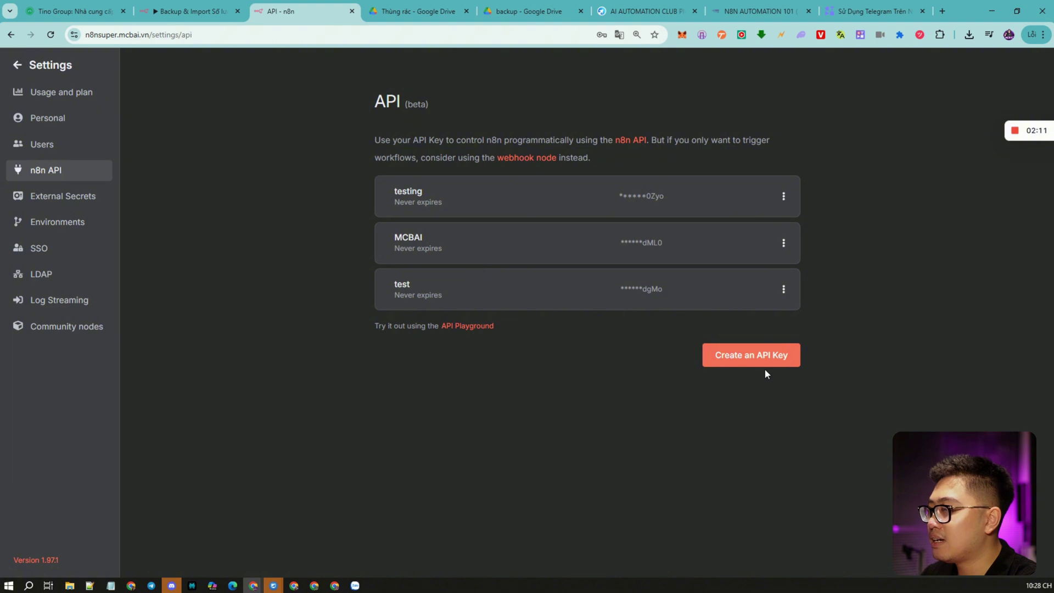
left_click(760, 360)
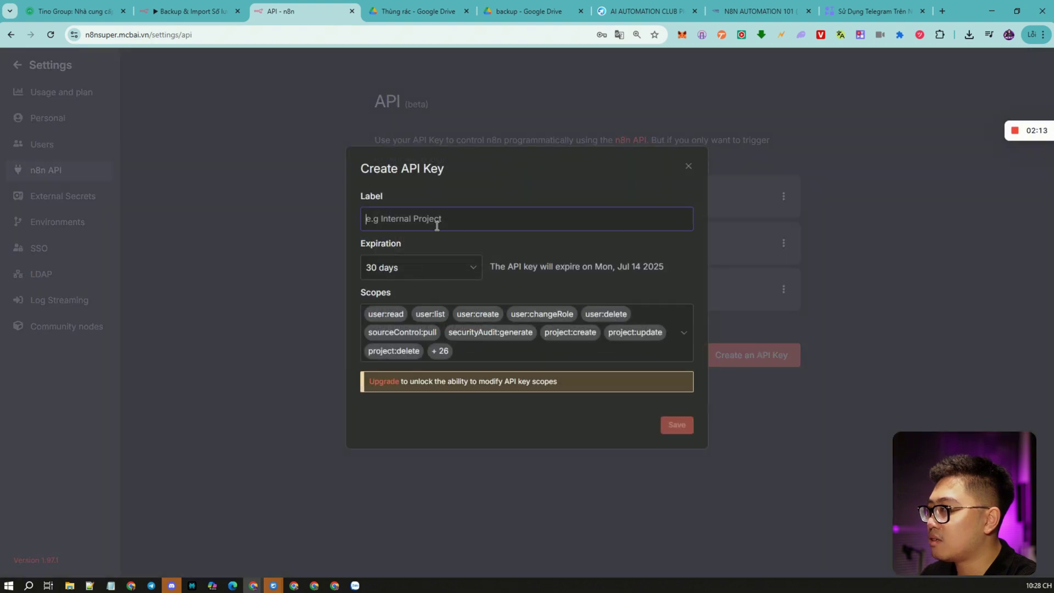
type("test13213131")
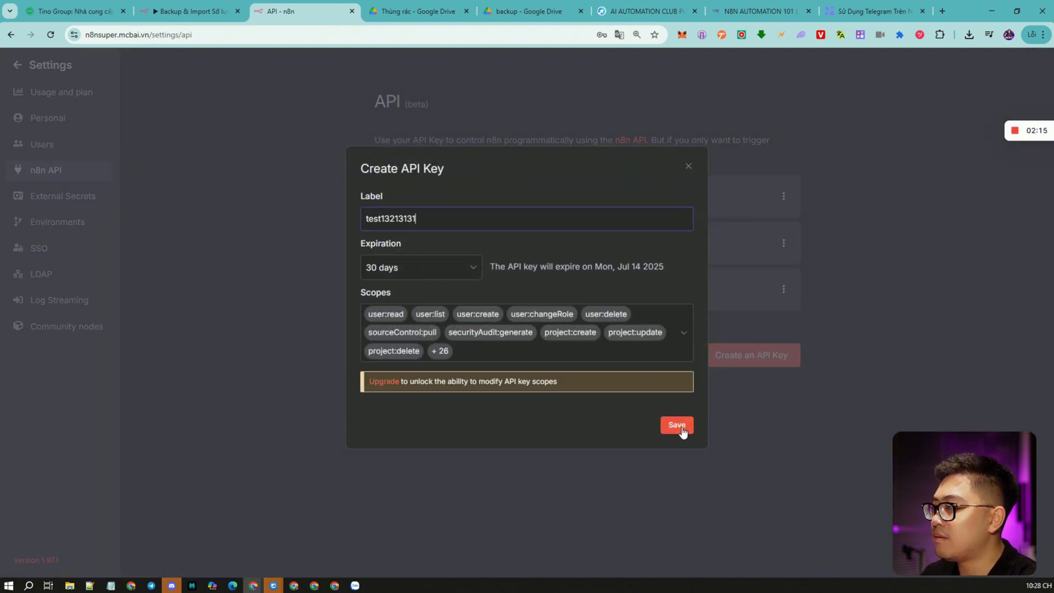
left_click(679, 427)
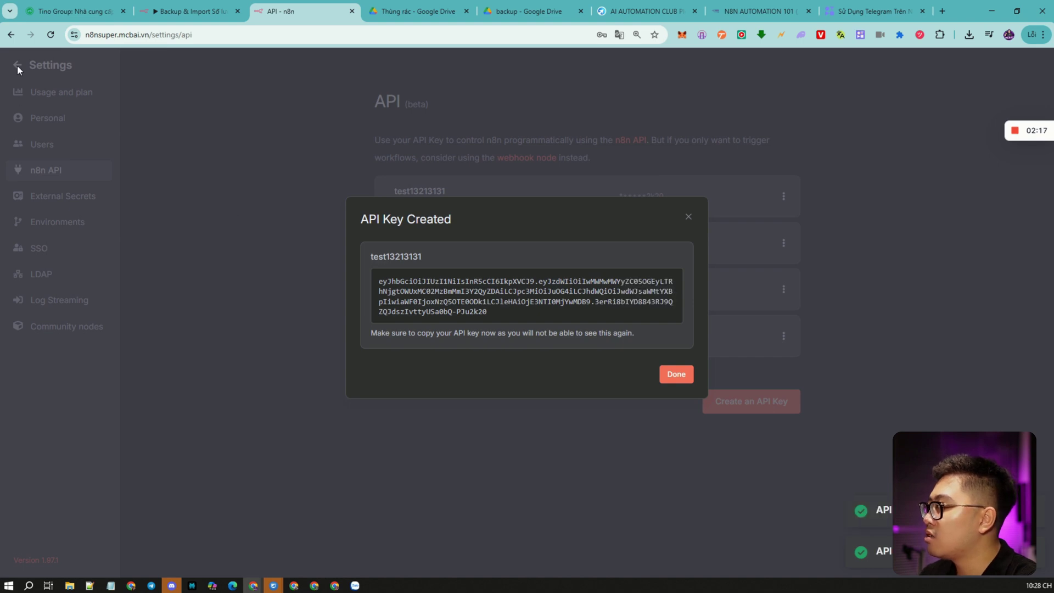
left_click(670, 377)
In the n8n node's n8n account credential, replace the old API key with the new one.
left_click(20, 67)
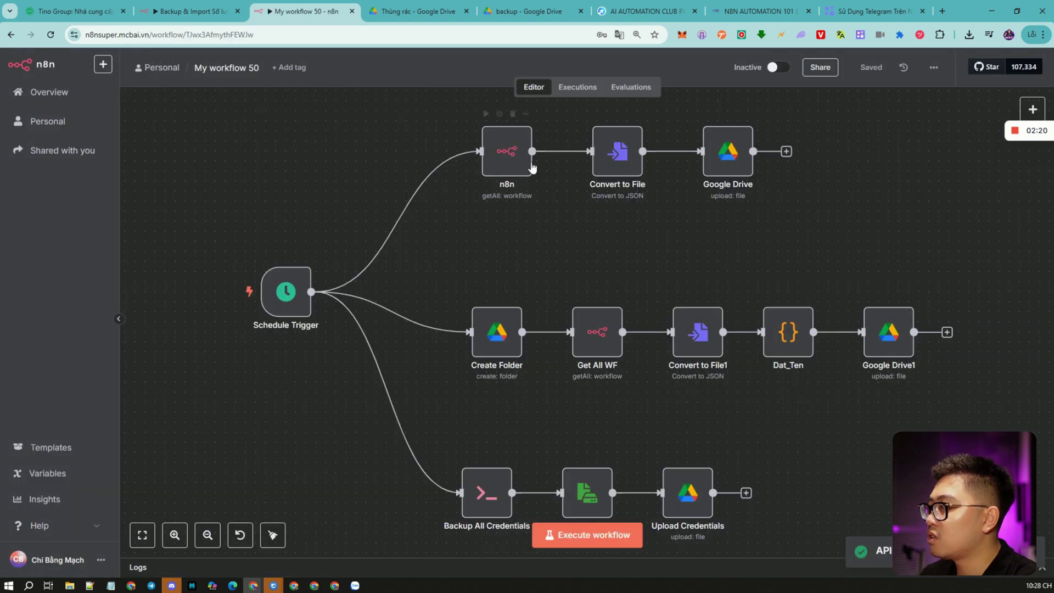
double_click(524, 156)
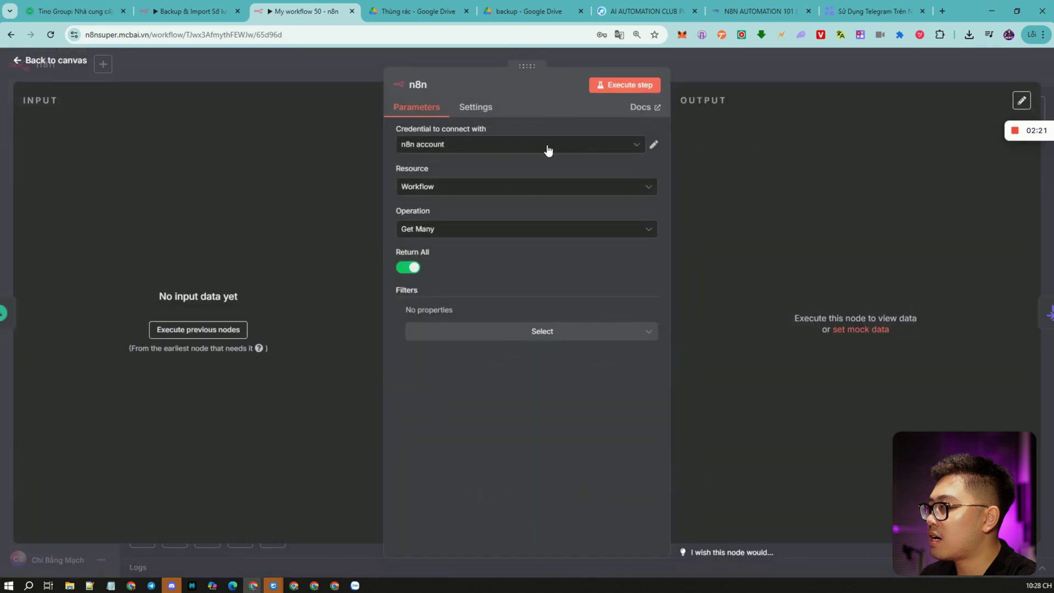
left_click(815, 189)
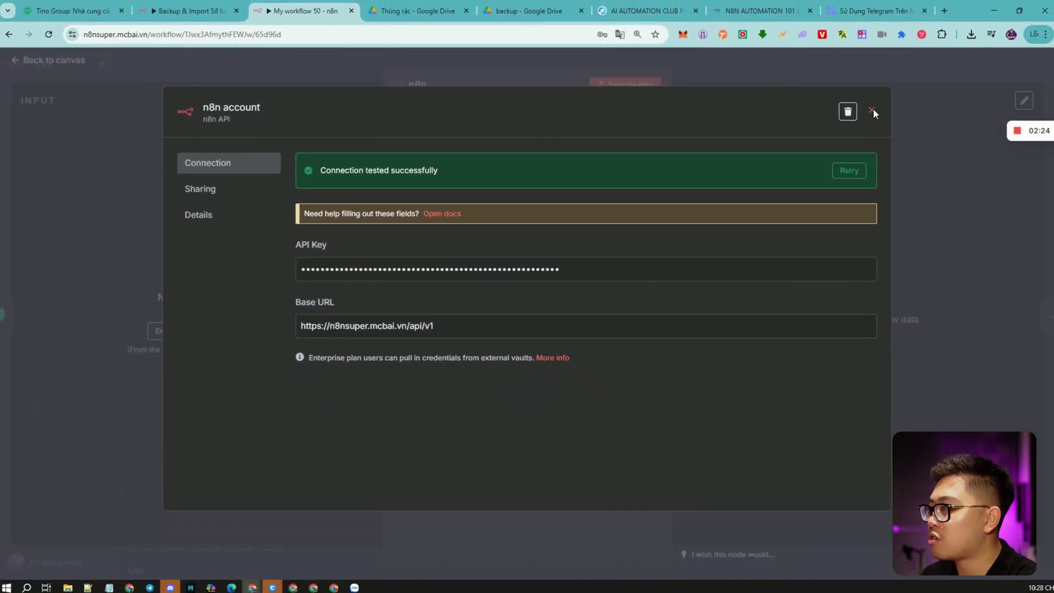
left_click(873, 112)
left_click(522, 147)
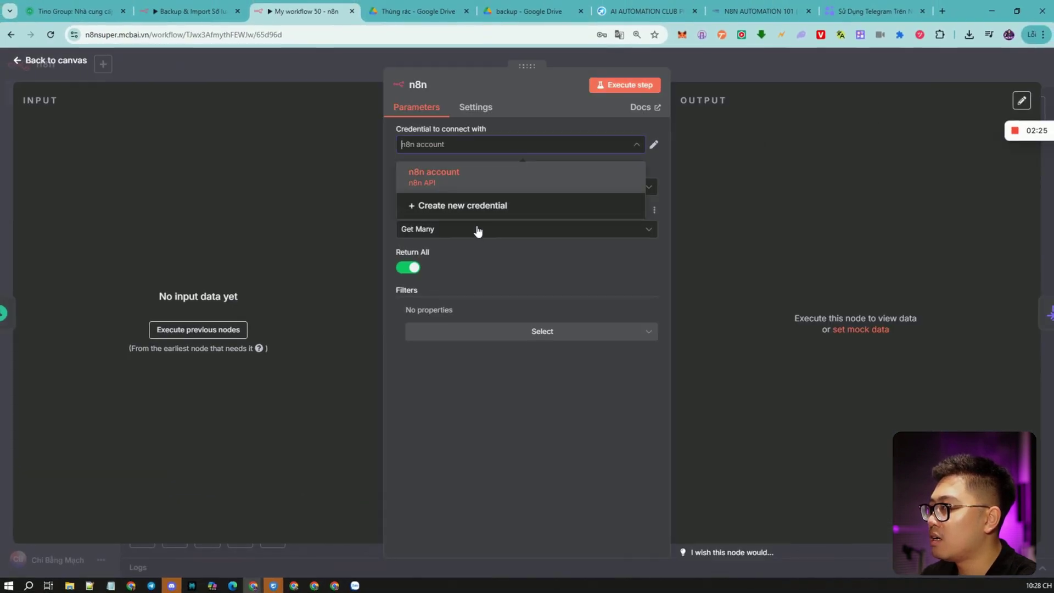
left_click(480, 204)
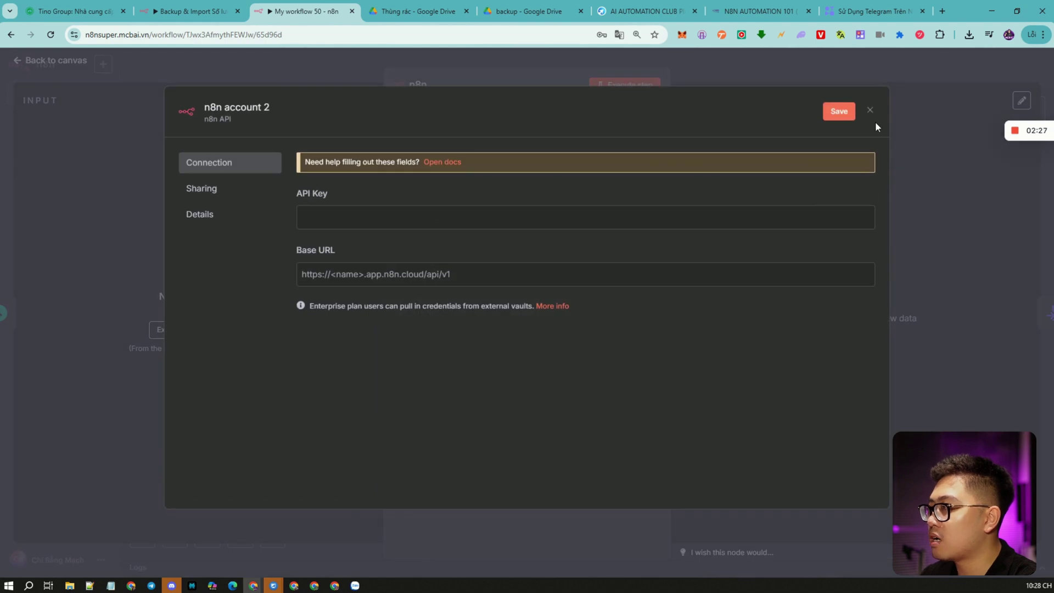
left_click(869, 110)
left_click(653, 145)
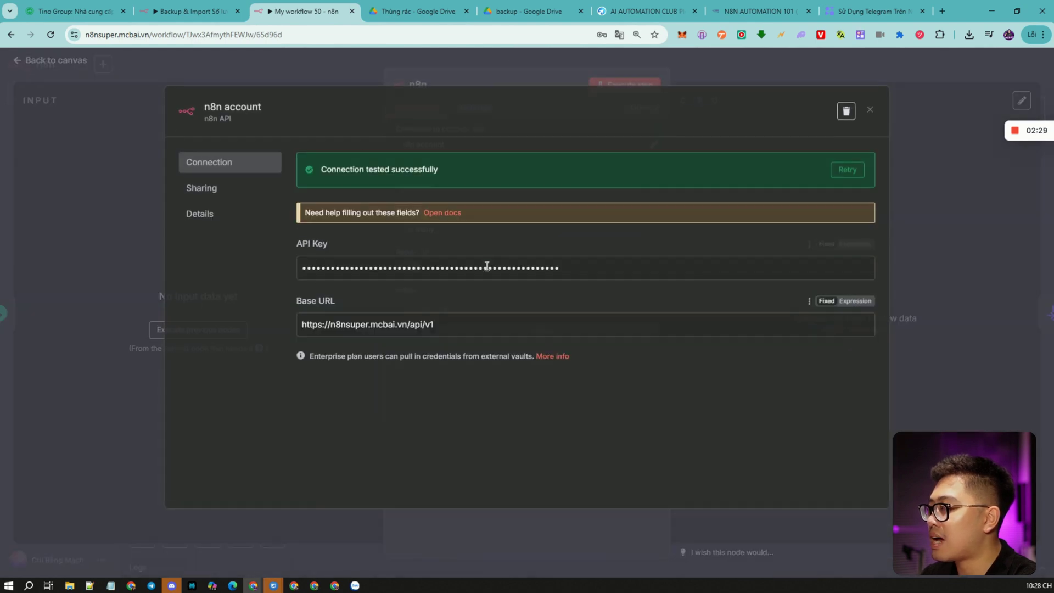
left_click(536, 267)
key("ctrl+a")
key("ctrl+v")
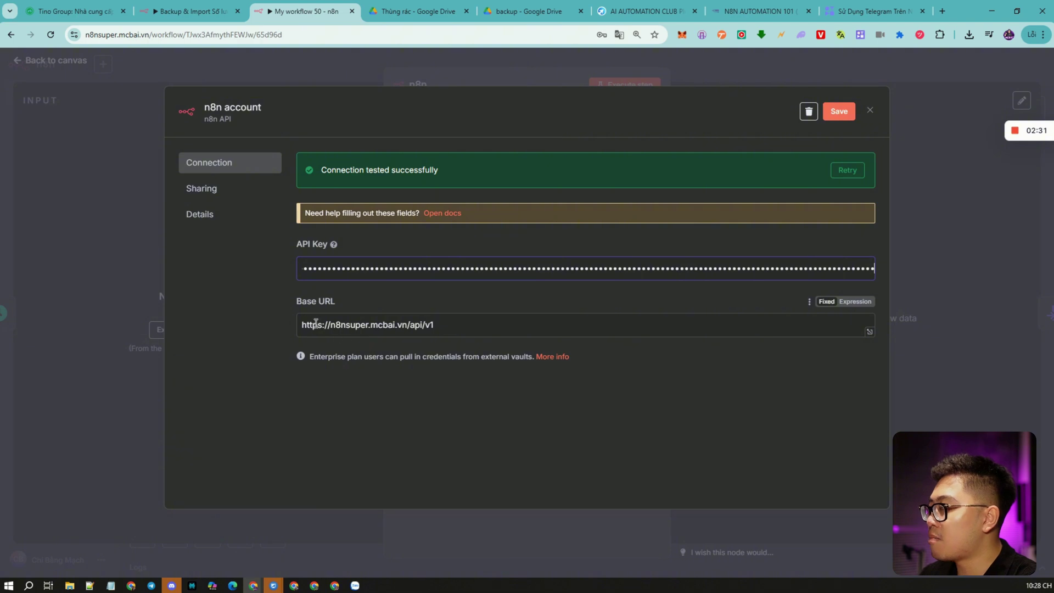
double_click(164, 34)
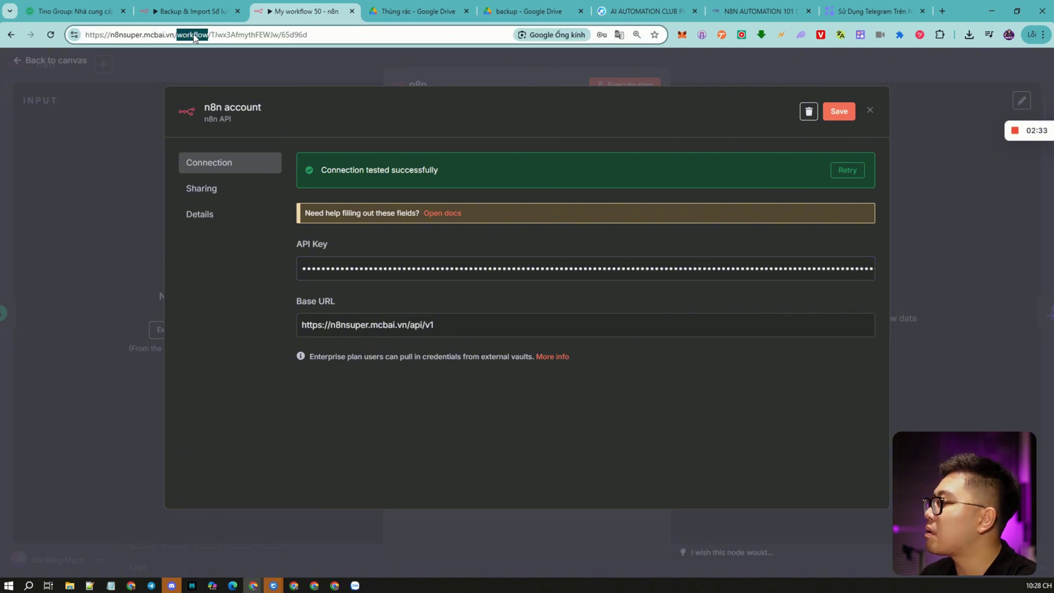
left_click(194, 35)
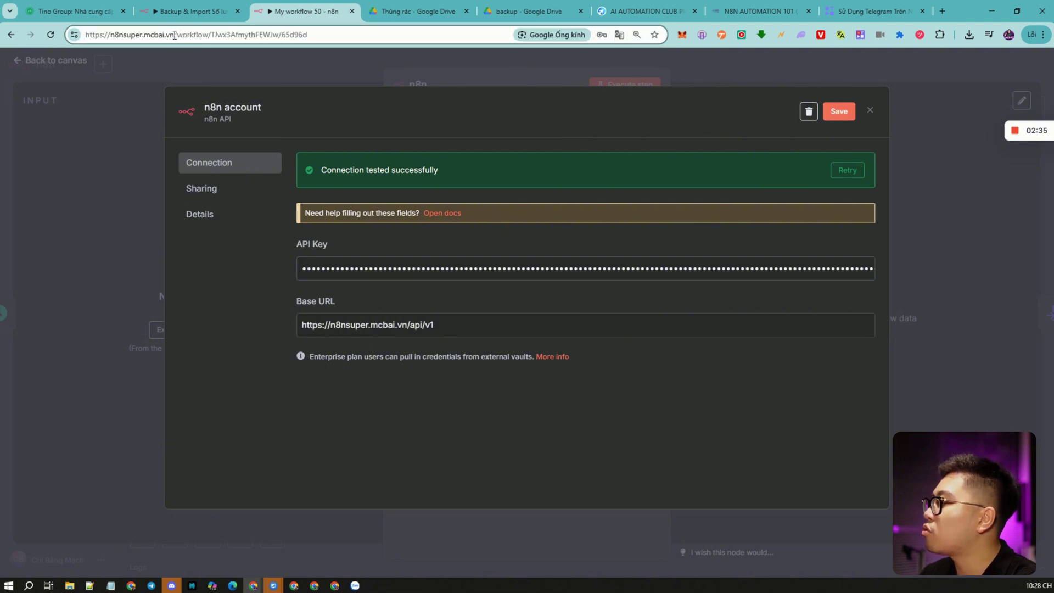
left_click_drag(175, 35, 25, 36)
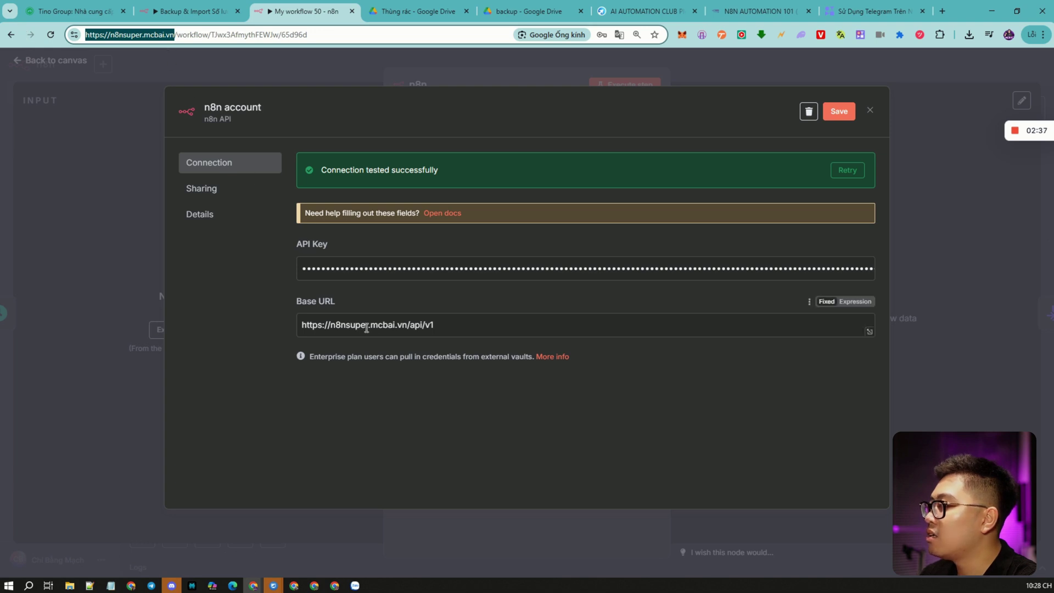
left_click_drag(408, 326, 223, 337)
key("ctrl+v")
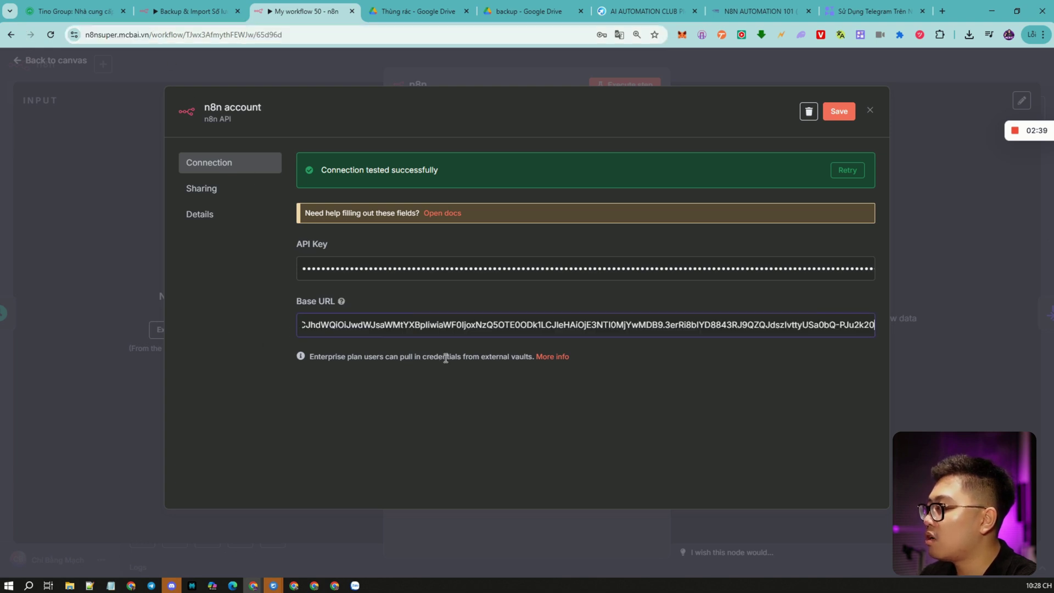
key("ctrl+z")
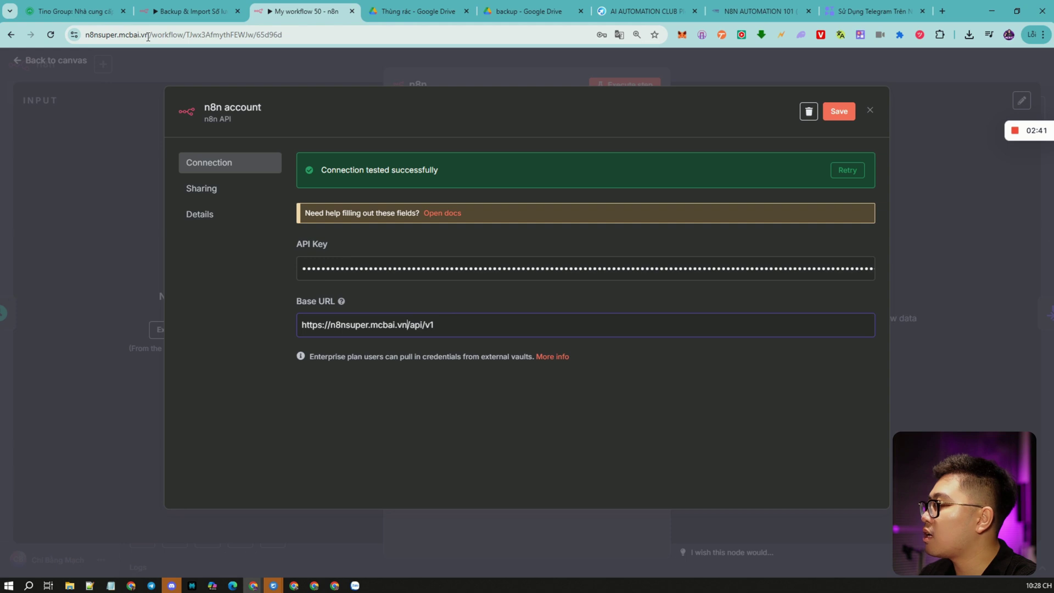
left_click_drag(147, 36, 82, 36)
key("ctrl+c")
left_click_drag(409, 326, 261, 323)
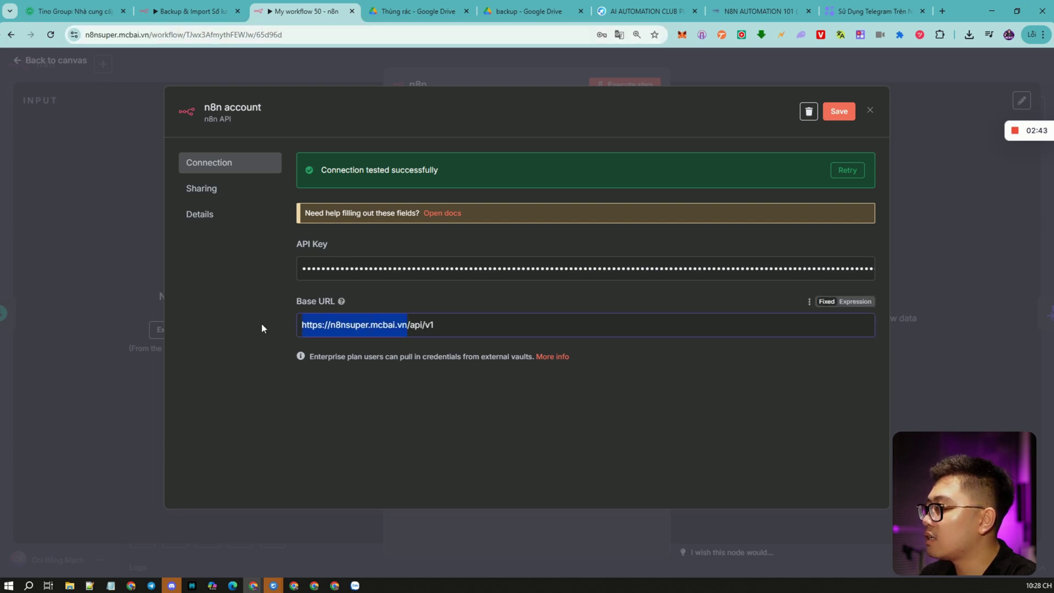
key("ctrl+v")
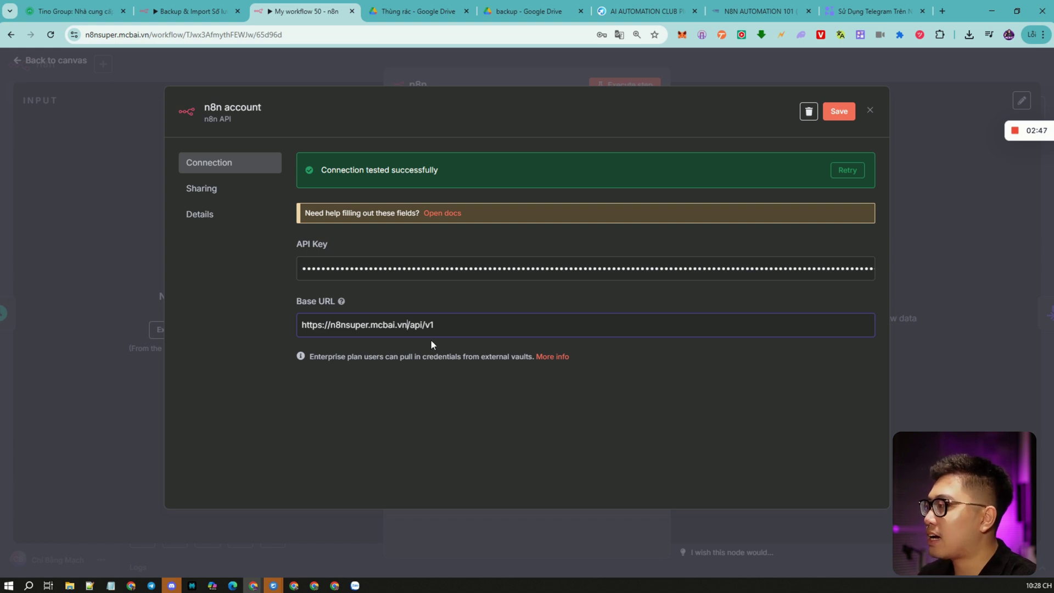
Save the updated n8n account credential and return to the canvas.
left_click(839, 111)
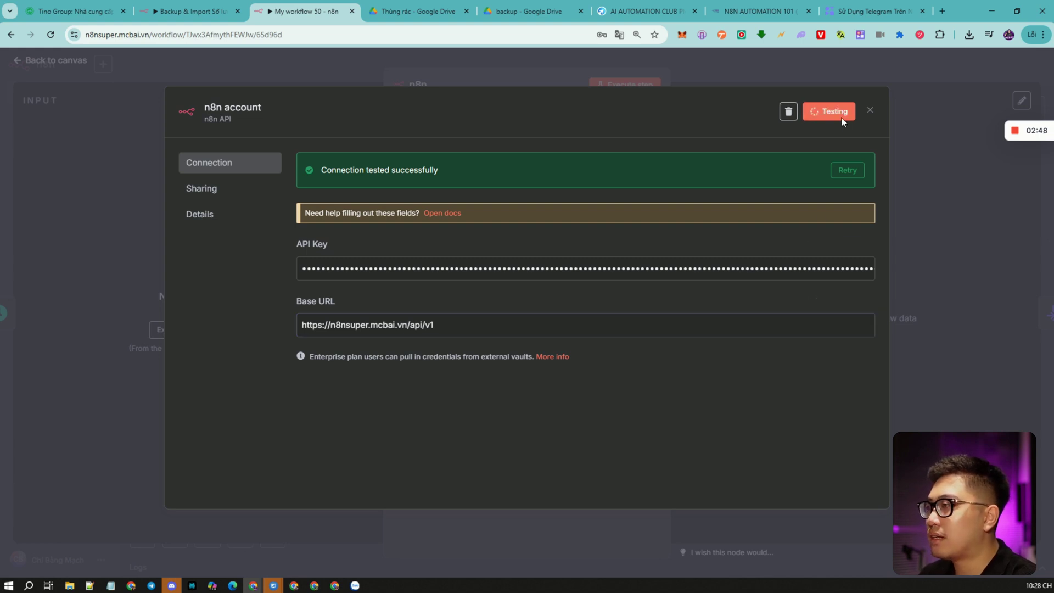
left_click(518, 74)
left_click(650, 61)
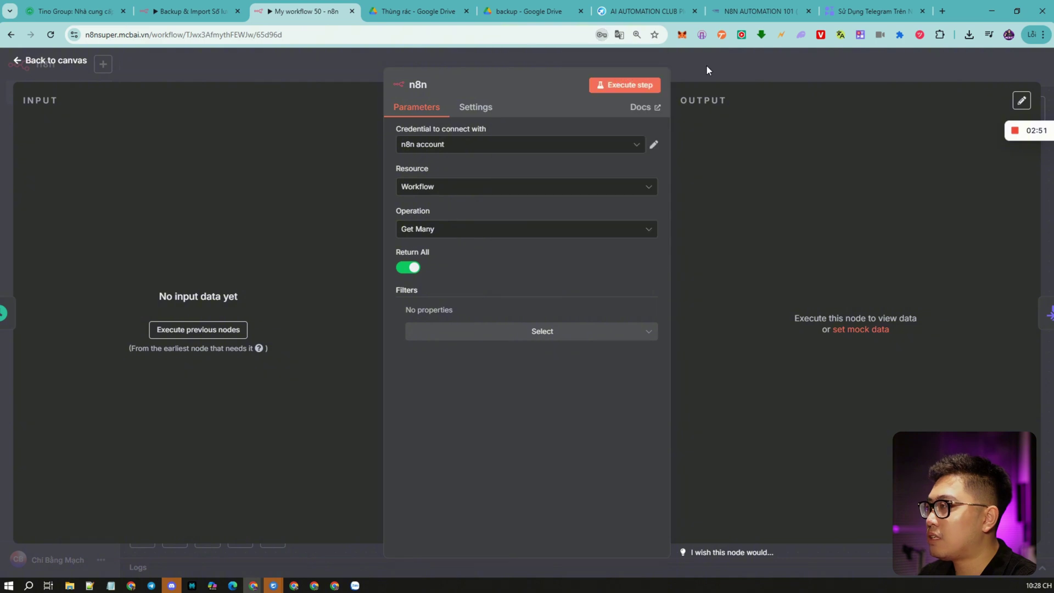
key("Escape")
Disconnect Create Folder and Backup All Credentials from the trigger and run, uploading 88 workflows.
left_click(401, 311)
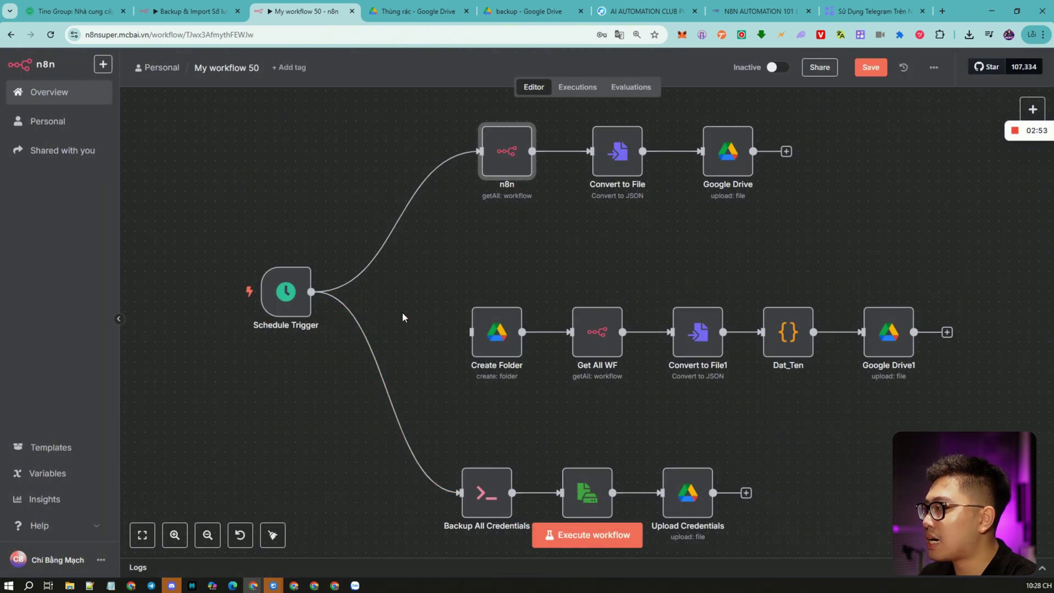
left_click(396, 392)
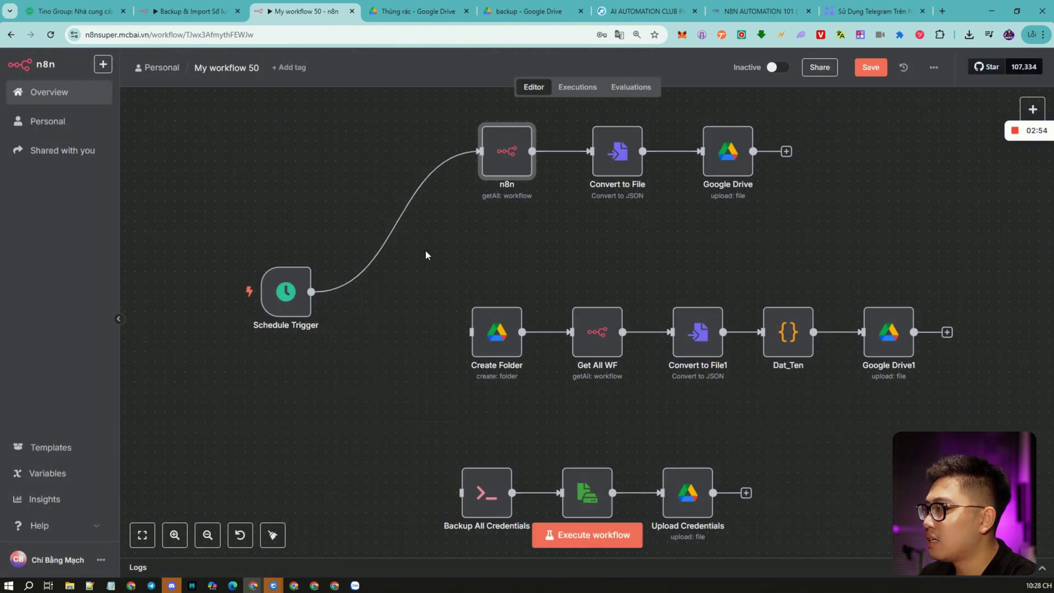
left_click(601, 537)
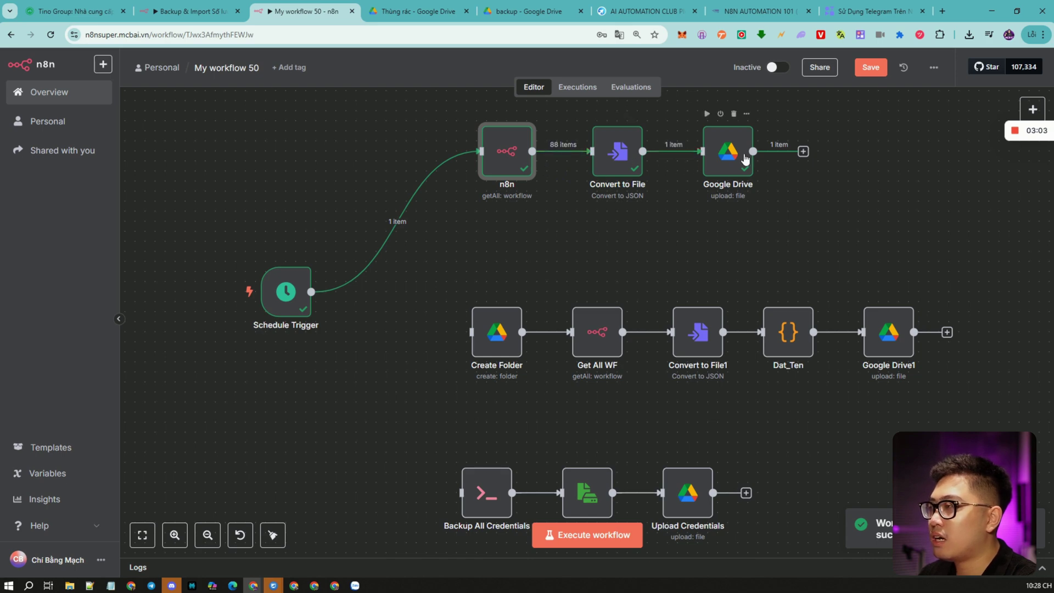
left_click(524, 11)
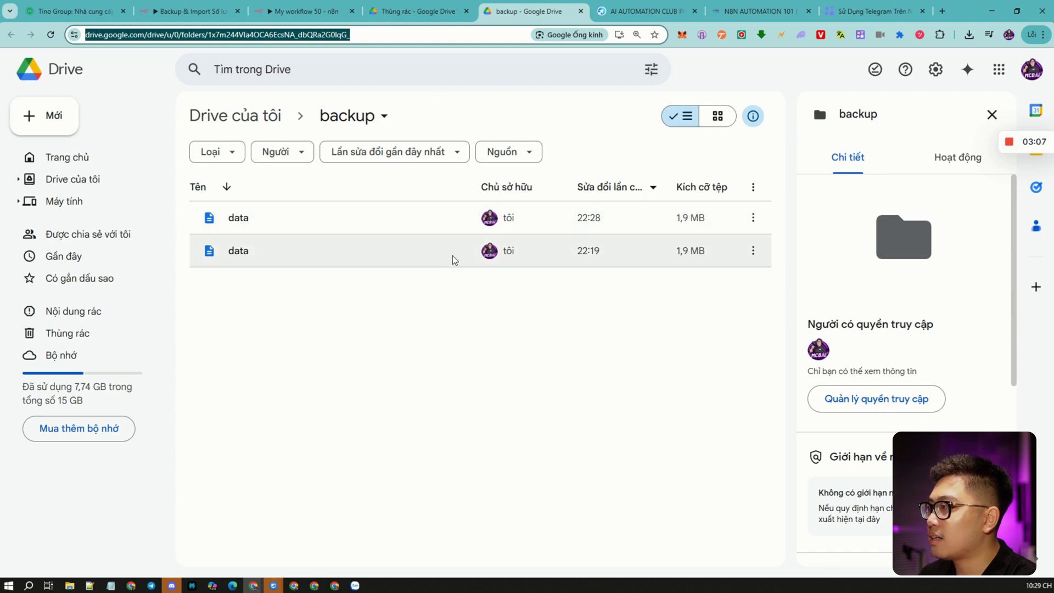
Trash the 22:19 data file and preview the remaining 22:28 workflow-JSON file.
left_click(752, 250)
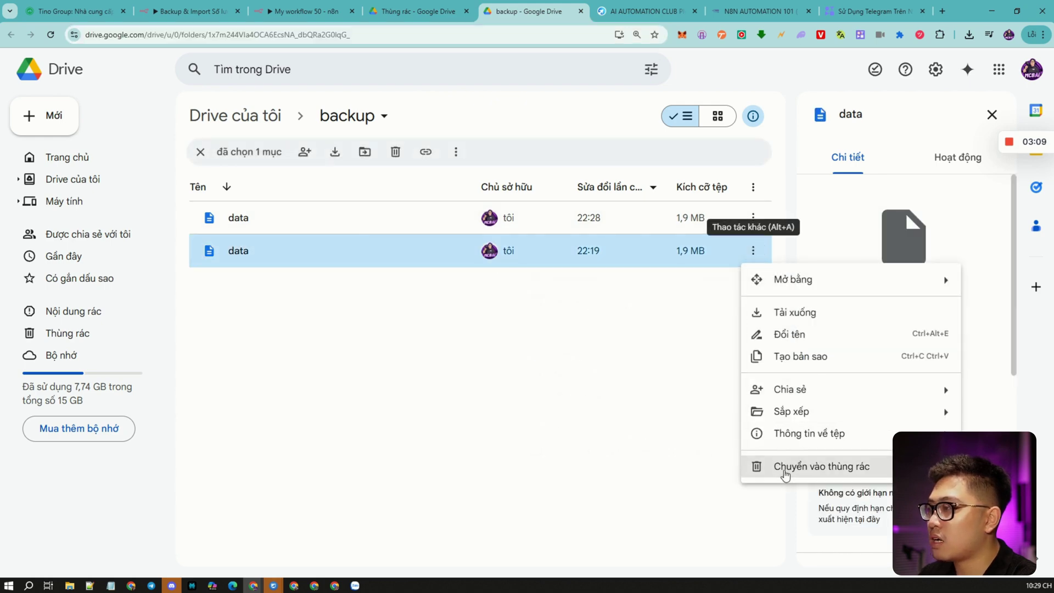
left_click(785, 467)
double_click(418, 218)
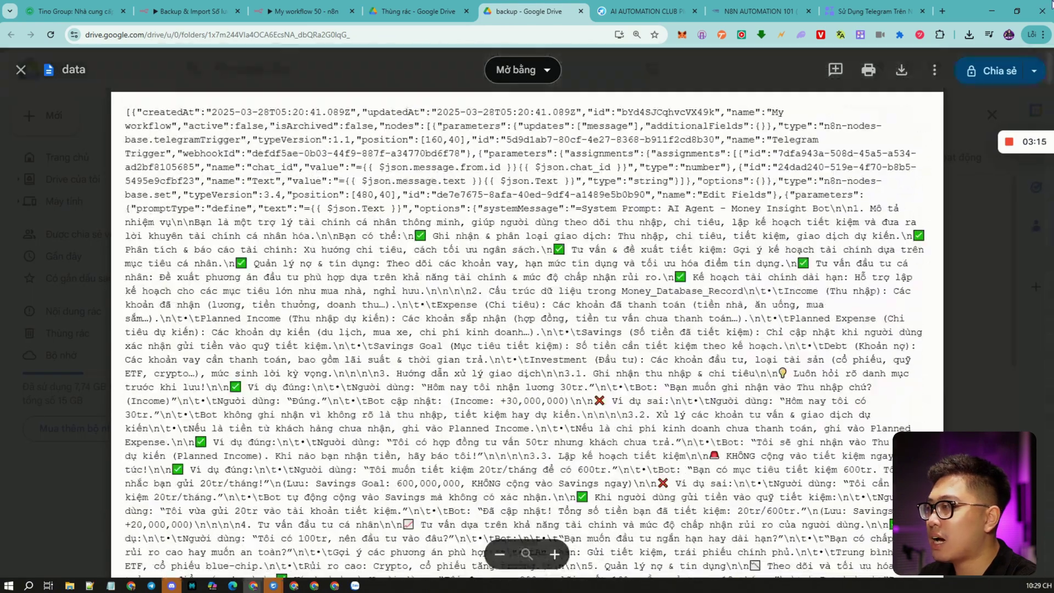
left_click(21, 73)
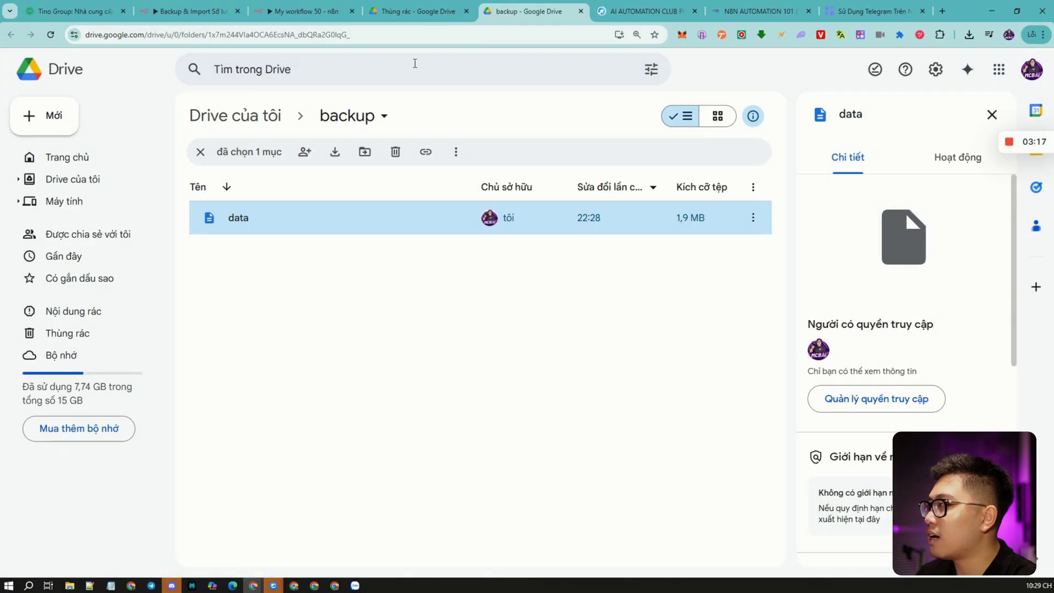
left_click(304, 11)
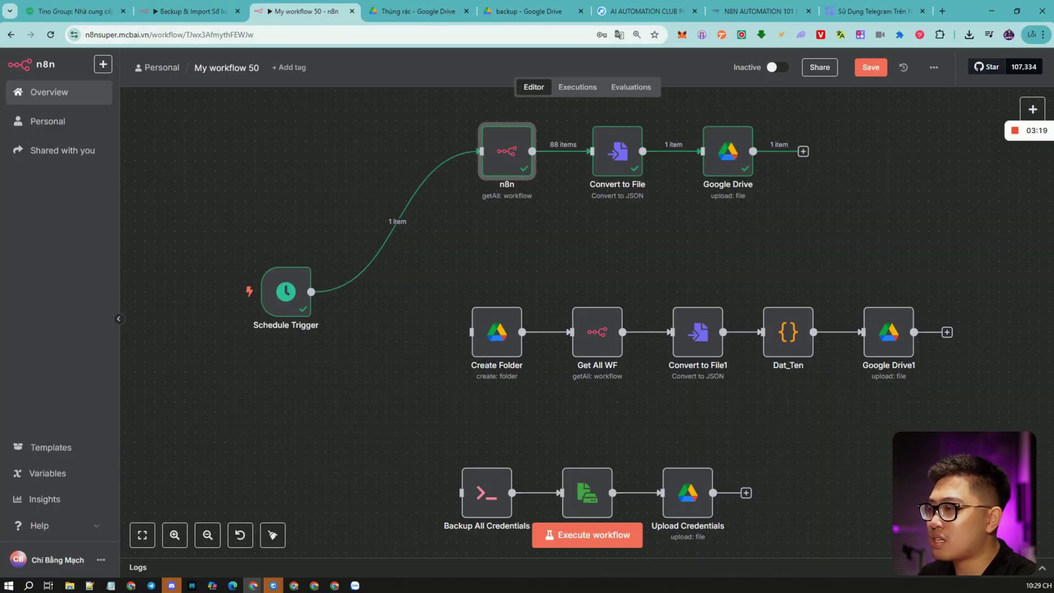
Review the execution logs, including the Schedule Trigger's timestamp output.
left_click(1042, 568)
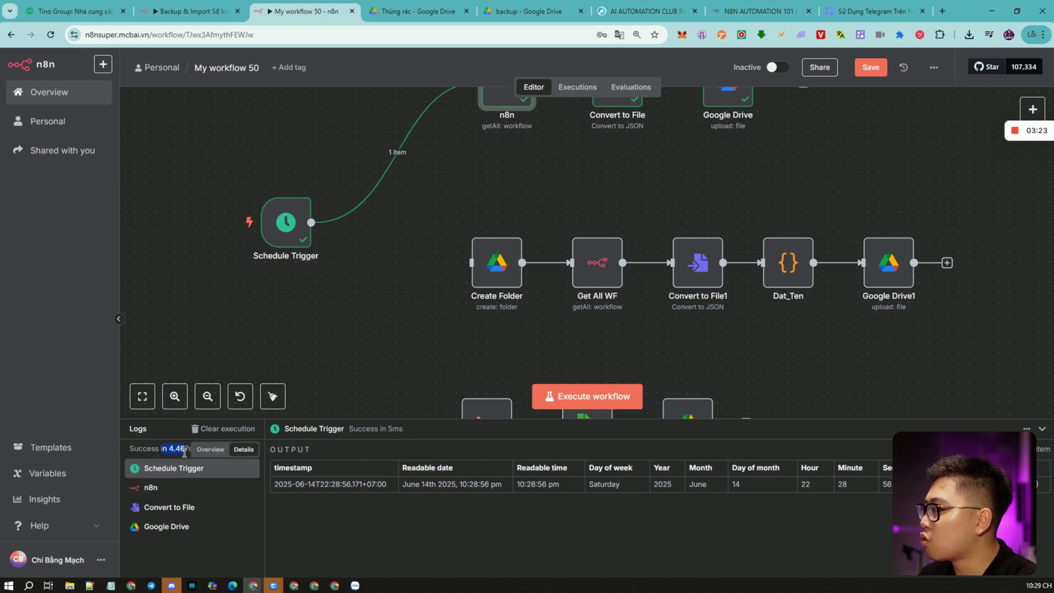
left_click(336, 368)
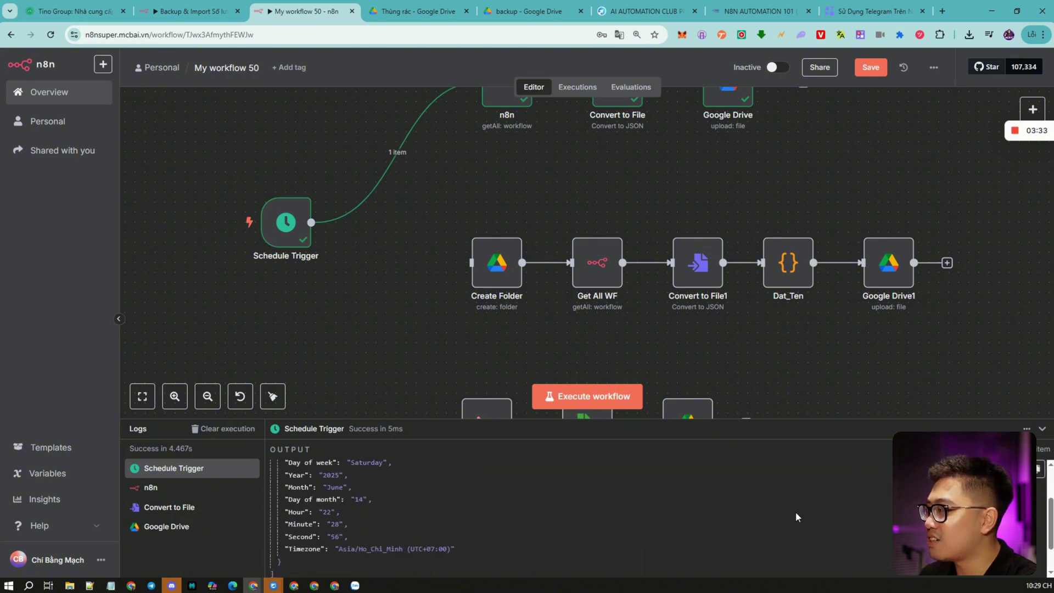
left_click(1042, 429)
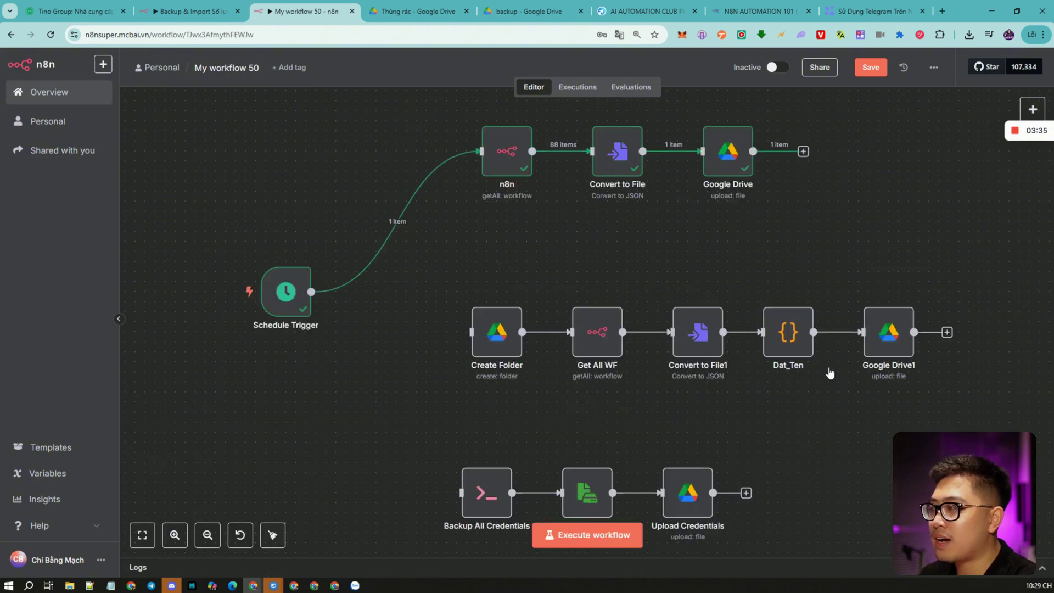
Rewire Schedule Trigger from the n8n node to the Create Folder node.
left_click_drag(596, 241, 603, 295)
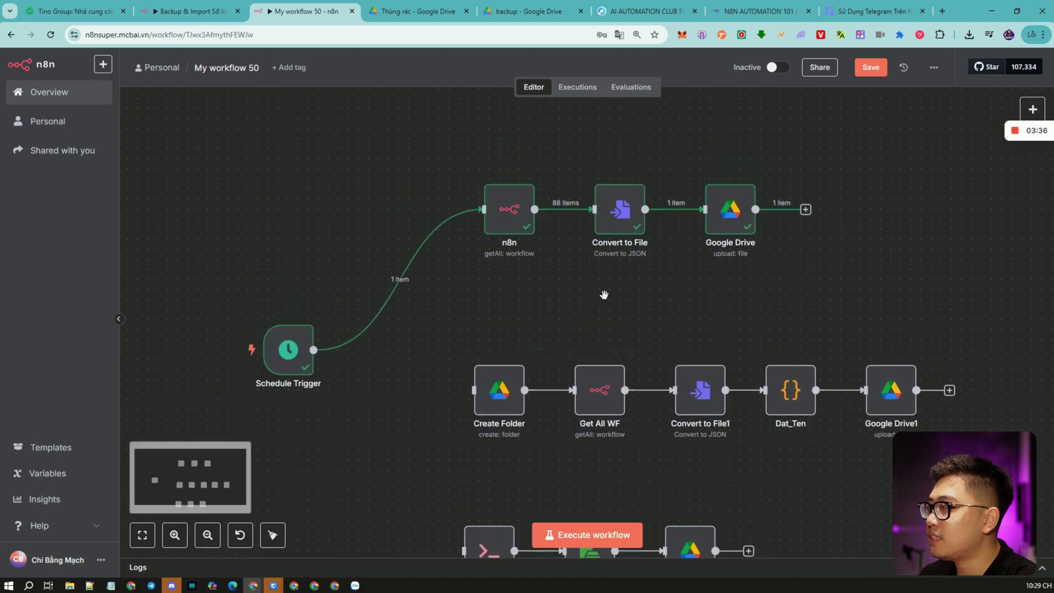
left_click(409, 281)
left_click_drag(314, 350, 475, 391)
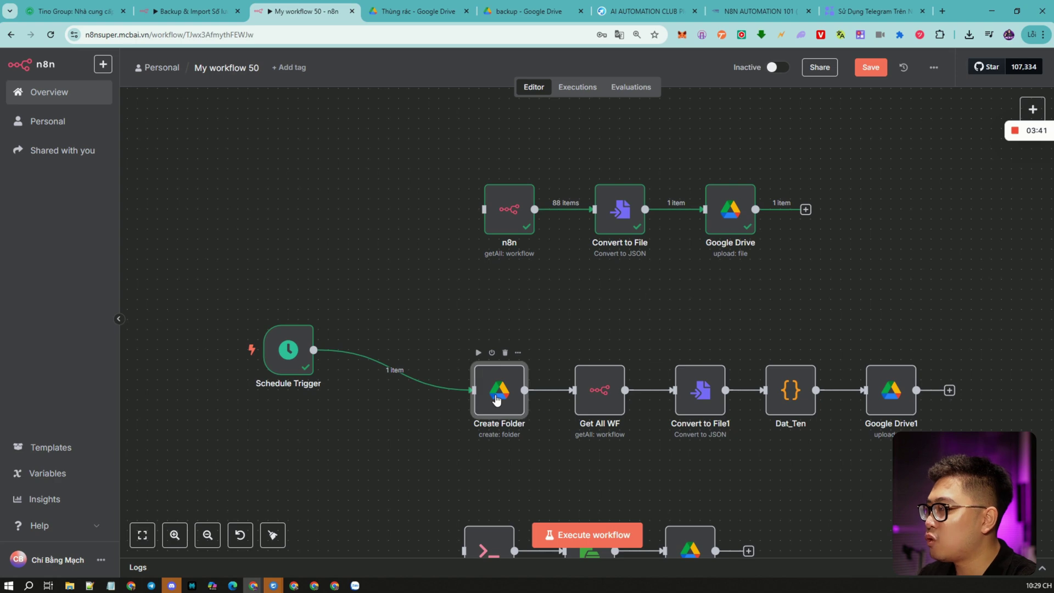
Set Create Folder's Parent Folder to the backup Drive folder's URL.
double_click(497, 400)
triple_click(524, 363)
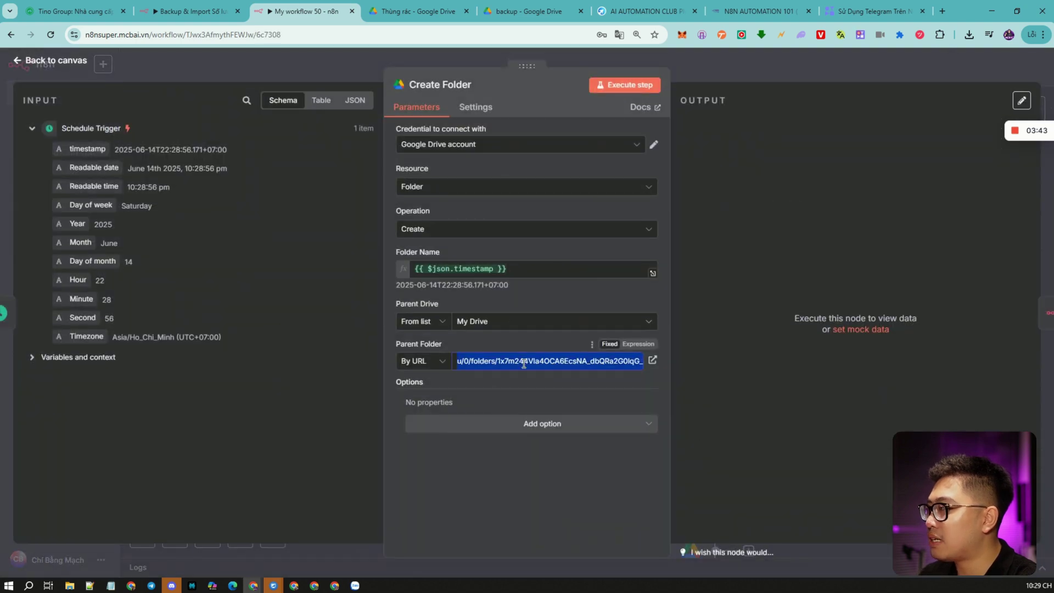
key("ctrl+v")
triple_click(555, 365)
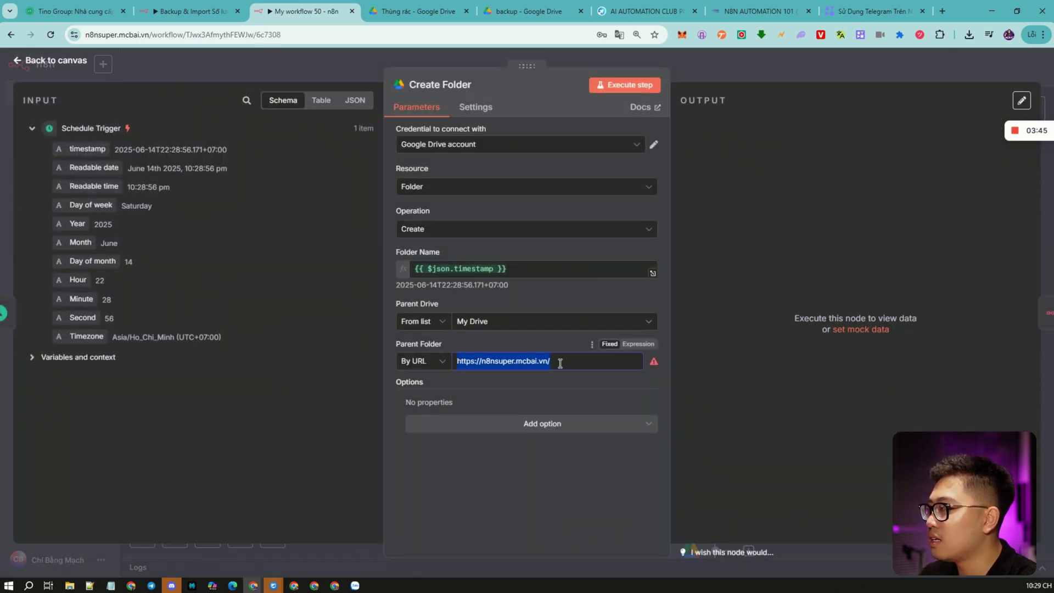
key("super+v")
key("Escape")
key("ctrl+v")
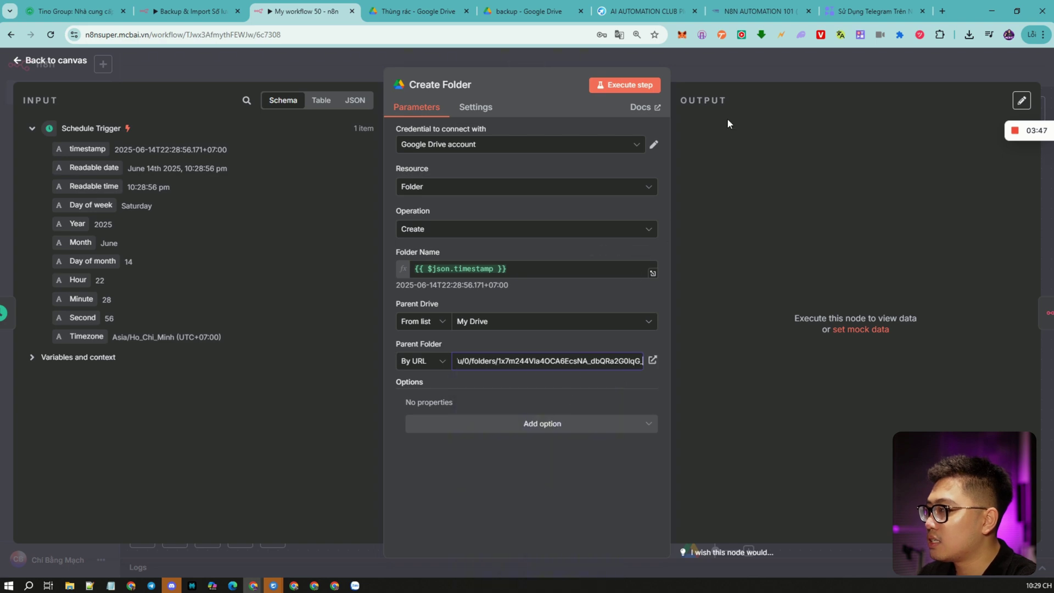
left_click(739, 75)
Review the Google Drive and Google Drive1 upload nodes, then run the whole backup workflow.
double_click(749, 220)
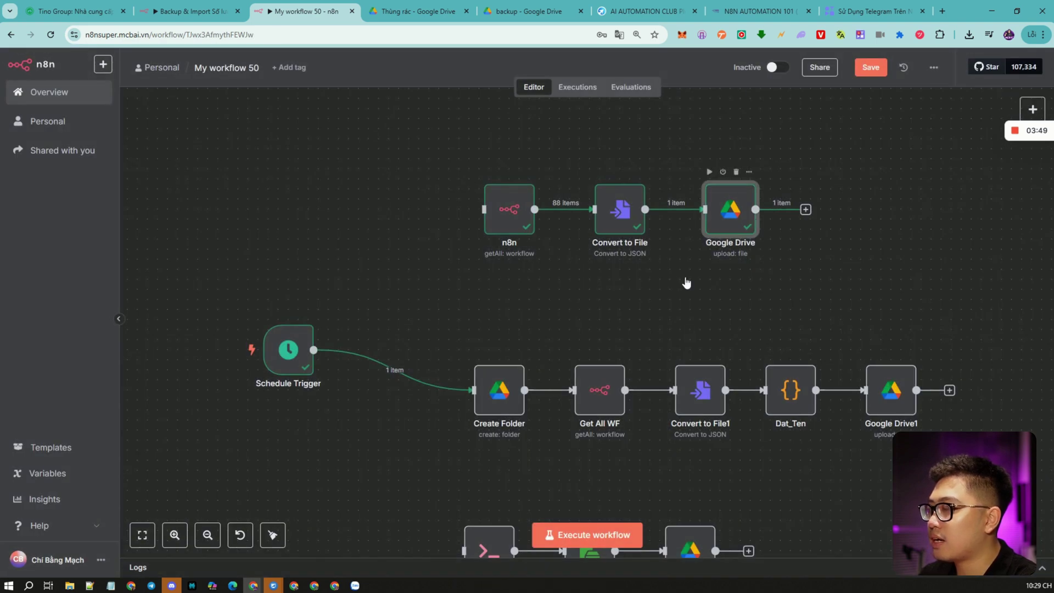
left_click(814, 67)
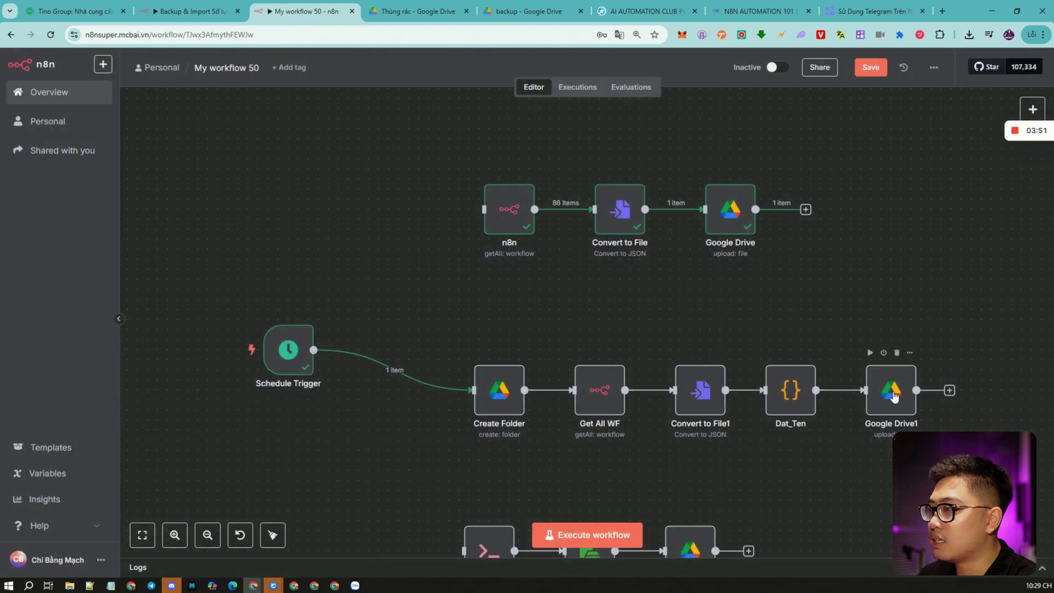
double_click(889, 390)
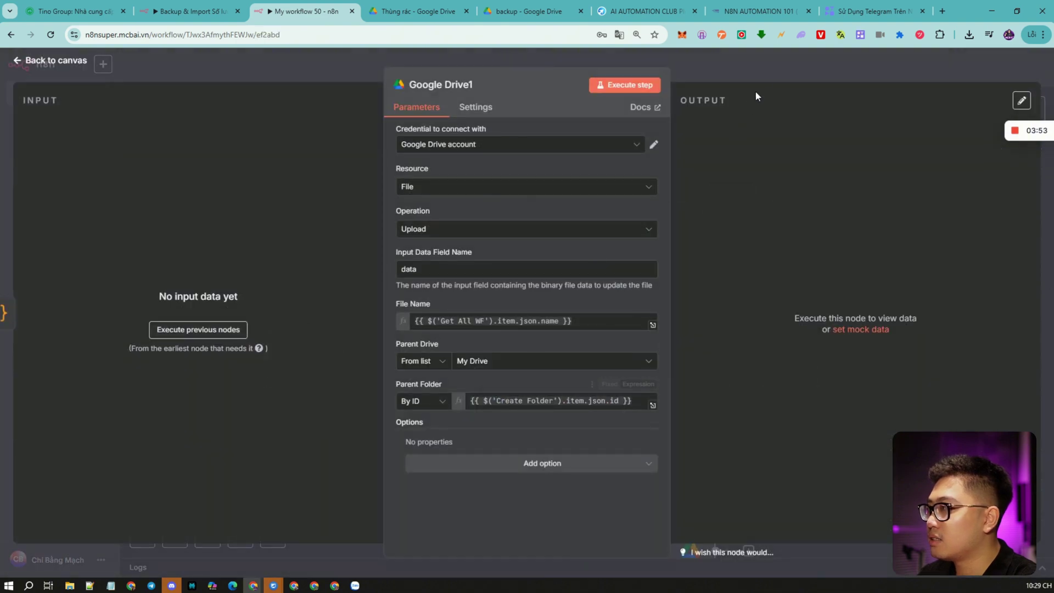
left_click(755, 93)
left_click(596, 533)
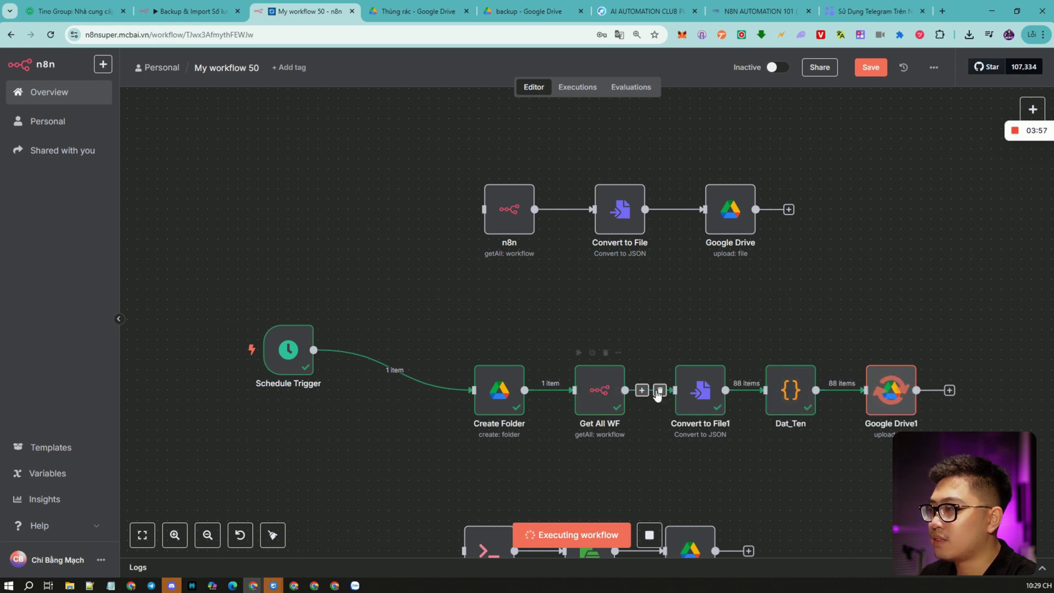
Align Schedule Trigger, inspect Dat_Ten's Backup-numbered output files, and nudge Google Drive1 right.
left_click_drag(303, 354, 373, 394)
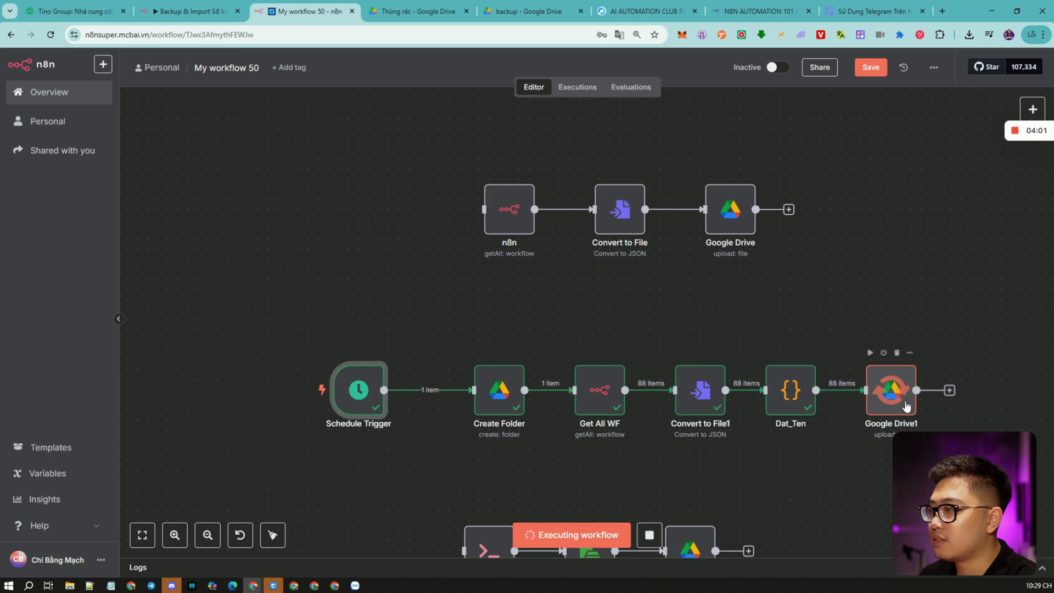
double_click(798, 393)
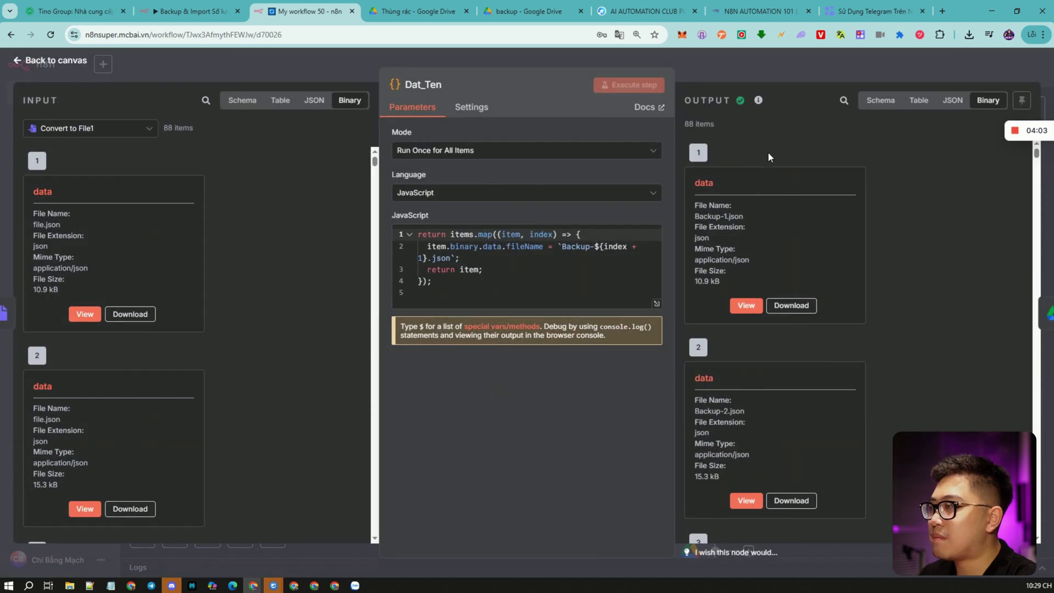
left_click(761, 68)
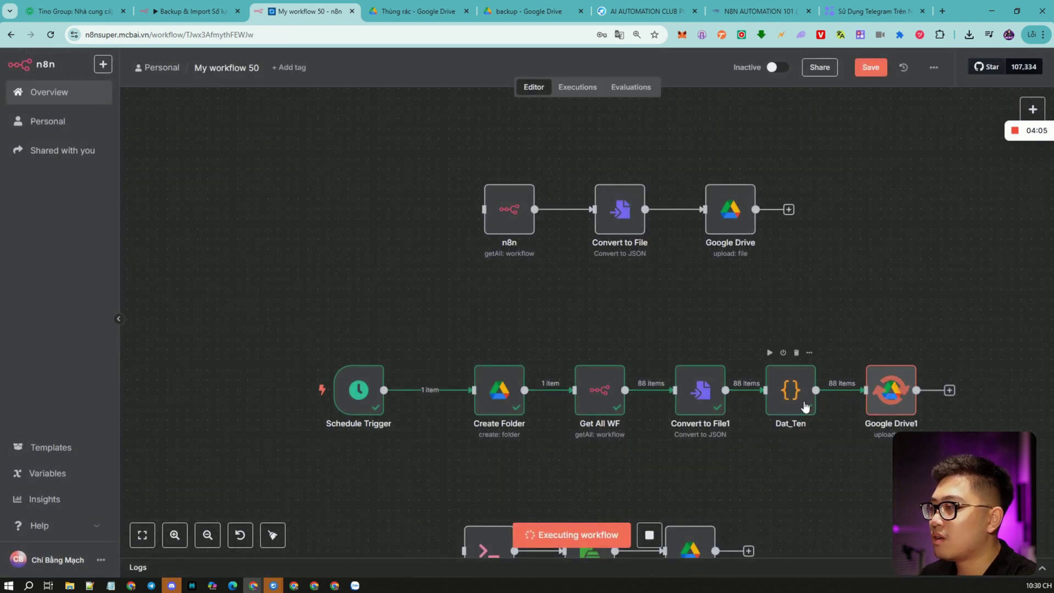
left_click_drag(885, 404, 895, 405)
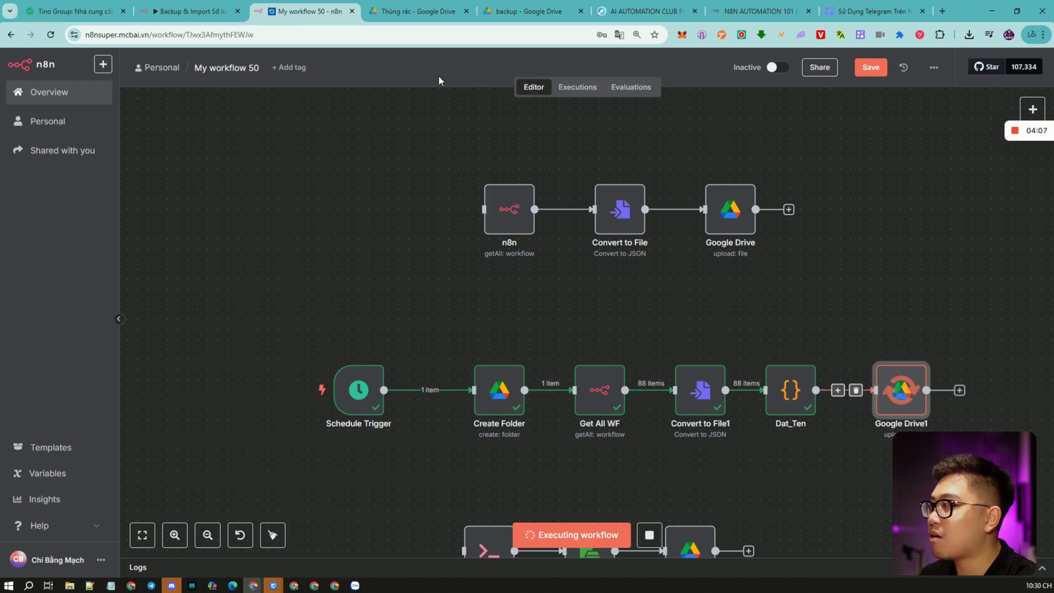
left_click(524, 11)
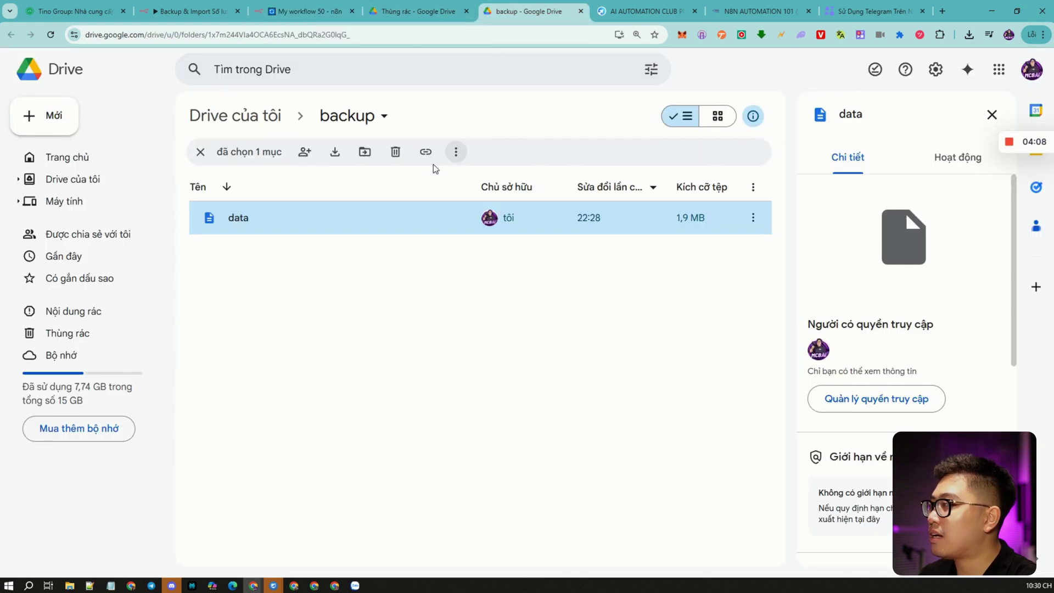
Open the 2025-06-14T22:29:55.026+07:00 folder and refresh as workflow files arrive.
left_click(51, 35)
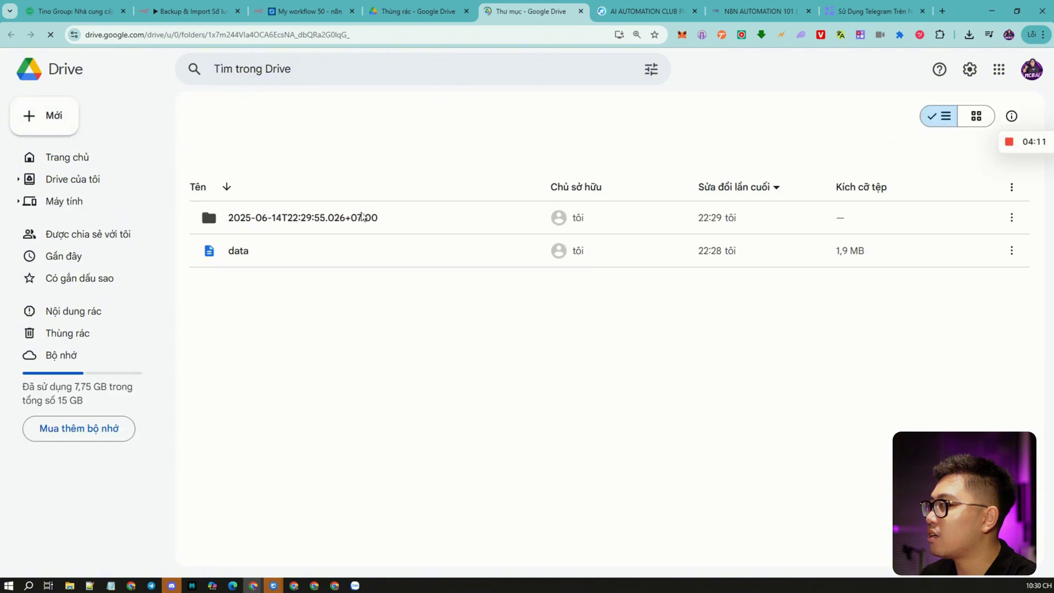
left_click(359, 222)
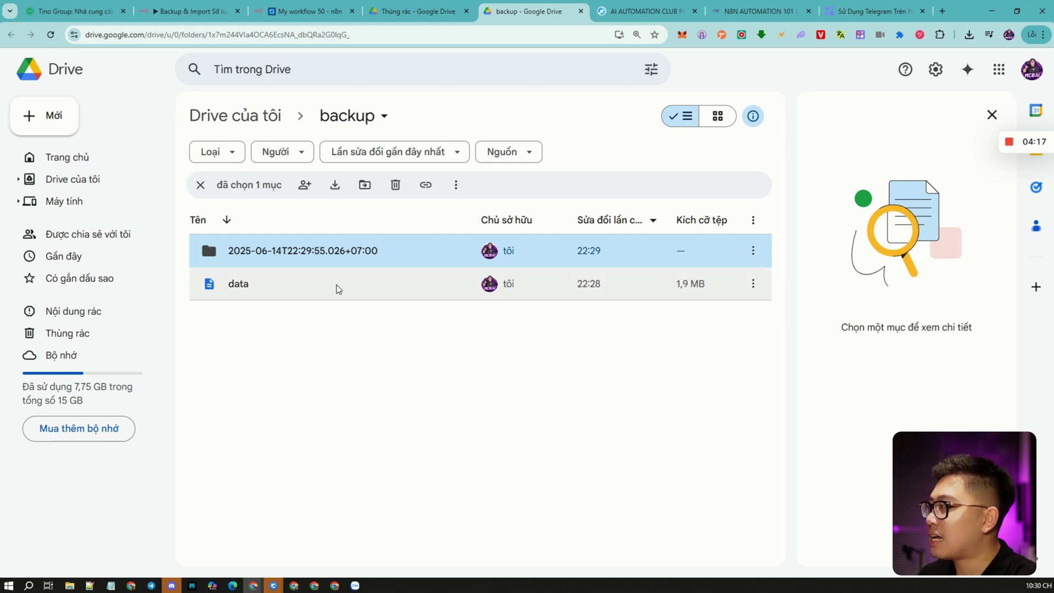
double_click(345, 256)
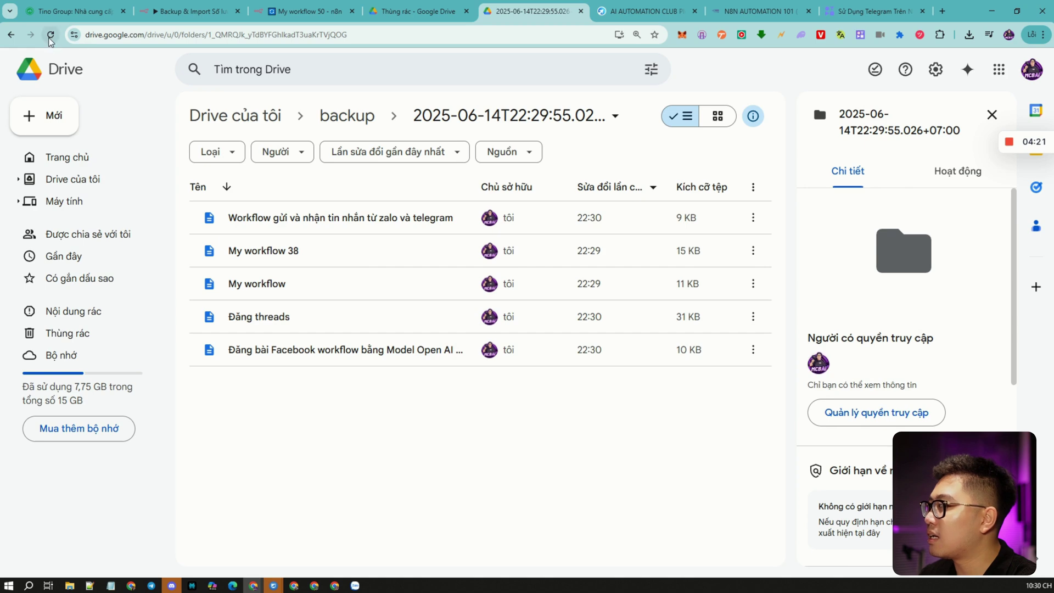
key("F5")
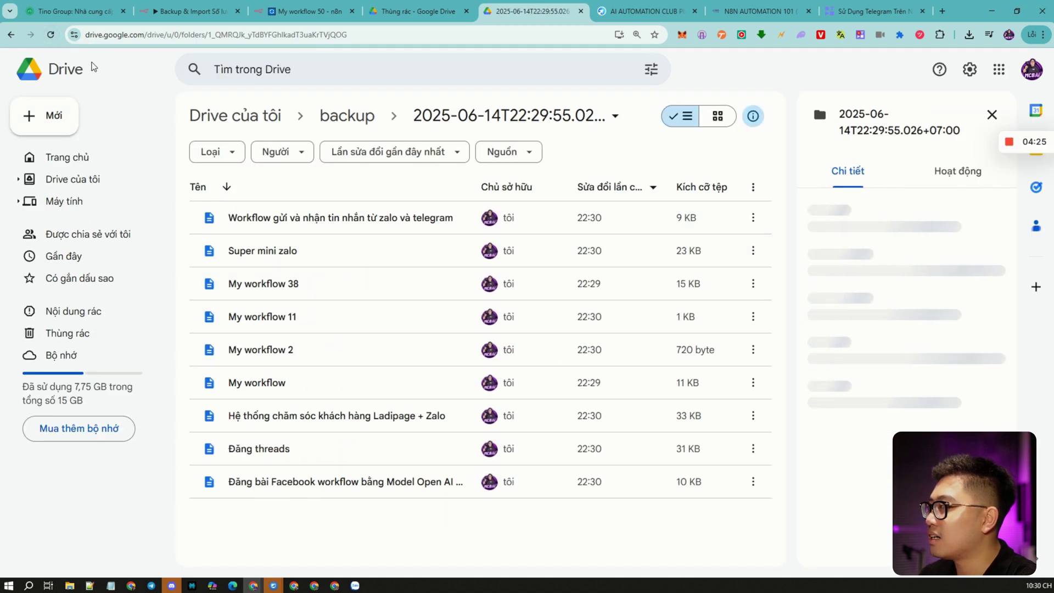
key("F5")
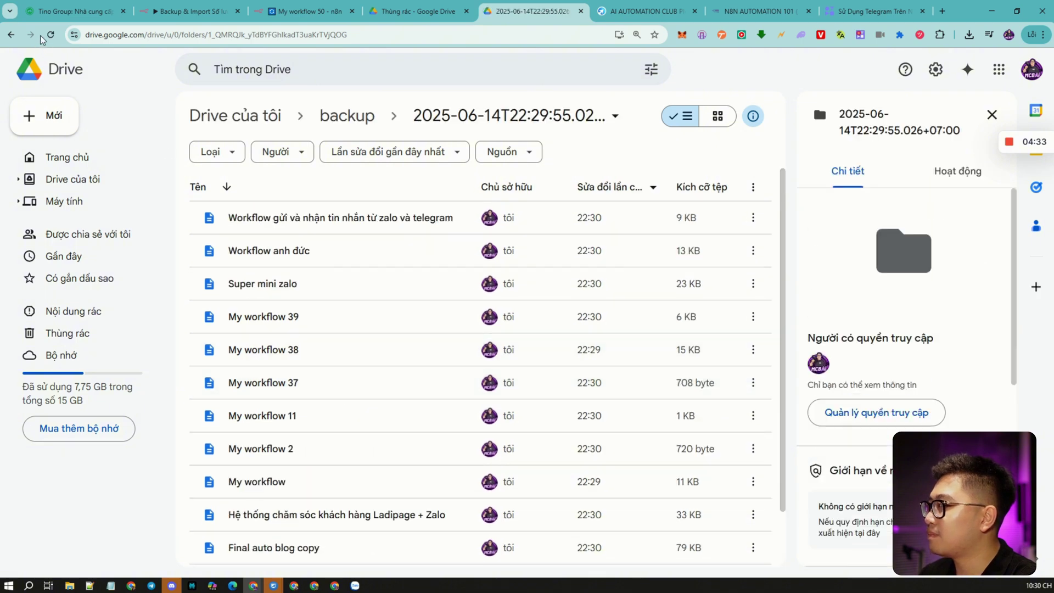
left_click(50, 34)
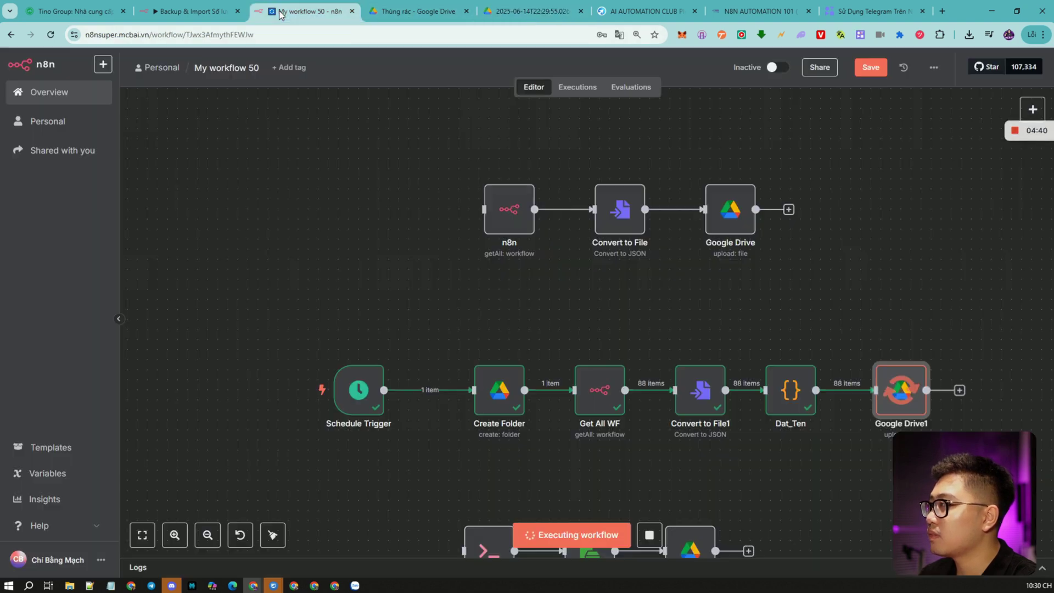
Check the still-running workflow's credentials row in n8n, then go to Drive's trash and type 'tino'.
left_click(305, 11)
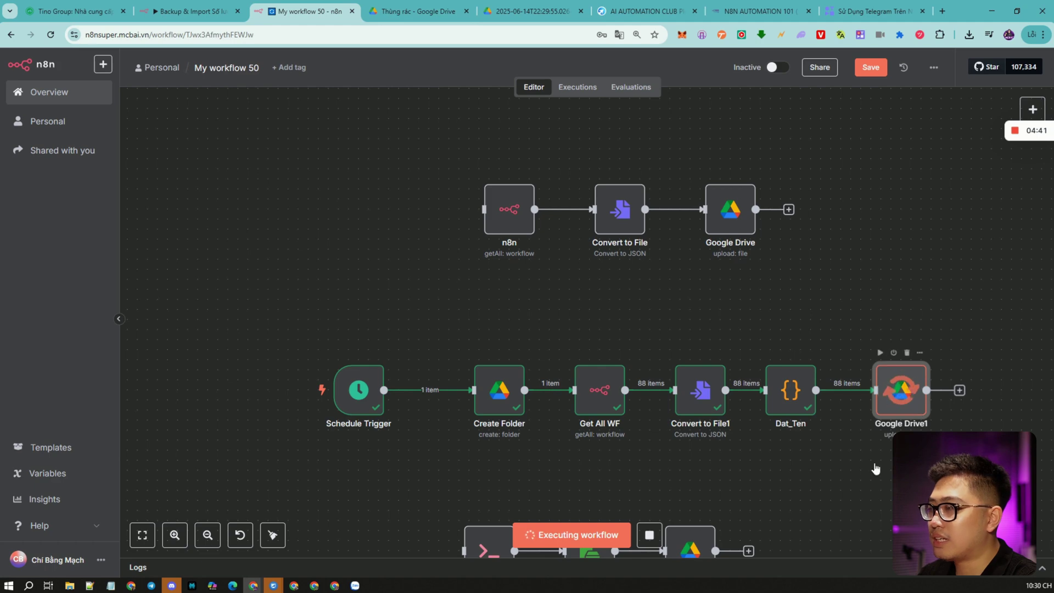
left_click_drag(859, 467, 771, 409)
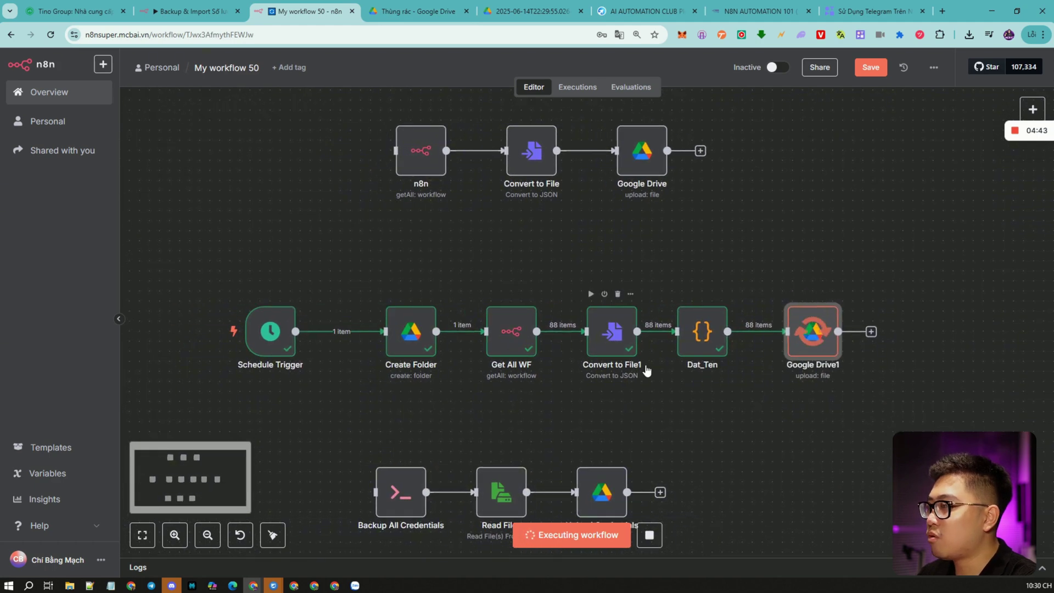
left_click(417, 11)
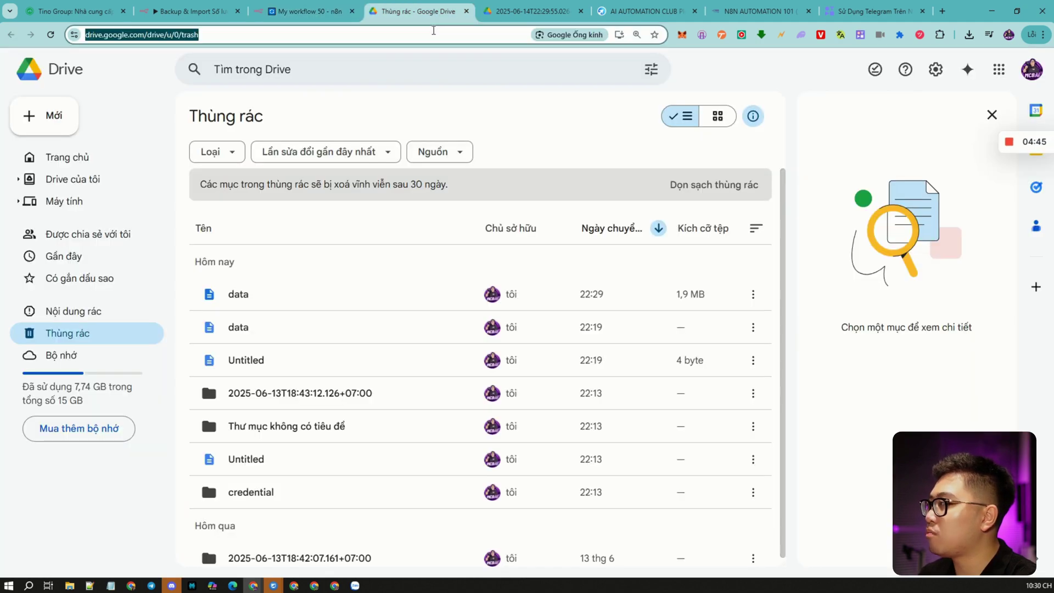
type("tino")
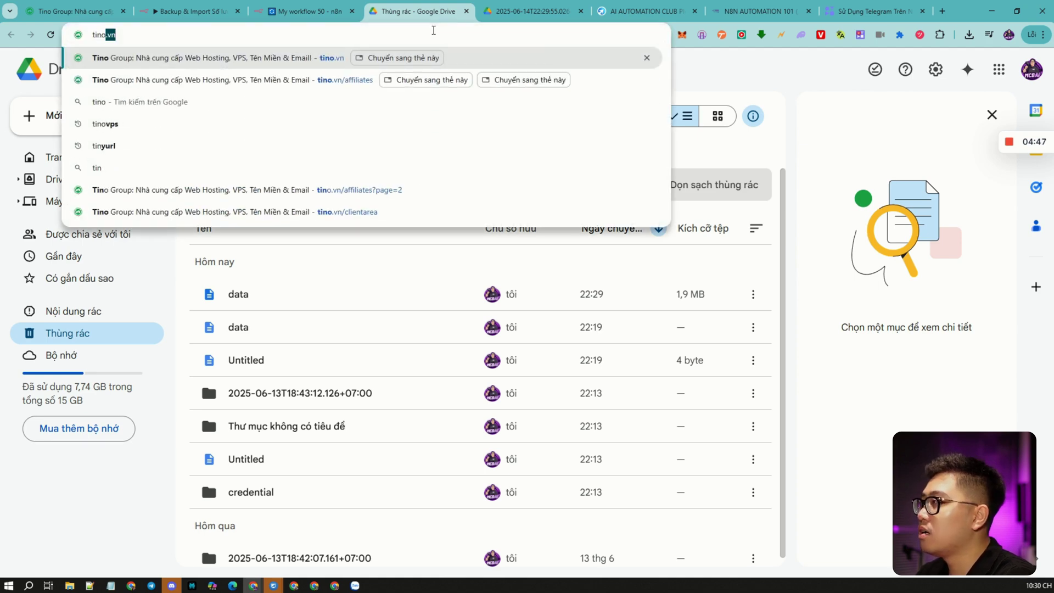
Go to the Tino Group website and browse the Web Hosting NVMe price list.
key("Return")
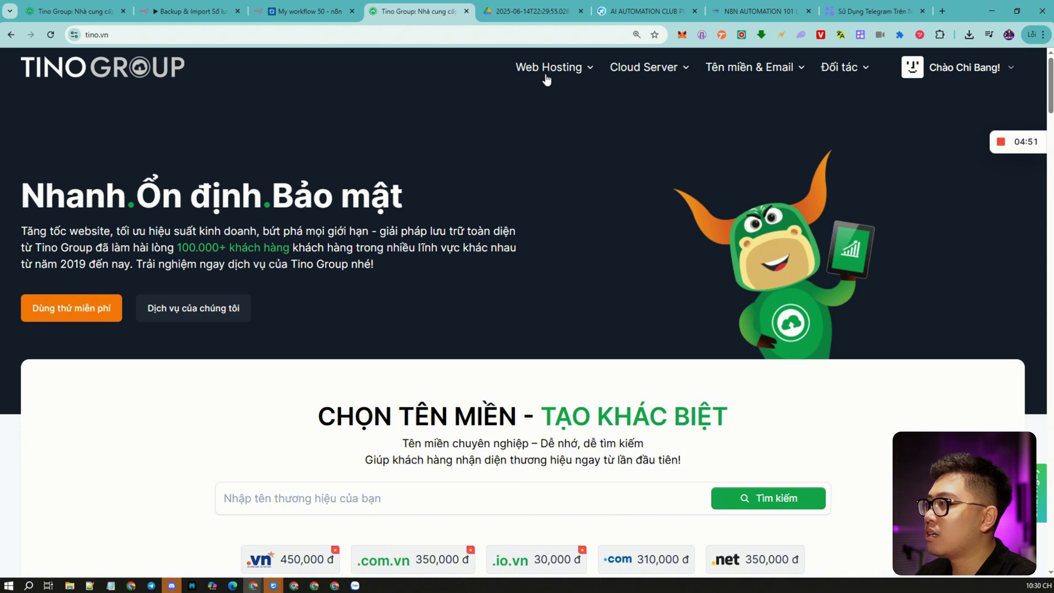
mouse_move(552, 78)
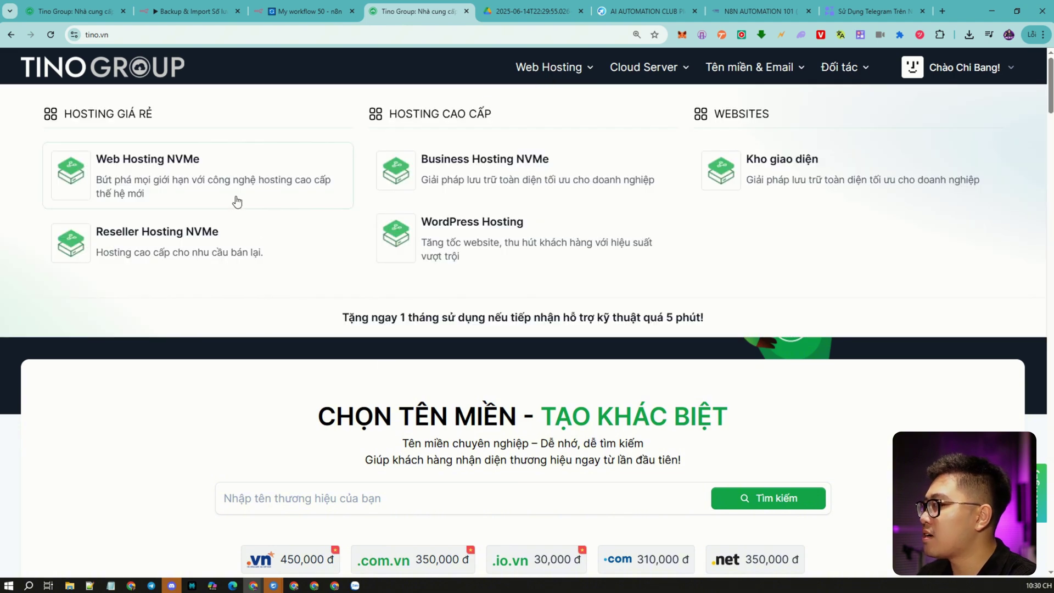
left_click(232, 170)
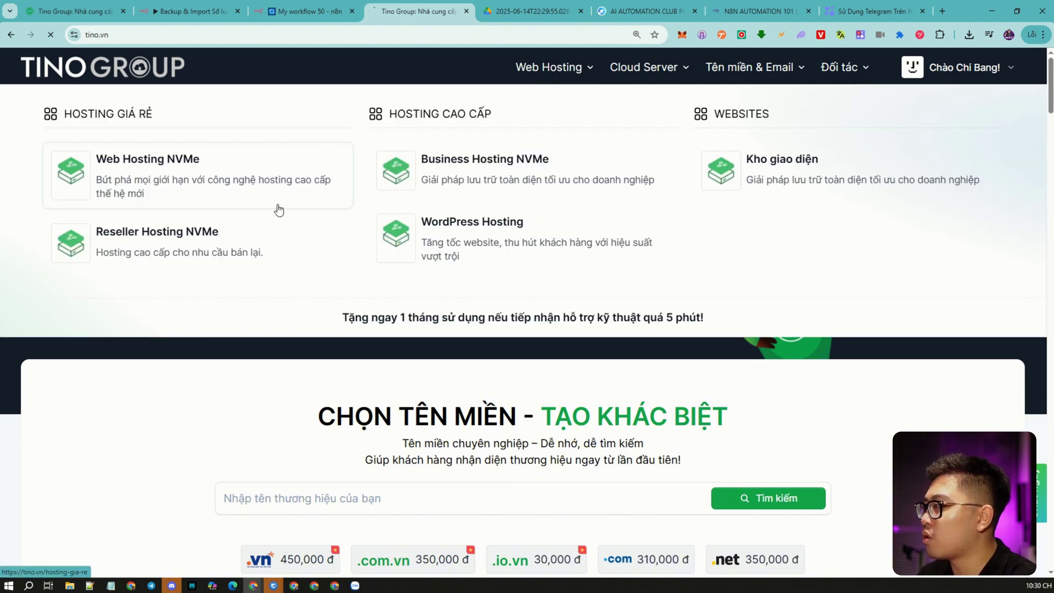
scroll(481, 380, "down", 4)
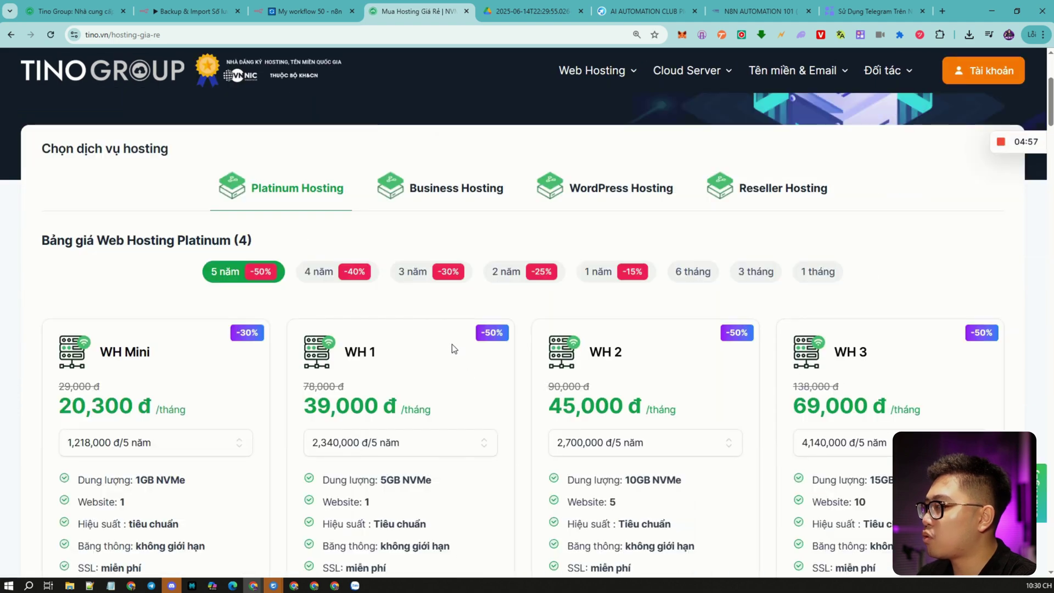
scroll(452, 344, "down", 4)
scroll(372, 214, "up", 3)
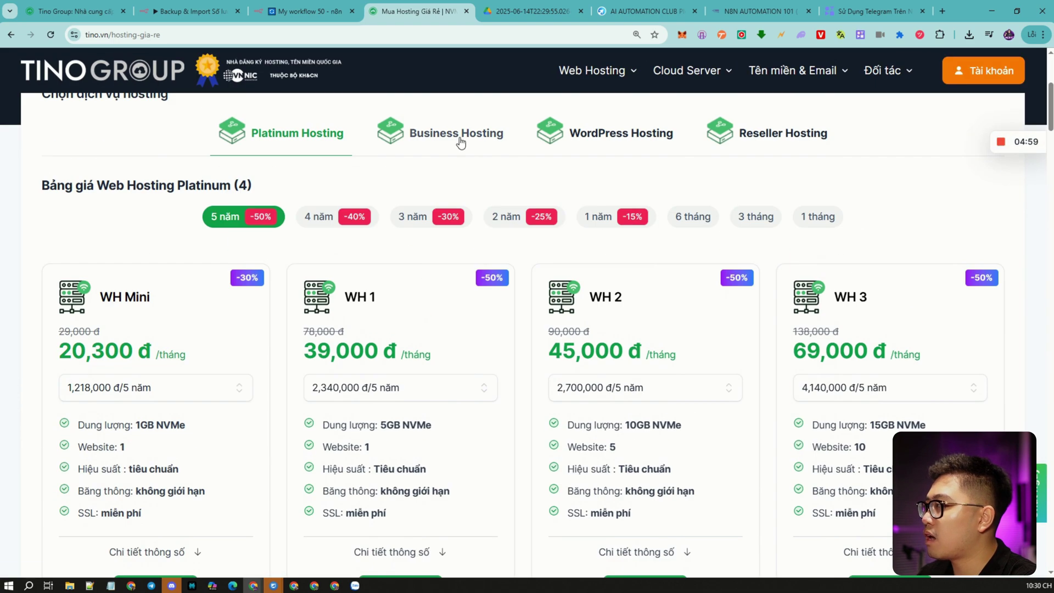
scroll(407, 195, "down", 1)
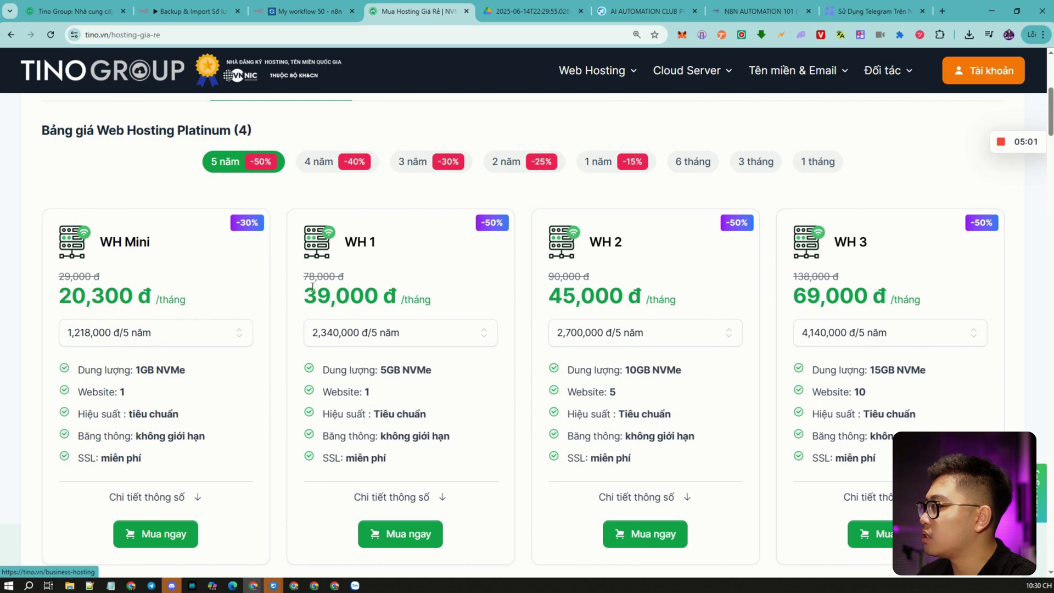
scroll(404, 289, "down", 10)
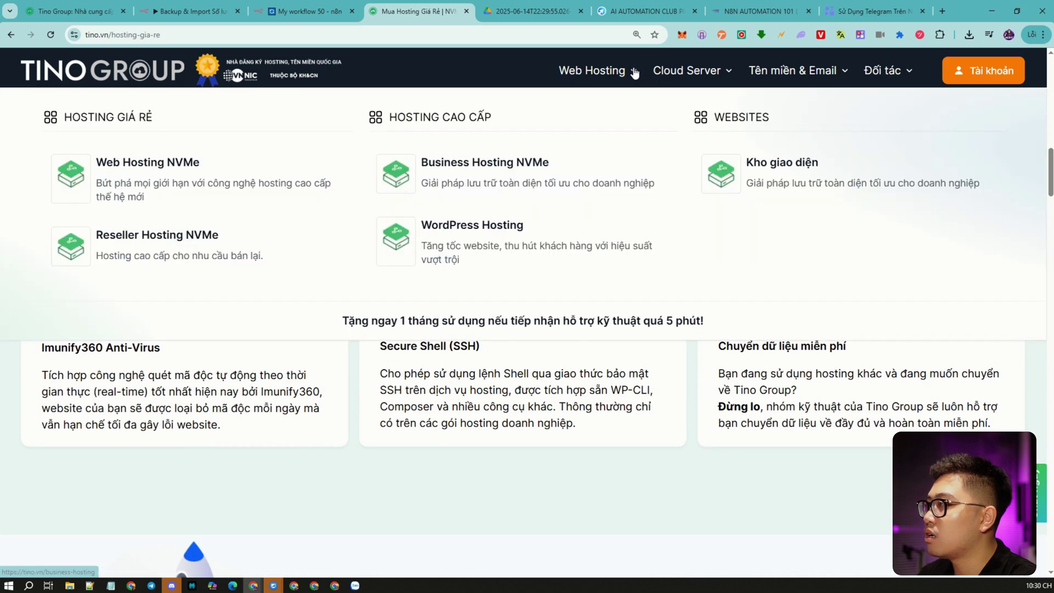
On VPS Hosting NVMe pricing, set the N8N plan to 1 month at 179,000 đ and order it.
mouse_move(692, 70)
left_click(164, 177)
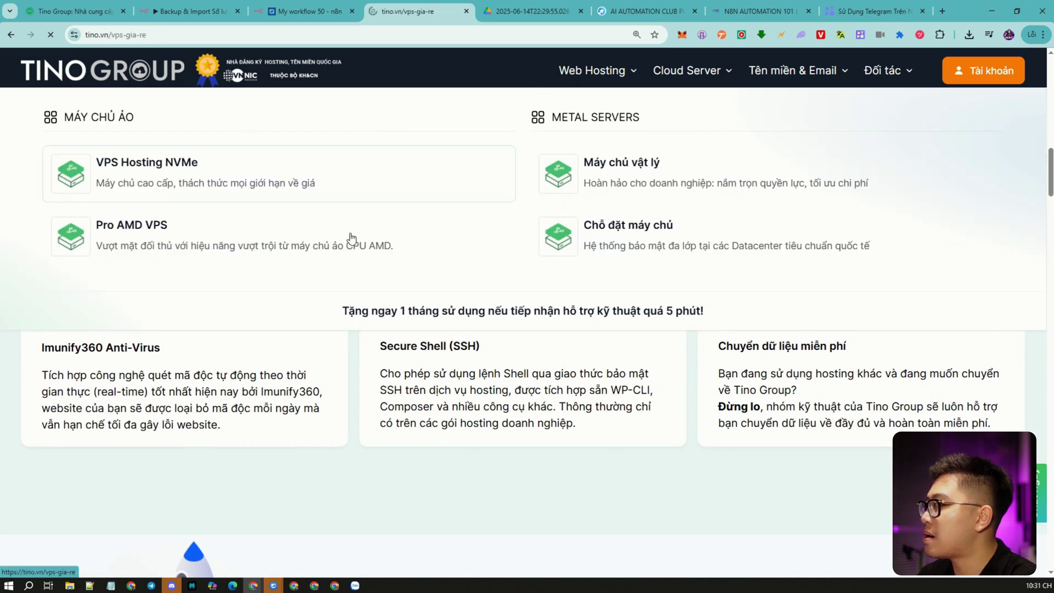
scroll(433, 331, "down", 8)
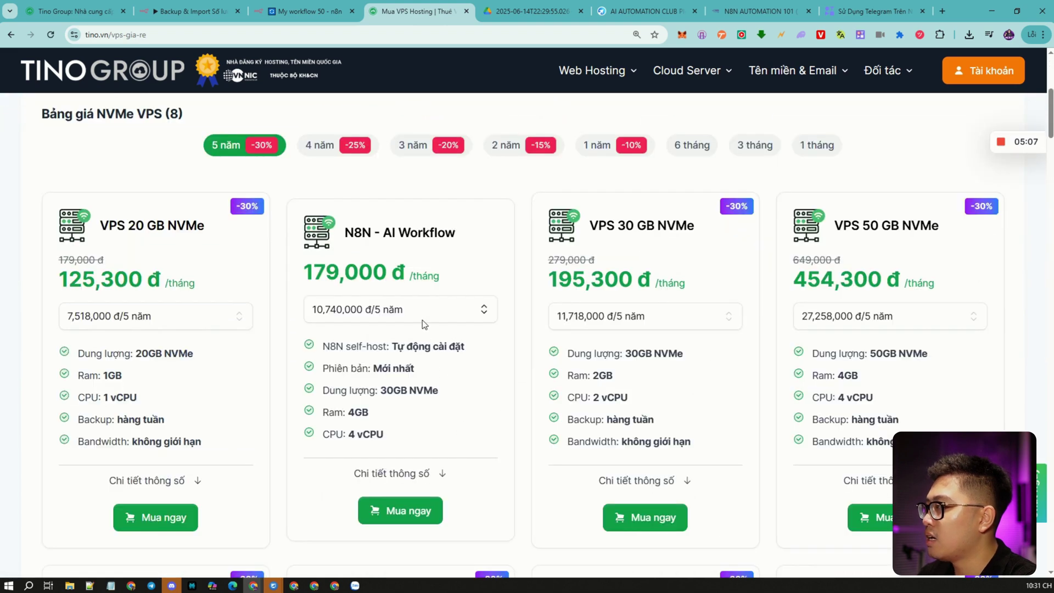
left_click(423, 320)
left_click(409, 347)
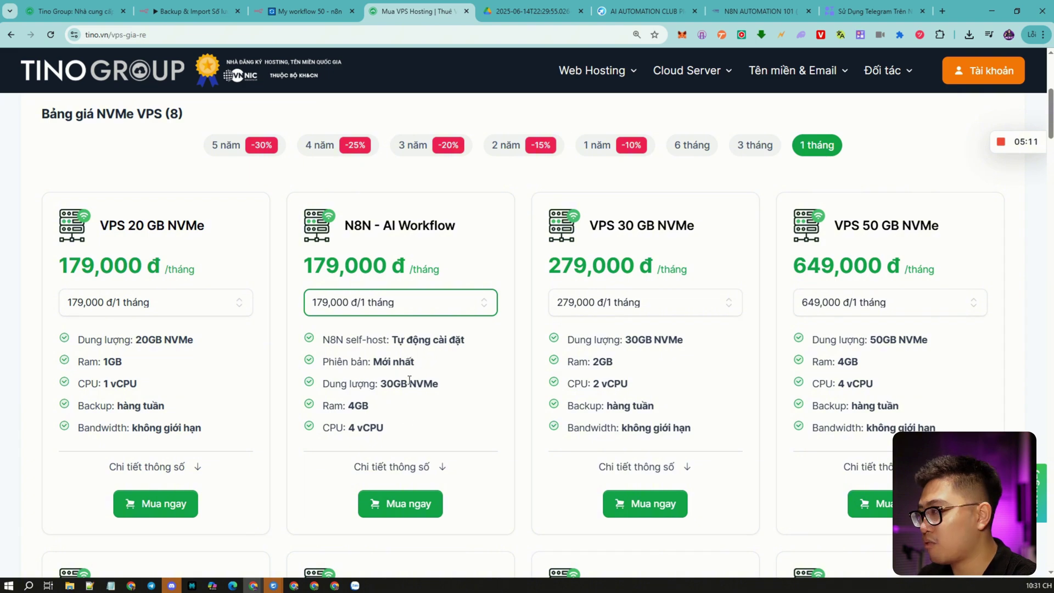
left_click(402, 500)
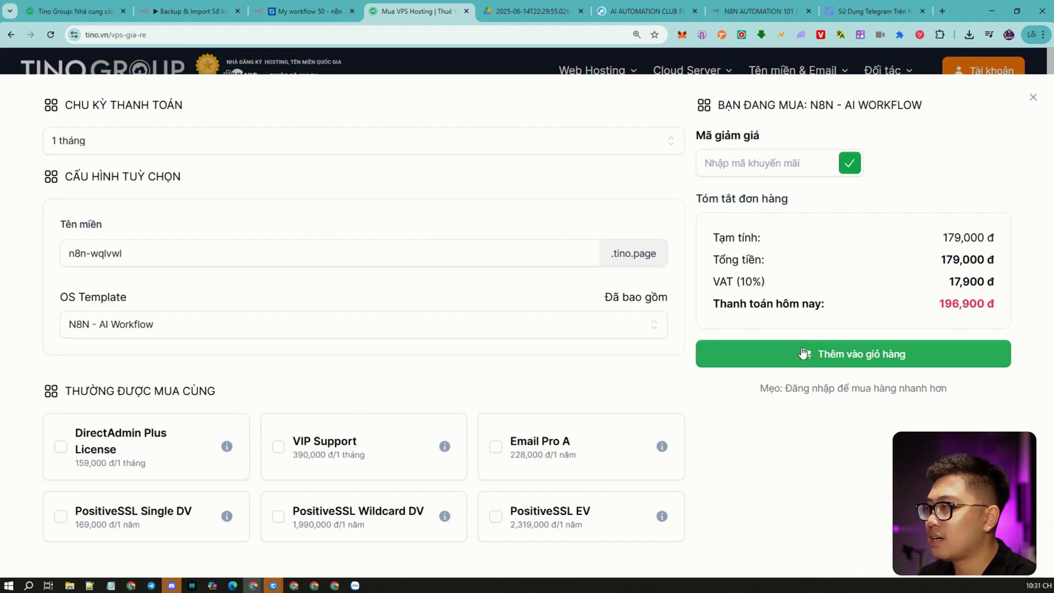
Replace the generated domain with mcbaisupervn.tino.page and add the 179,000 đ N8N VPS to the cart.
left_click(160, 250)
triple_click(127, 258)
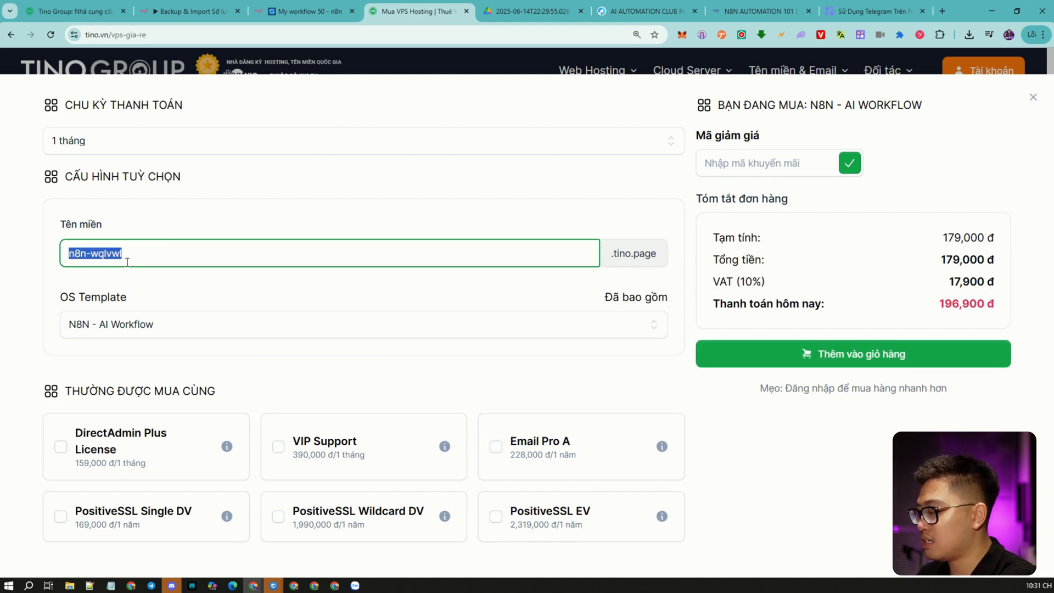
type("mcbaisupervn")
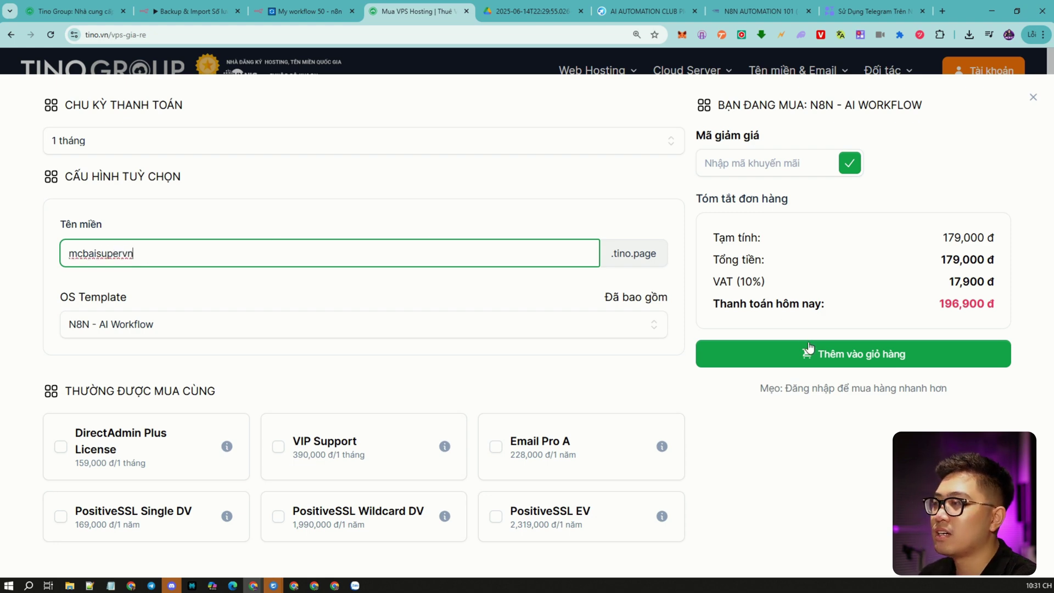
left_click(805, 345)
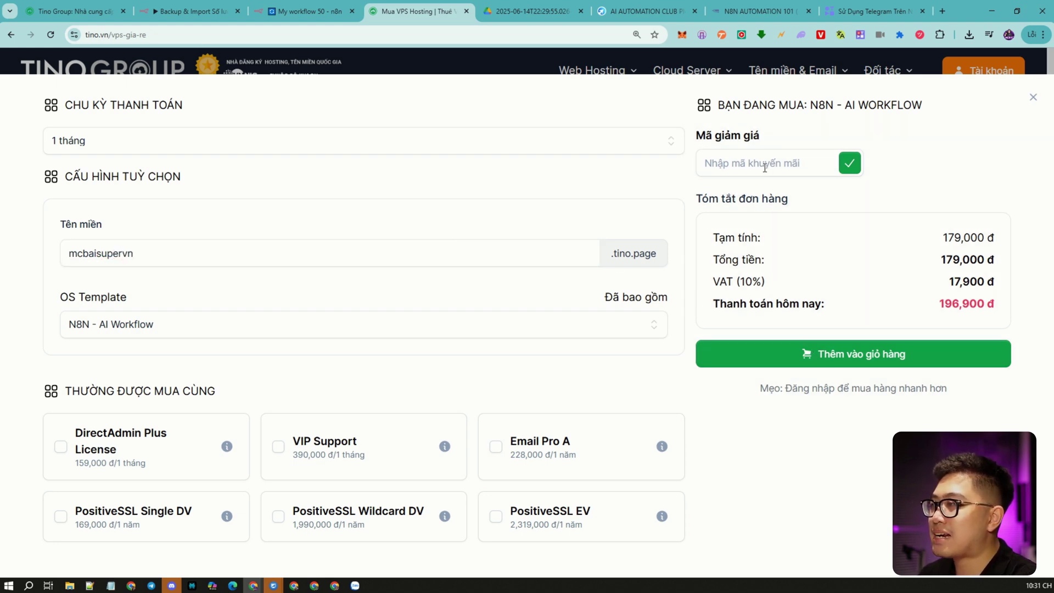
left_click(765, 167)
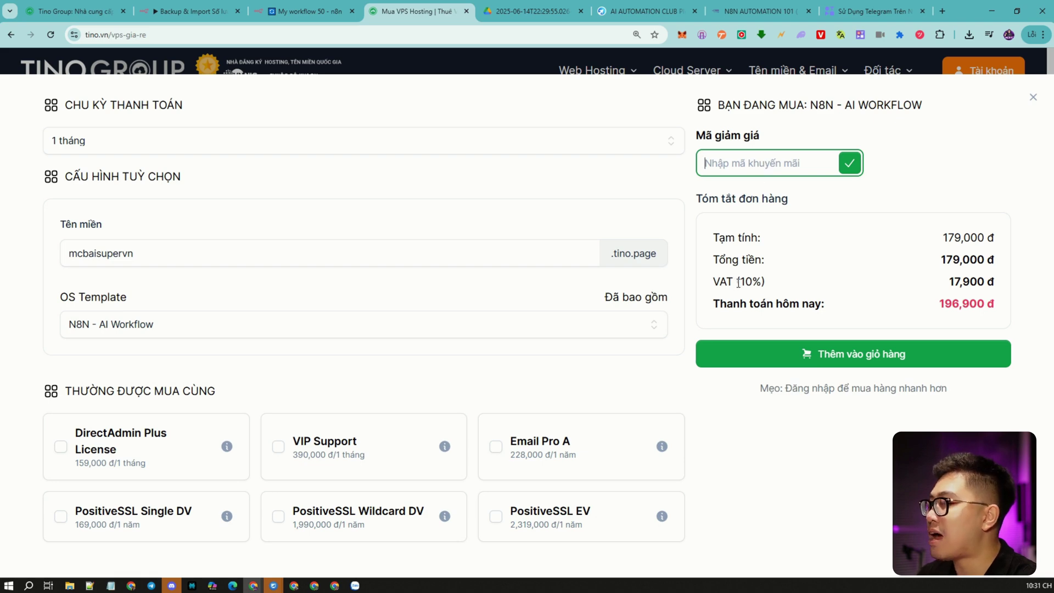
left_click(840, 362)
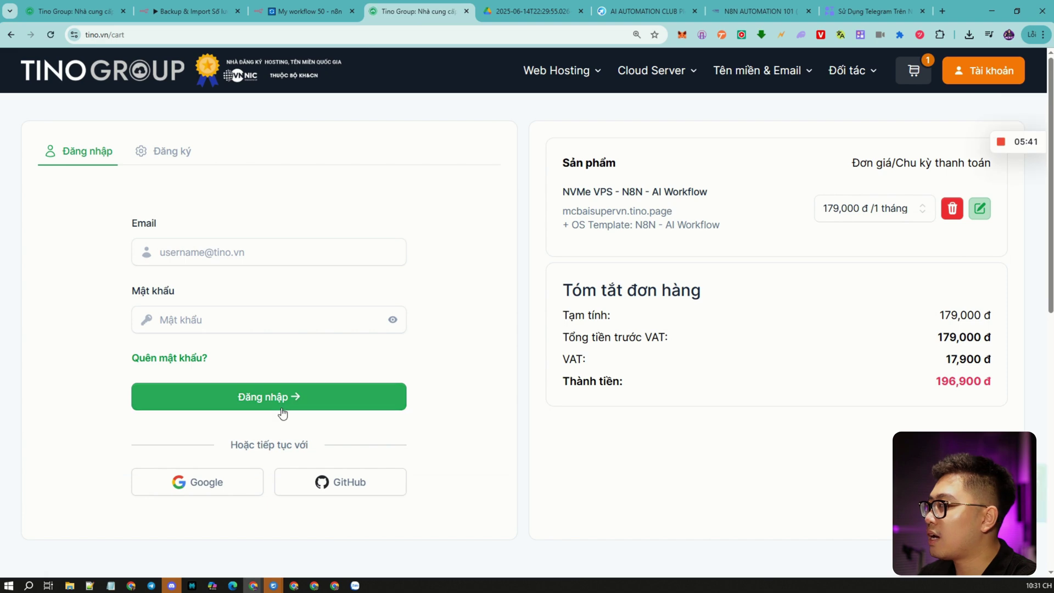
Sign in to Tino Group with a Google account and allow tino.vn access.
left_click(205, 490)
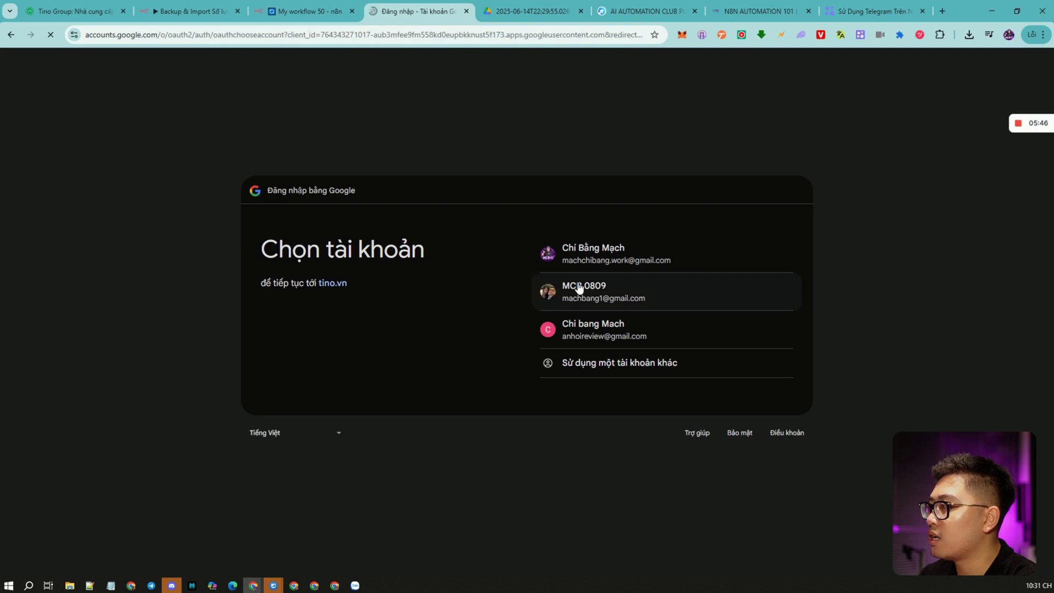
left_click(580, 292)
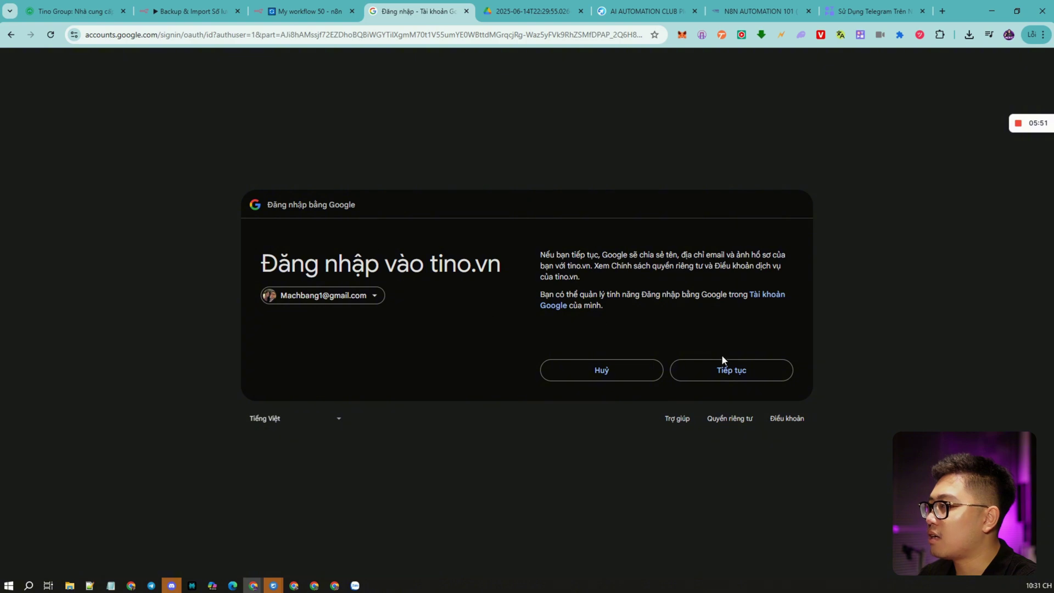
left_click(722, 361)
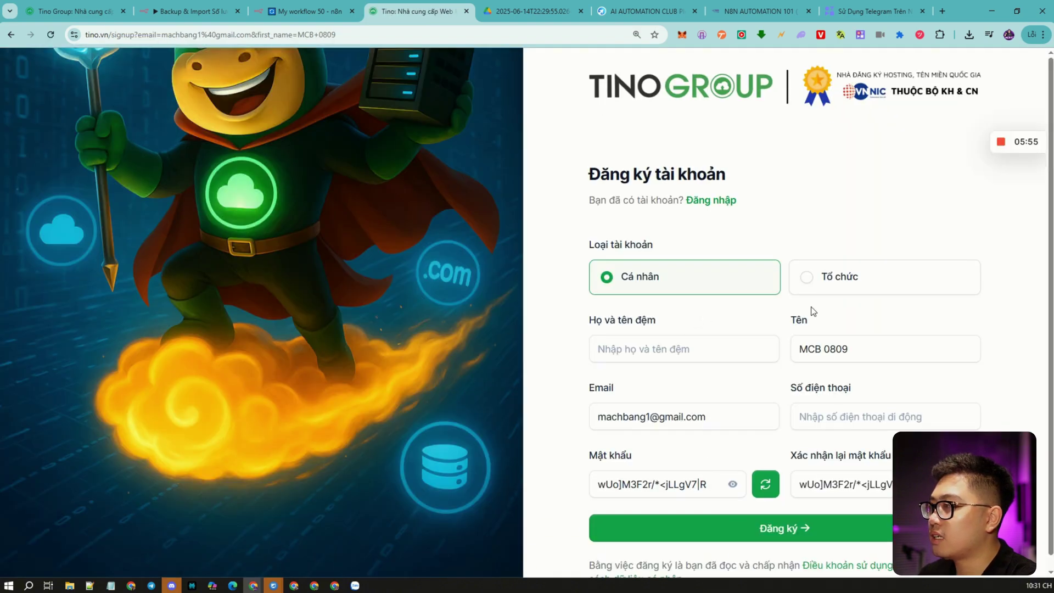
scroll(852, 349, "down", 1)
Fill in the family and middle name and the phone number, then submit the registration.
left_click(706, 305)
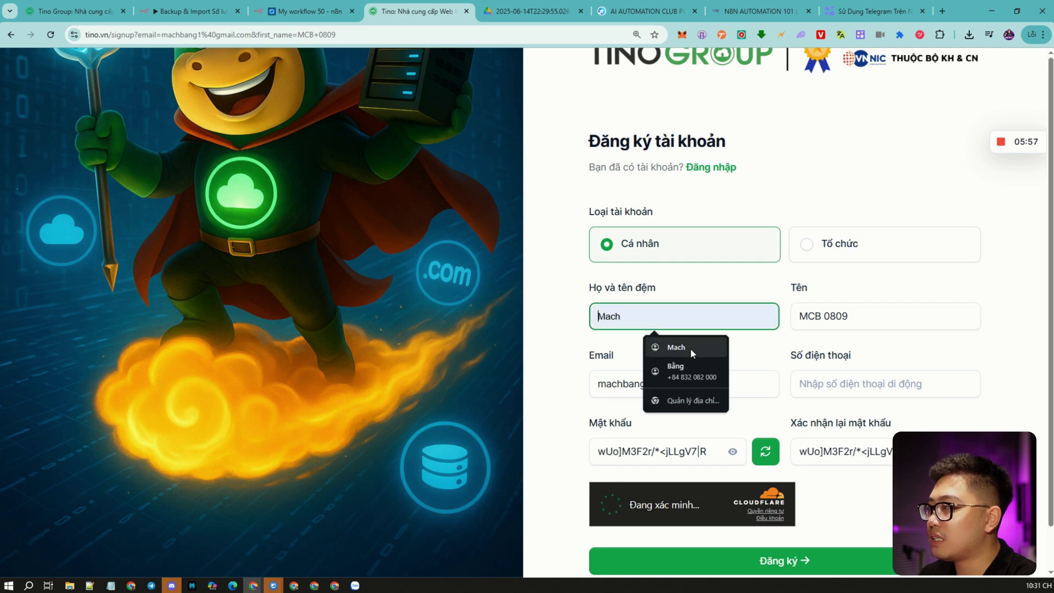
left_click(680, 347)
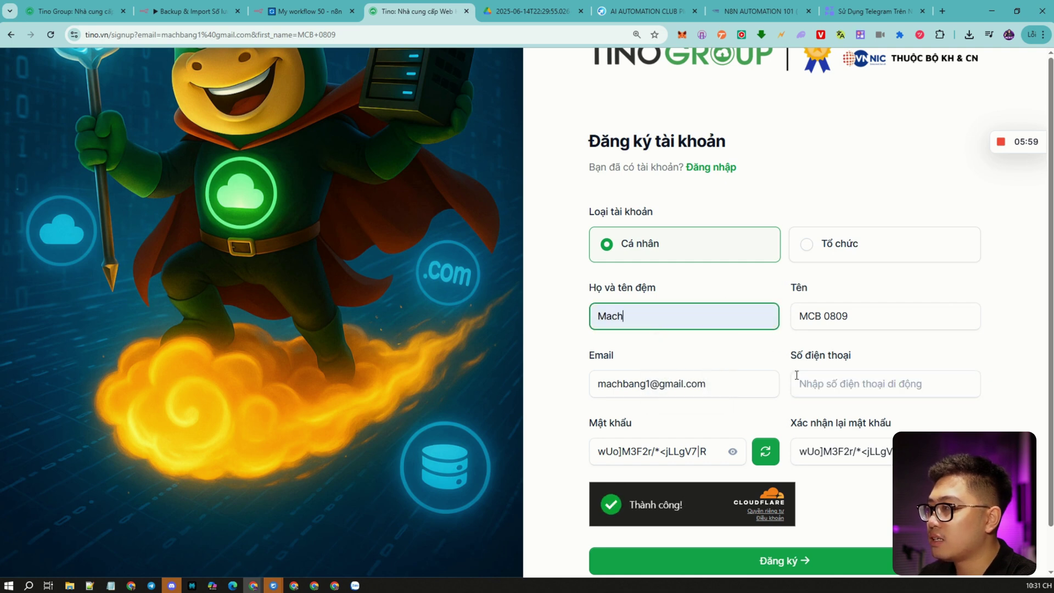
left_click(821, 383)
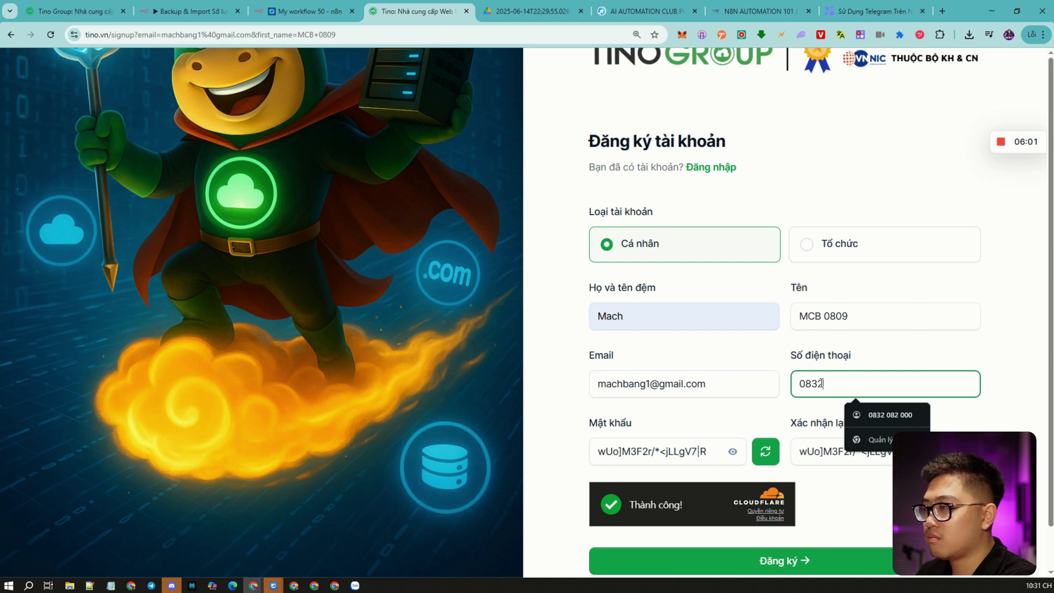
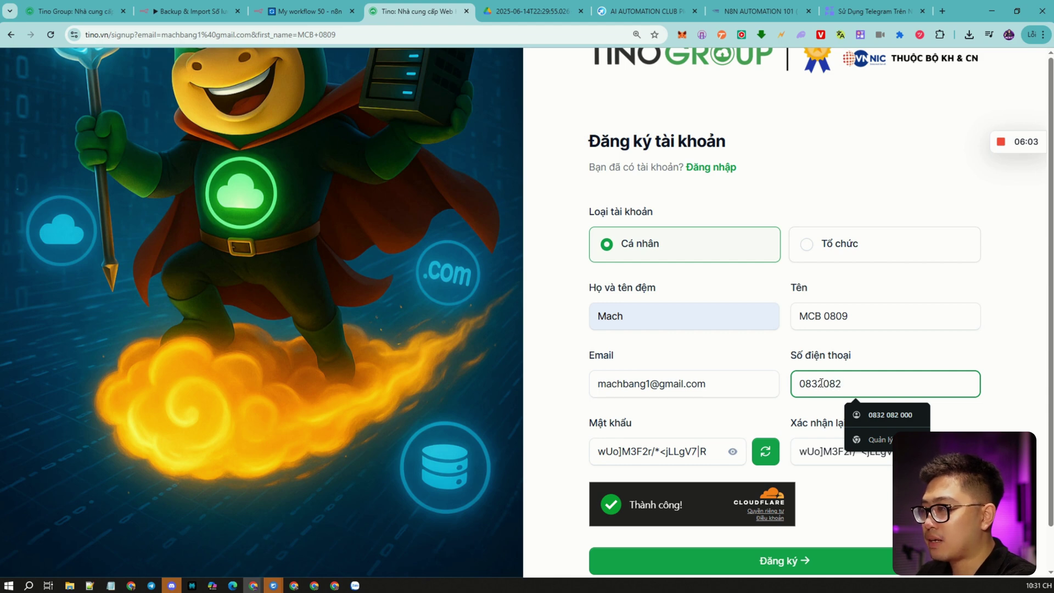
left_click(887, 415)
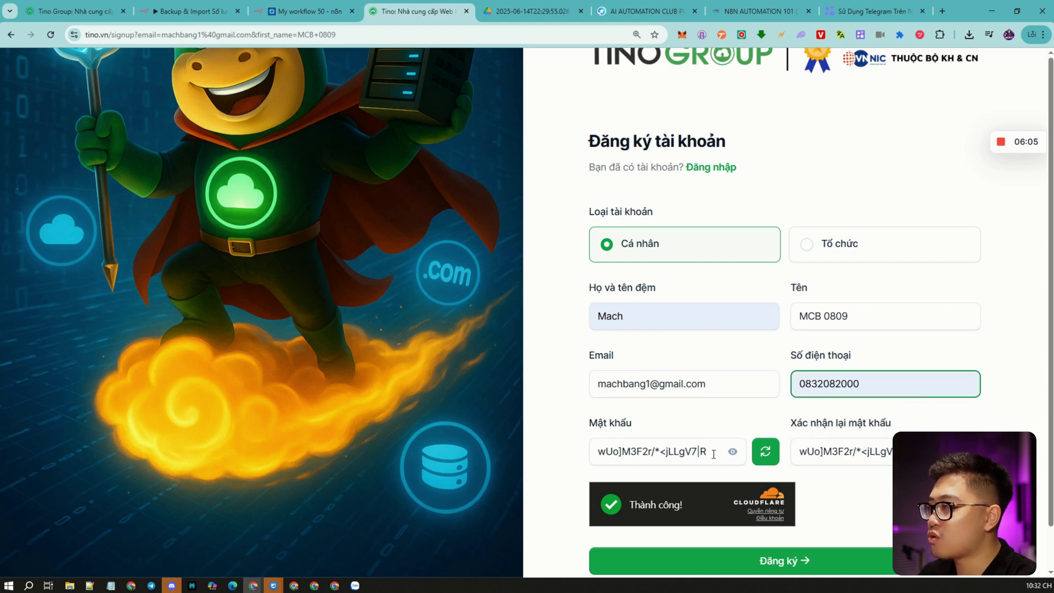
left_click(718, 451)
key("ctrl+a")
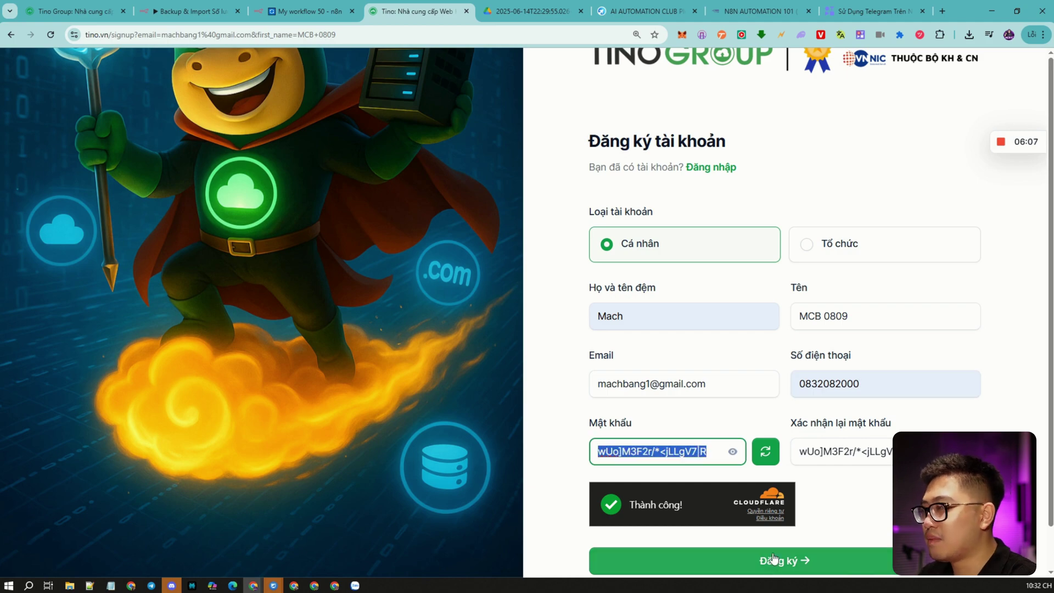
left_click(773, 559)
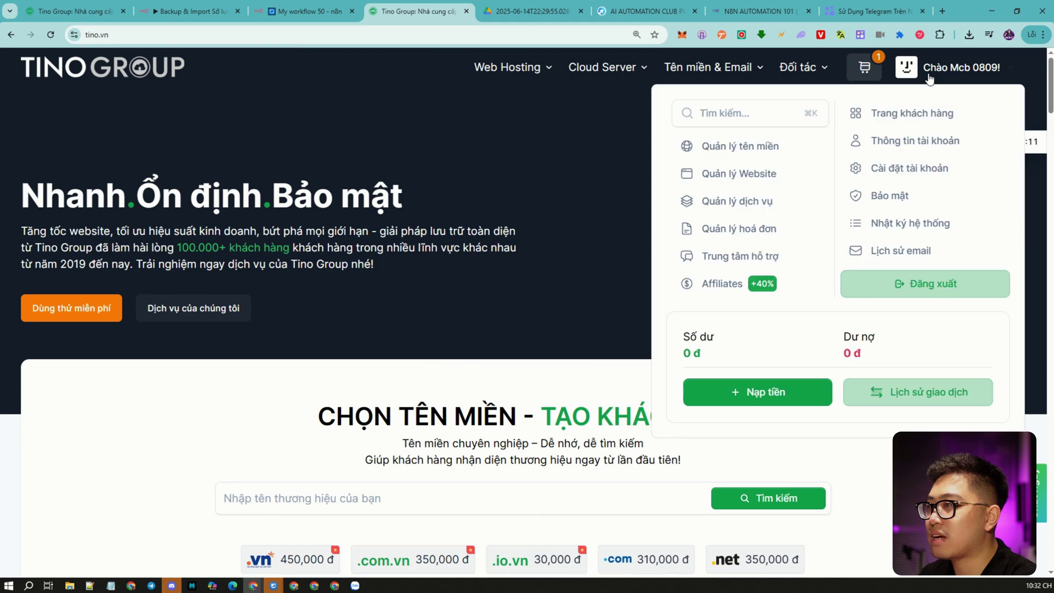
Open the shopping cart and proceed to checkout.
scroll(438, 289, "down", 6)
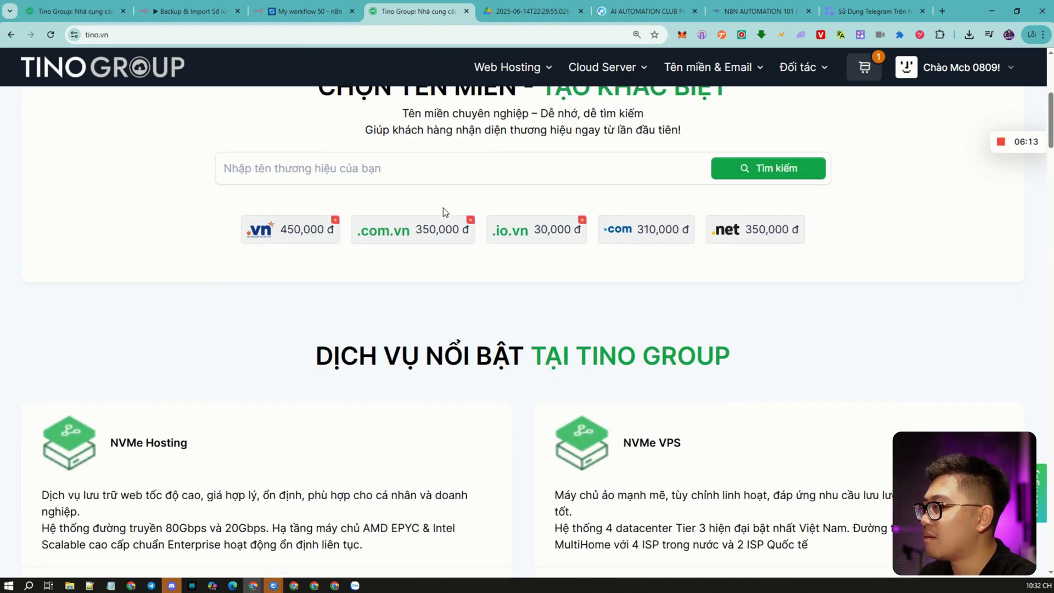
scroll(445, 211, "down", 4)
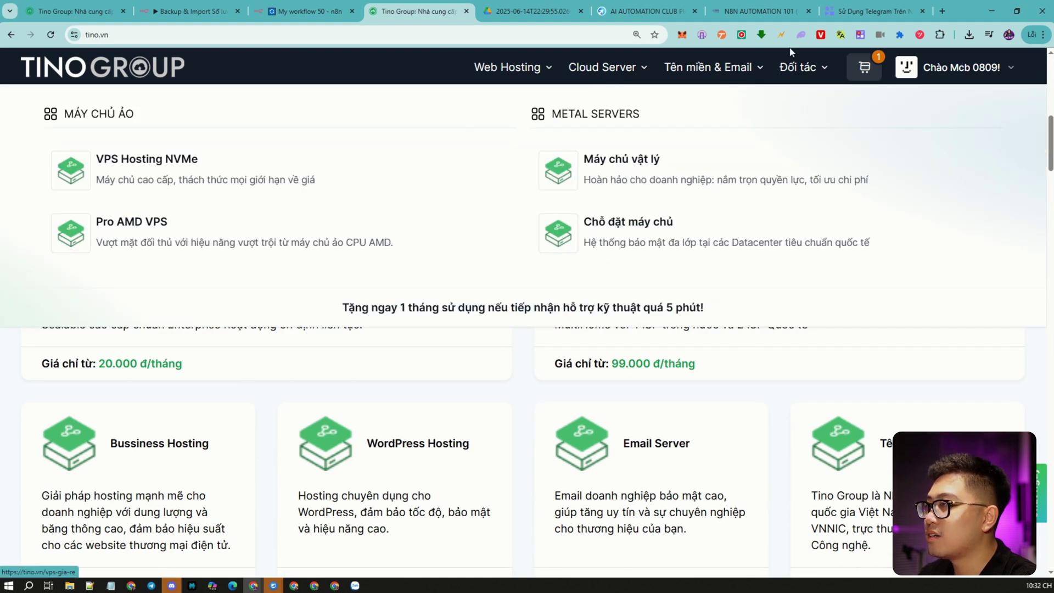
left_click(872, 67)
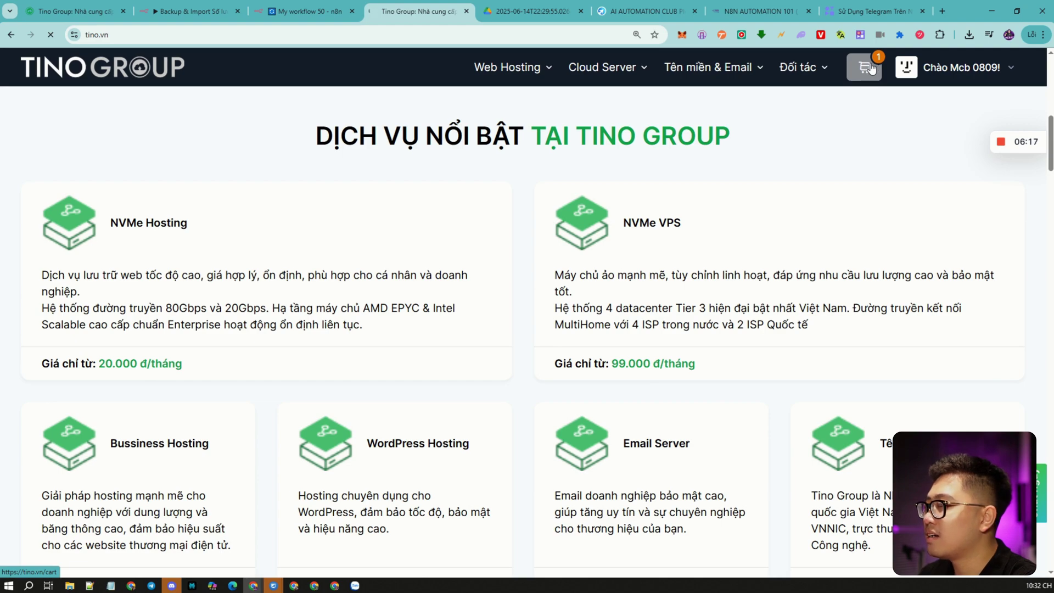
scroll(371, 334, "down", 5)
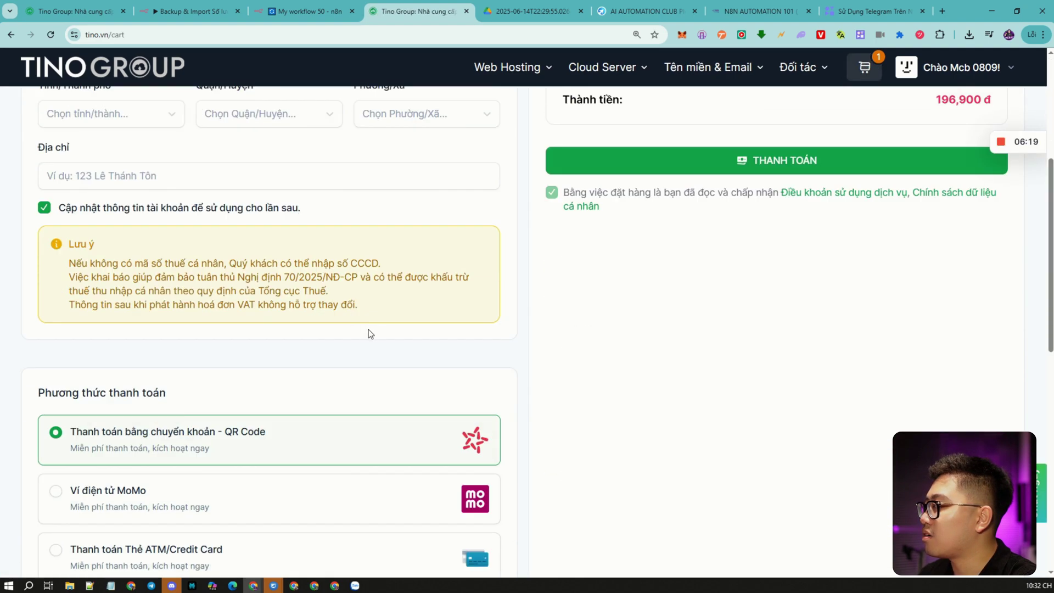
scroll(604, 269, "down", 6)
scroll(490, 296, "up", 11)
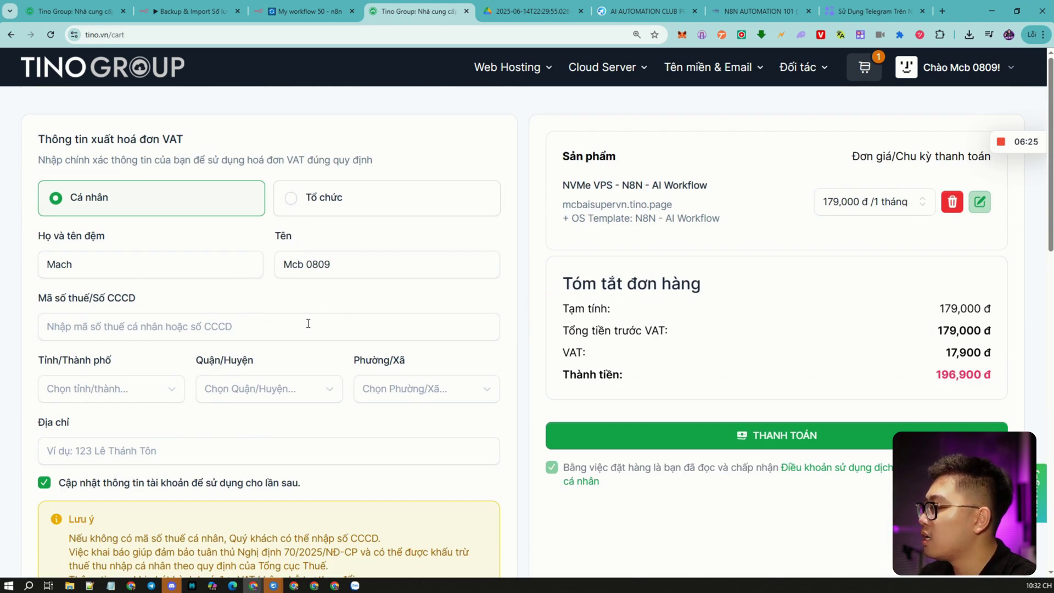
left_click(777, 435)
Enter the tax or citizen ID number in the VAT invoice form.
left_click(158, 330)
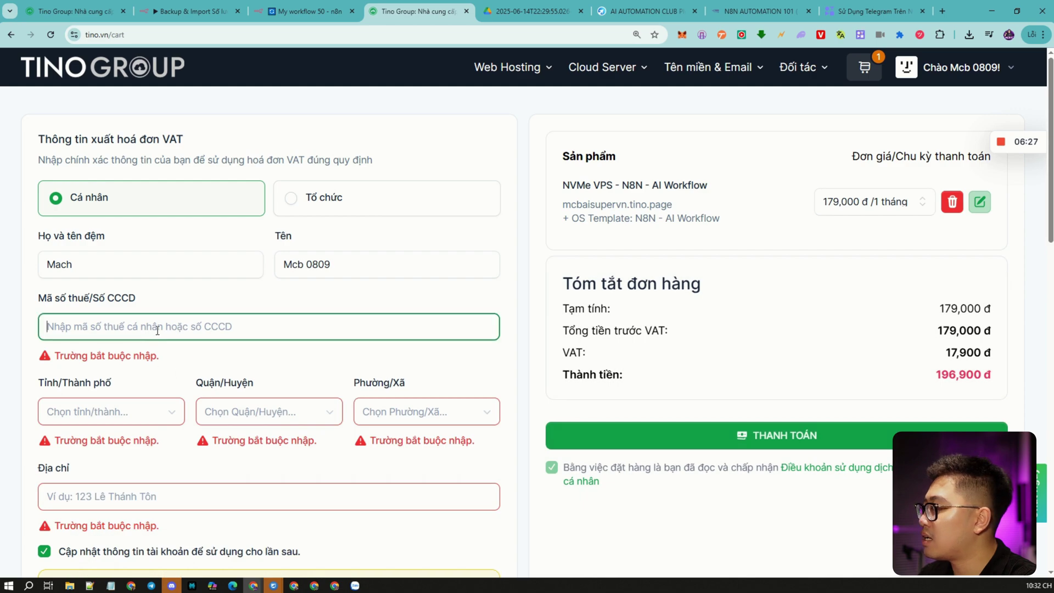
scroll(258, 313, "down", 10)
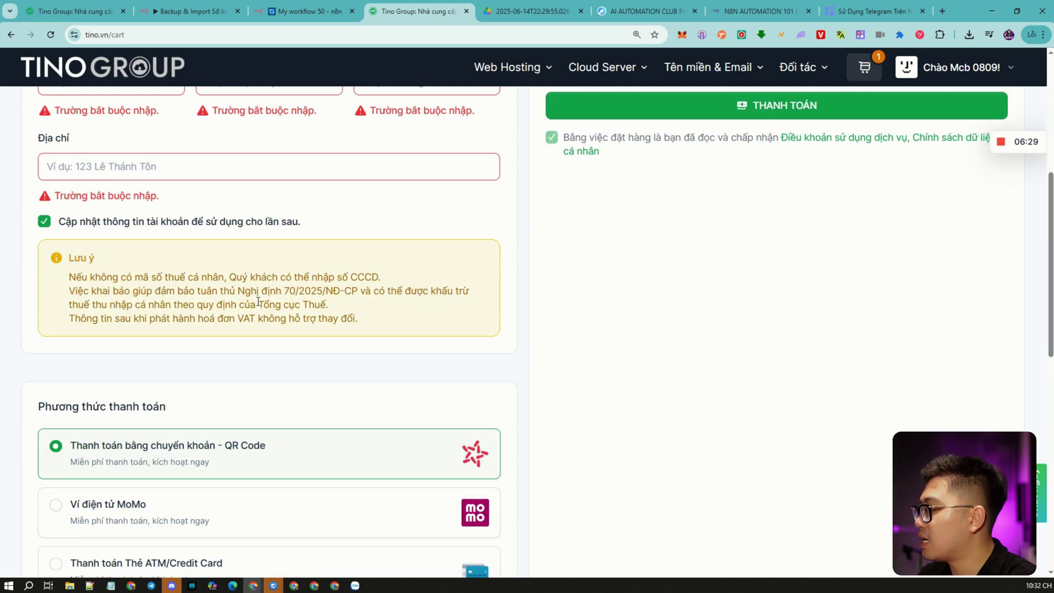
scroll(259, 312, "up", 10)
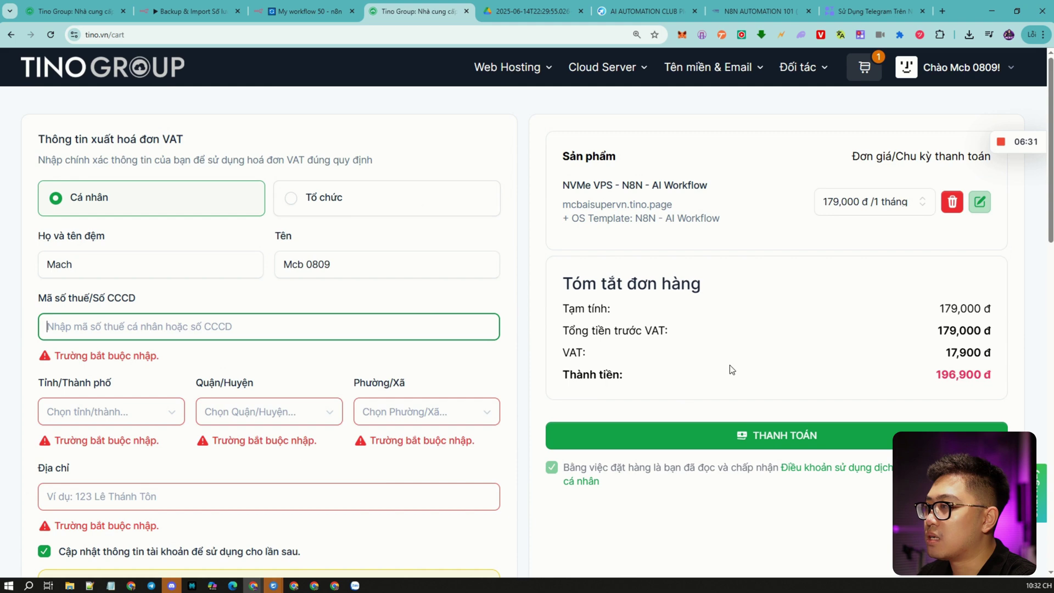
left_click(113, 267)
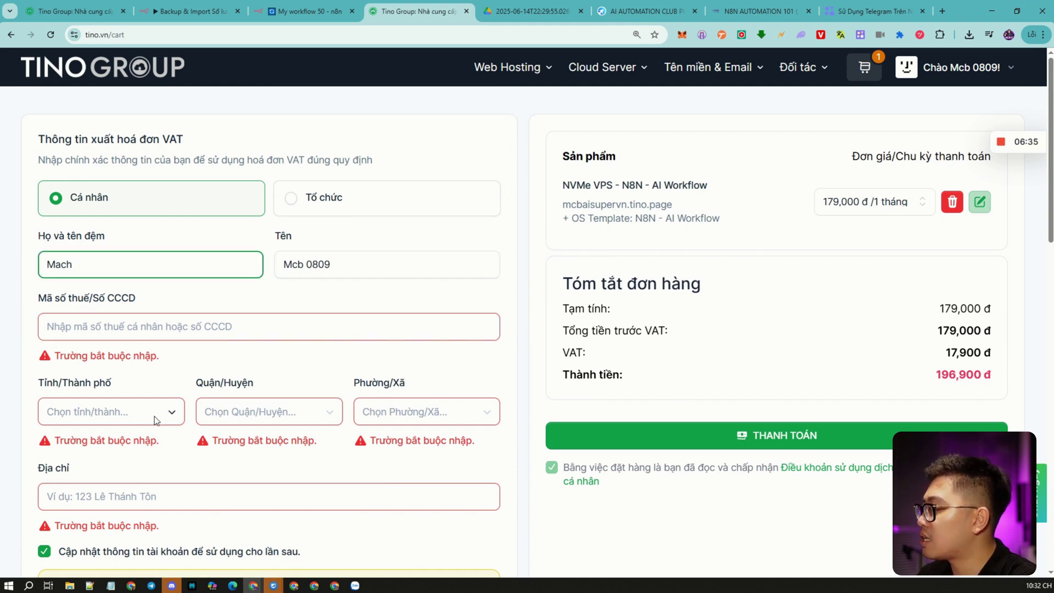
left_click(121, 318)
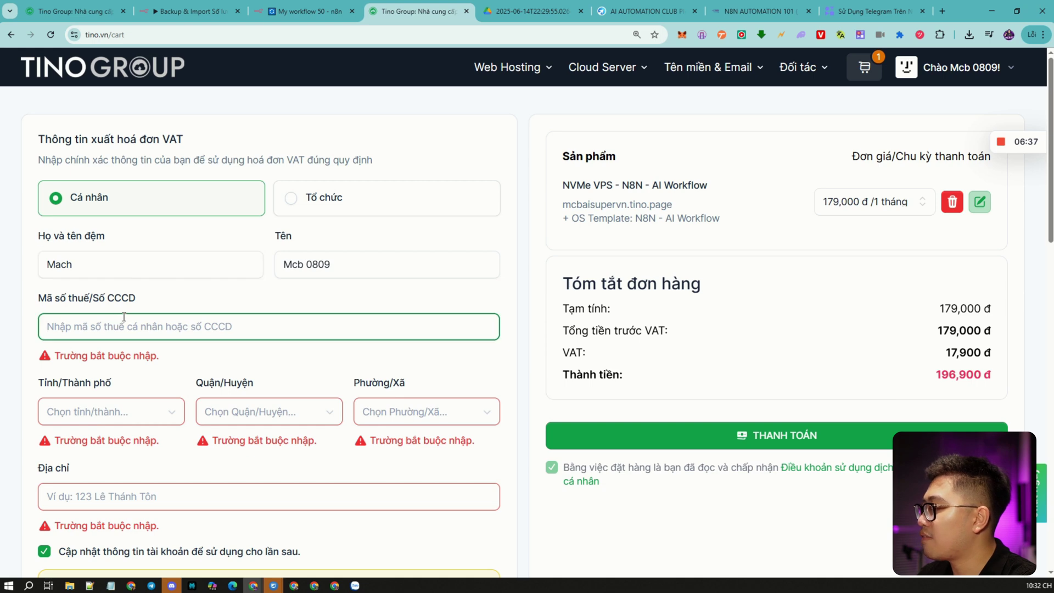
key("ctrl+minus")
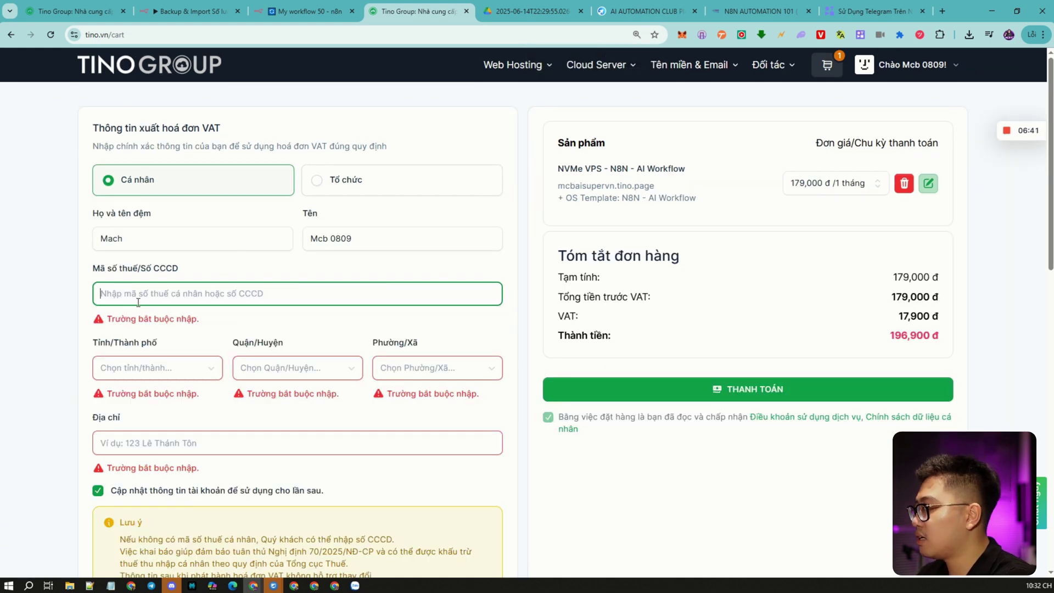
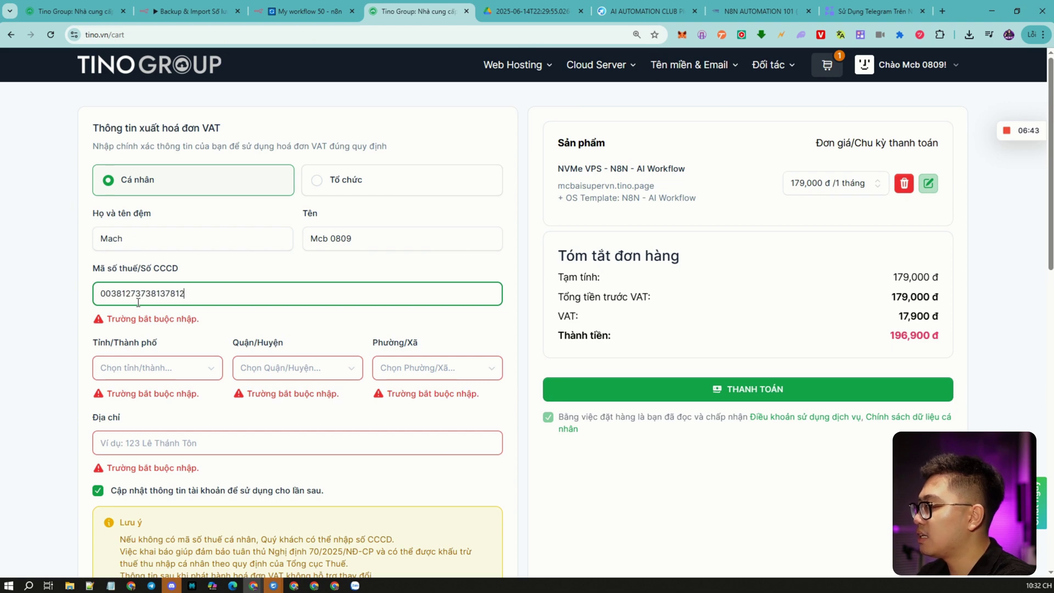
Select the province, district and ward, and begin typing the street address.
left_click(156, 365)
left_click(151, 299)
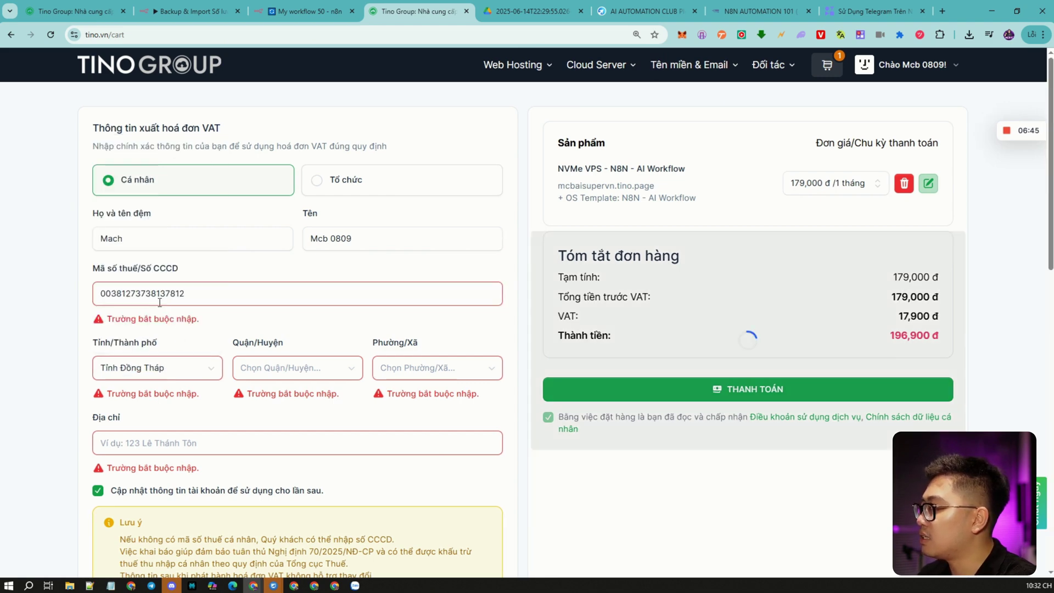
left_click(269, 368)
left_click(299, 286)
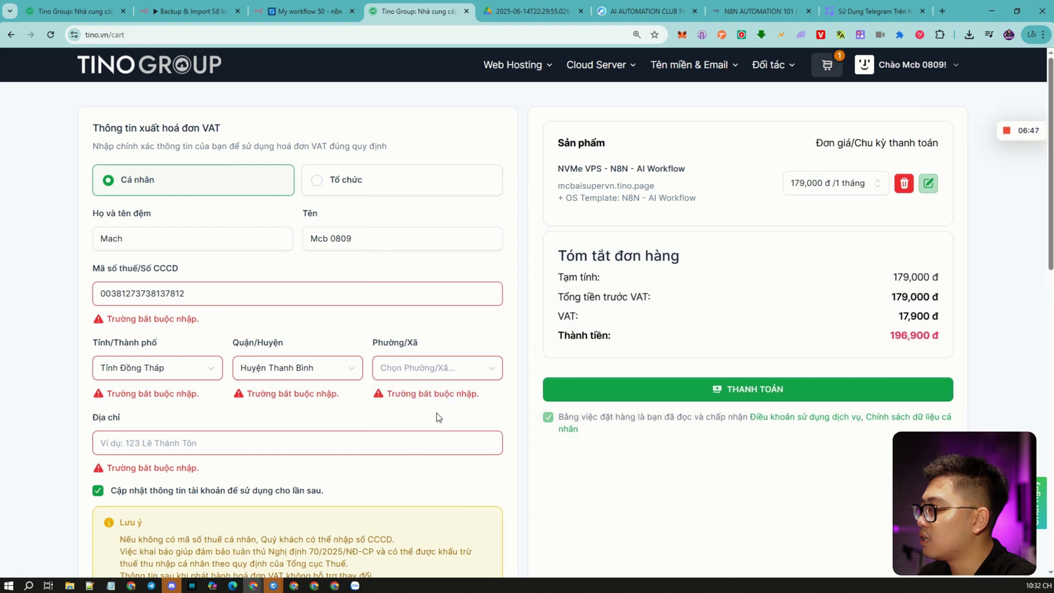
left_click(422, 373)
left_click(418, 265)
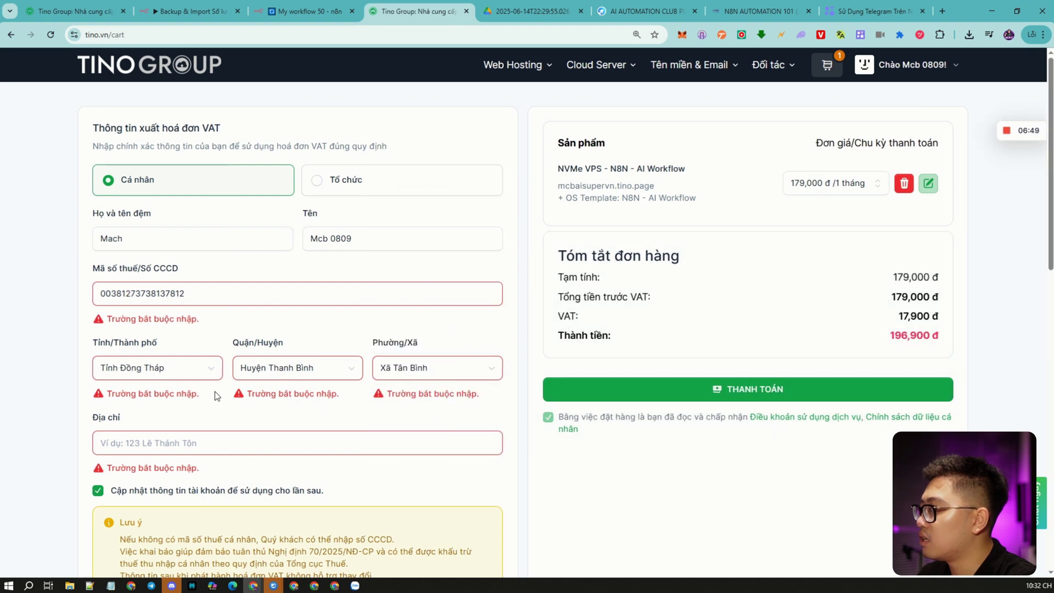
left_click(179, 444)
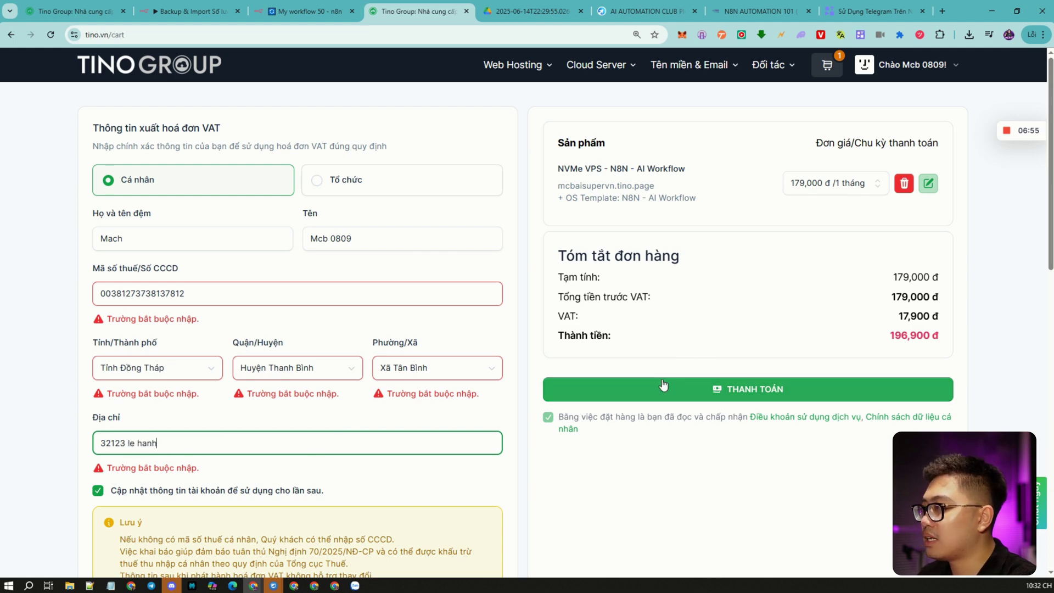
Place the VPS order and view its pending invoice in the customer area.
left_click(651, 387)
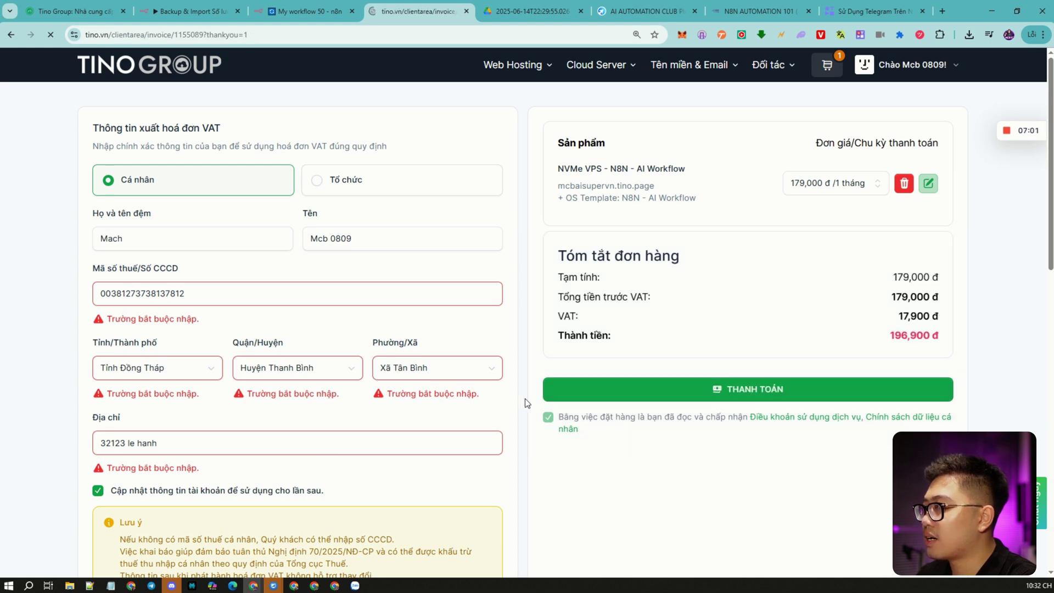
left_click(936, 67)
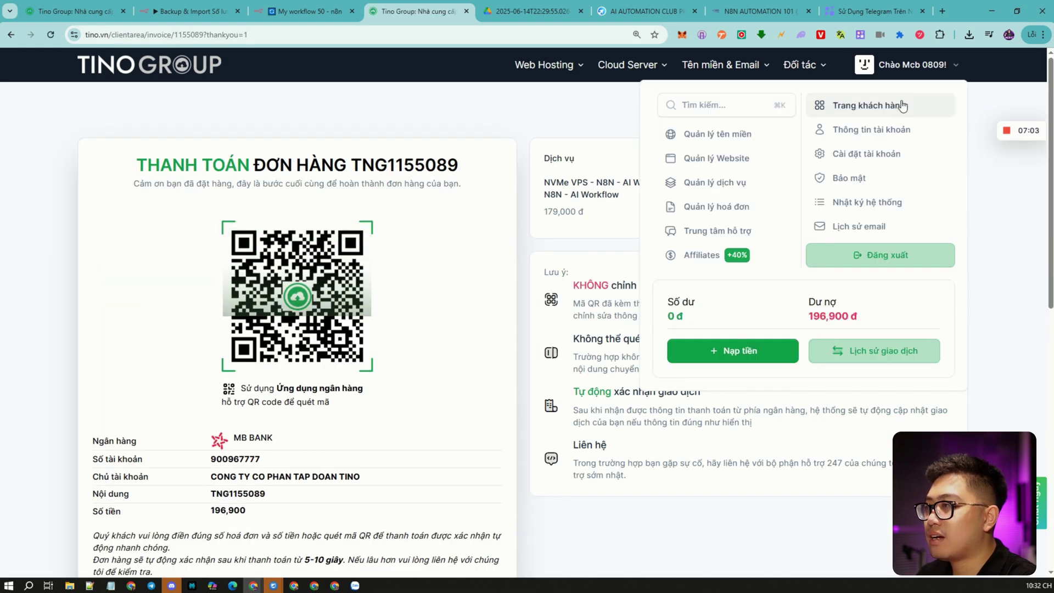
left_click(900, 105)
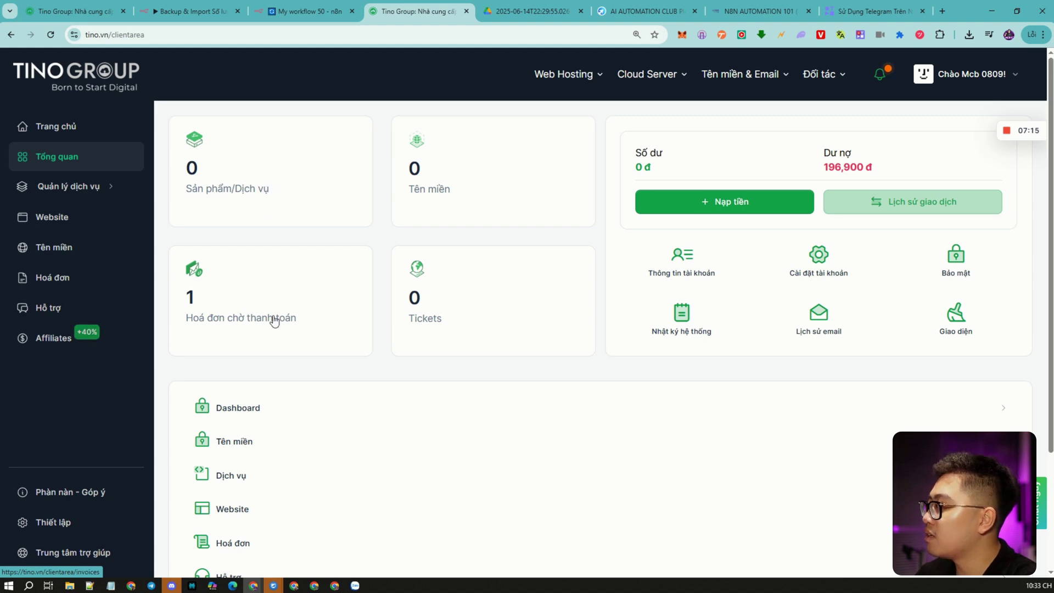
left_click(266, 291)
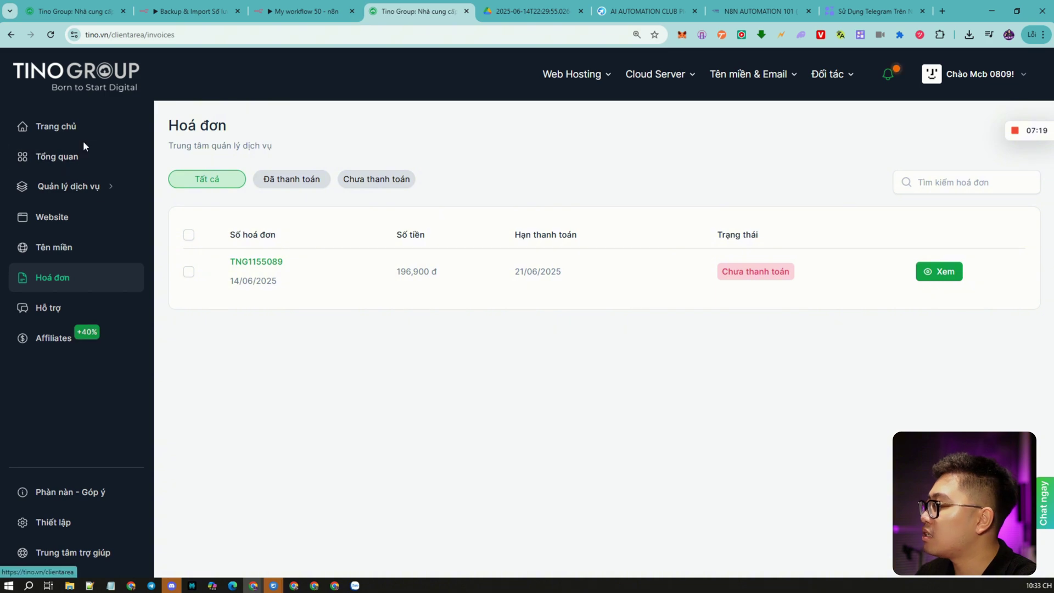
Open the N8N VPS under Quản lý dịch vụ > Tất cả and launch its n8n host in a new tab.
left_click(85, 185)
left_click(90, 223)
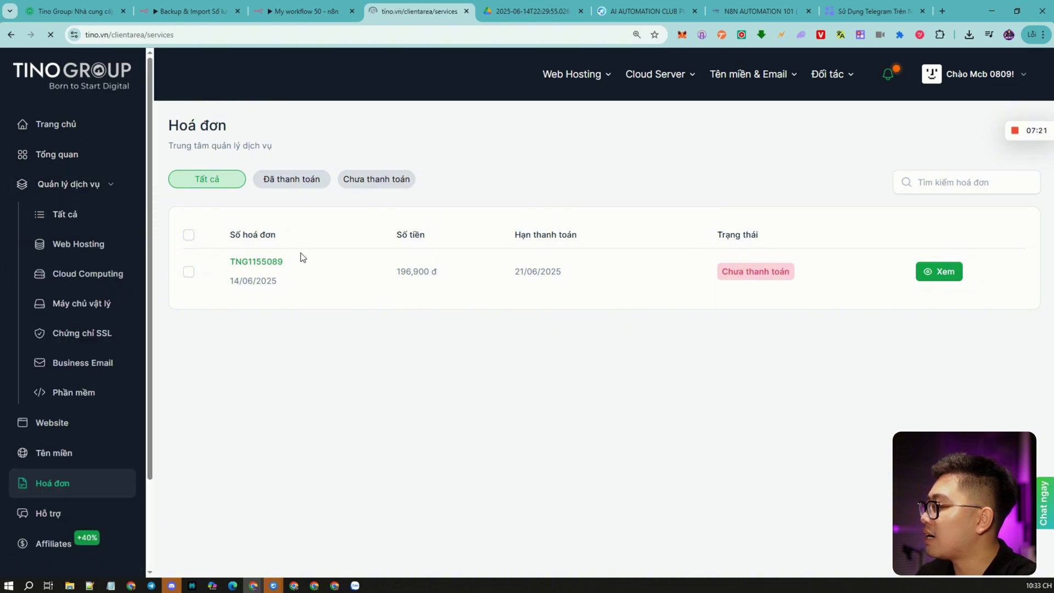
left_click(209, 267)
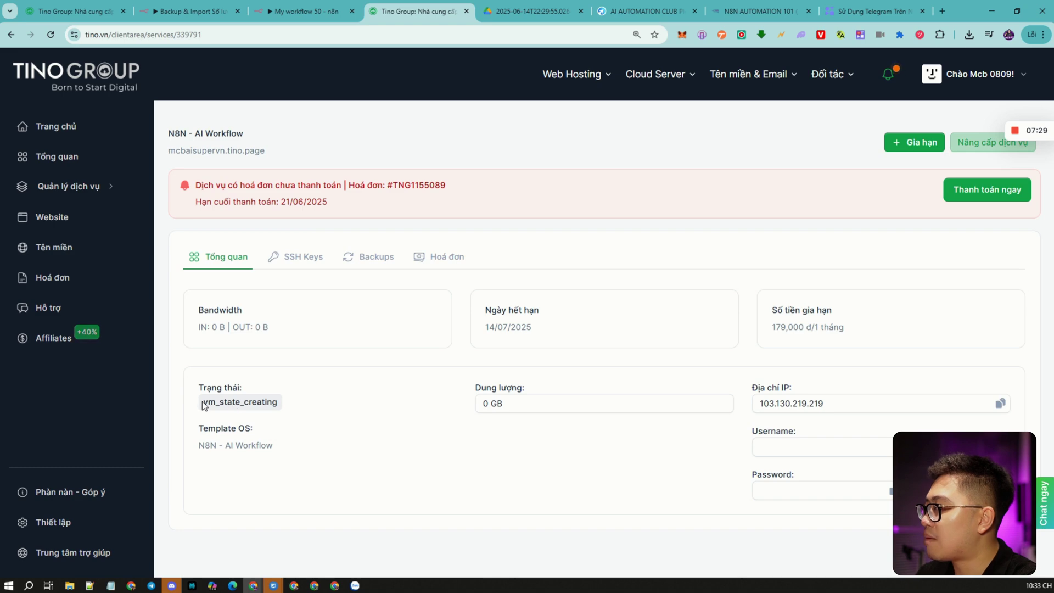
left_click_drag(202, 404, 281, 414)
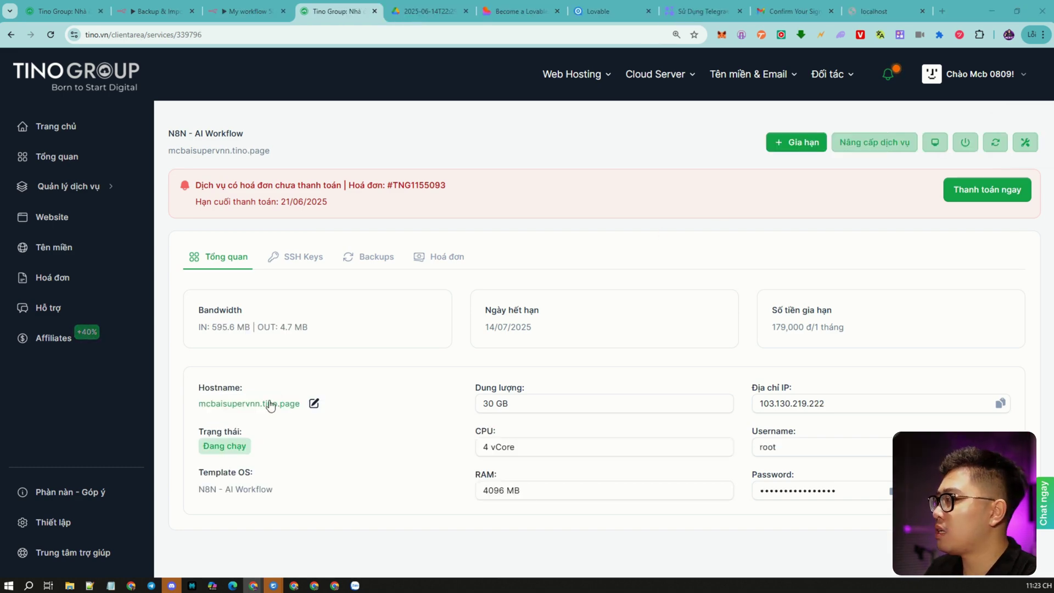
right_click(263, 405)
left_click(296, 420)
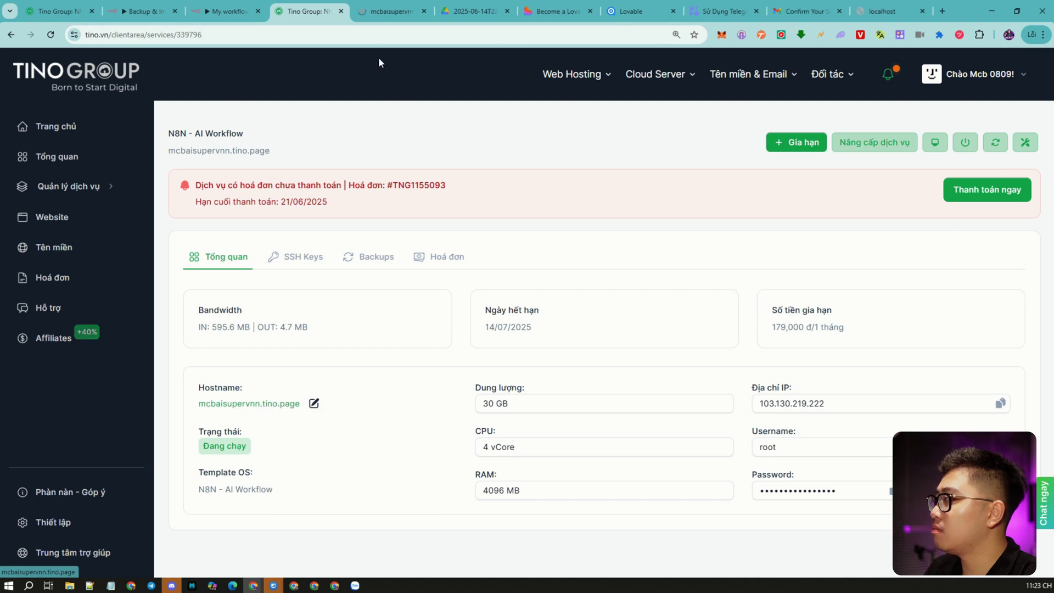
Fill in the owner's e-mail, first and last name and password, opt in to updates, and submit.
left_click(381, 16)
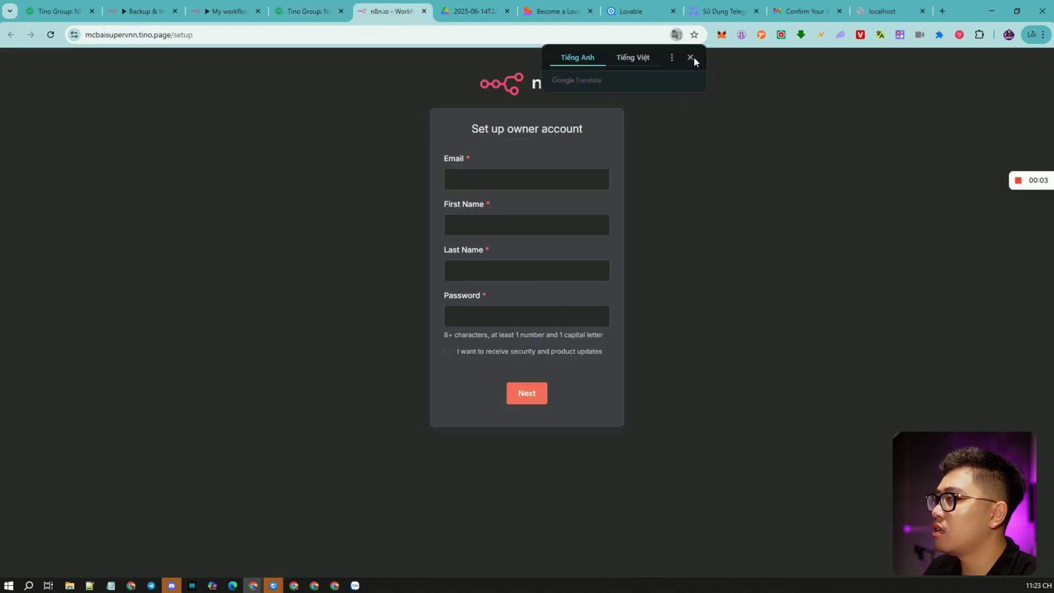
left_click(688, 57)
left_click(478, 182)
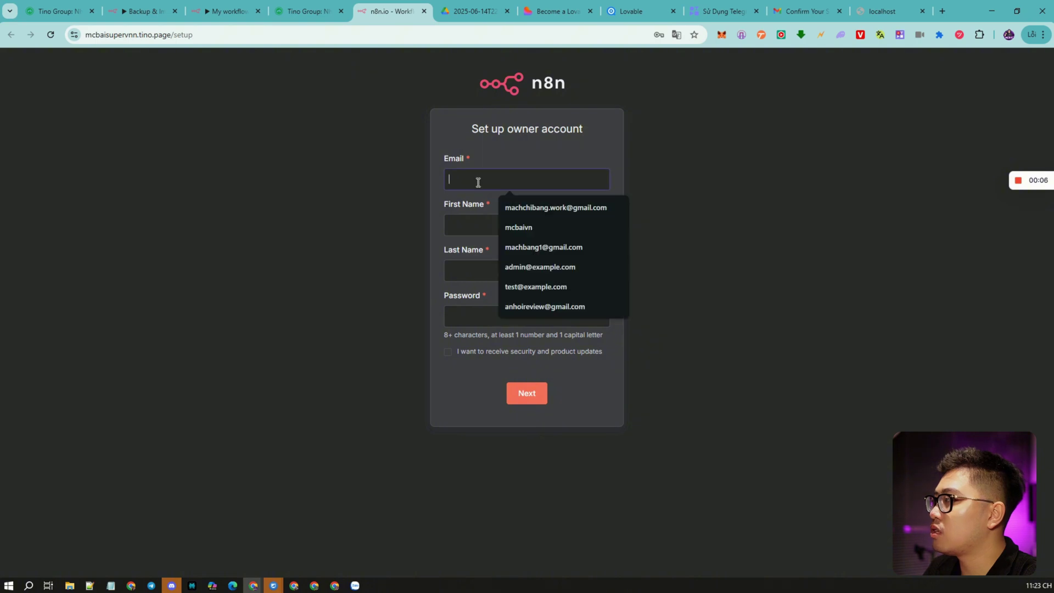
left_click(527, 208)
left_click(483, 225)
left_click(524, 253)
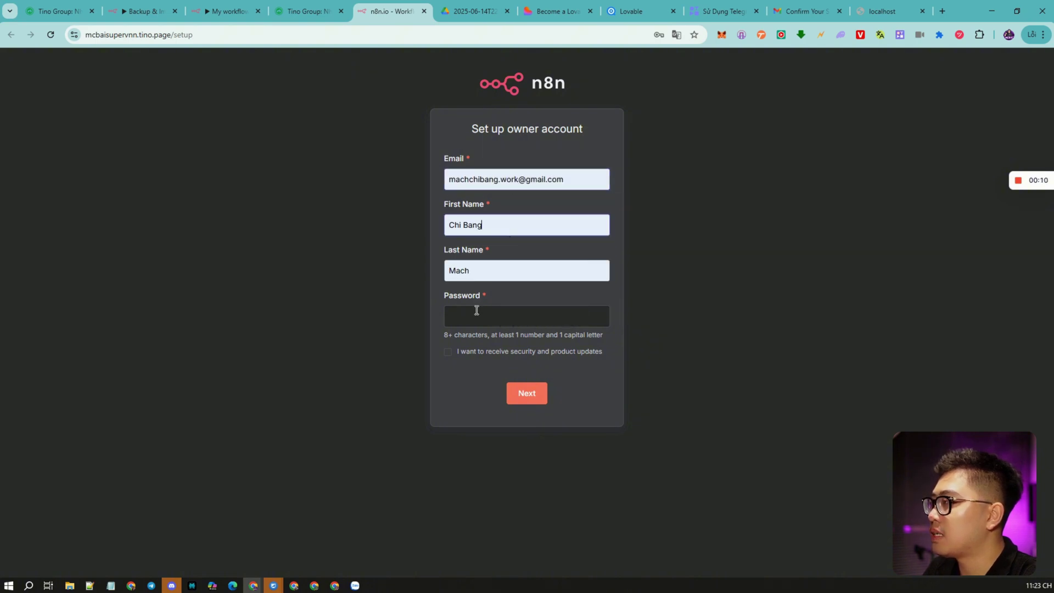
left_click(476, 311)
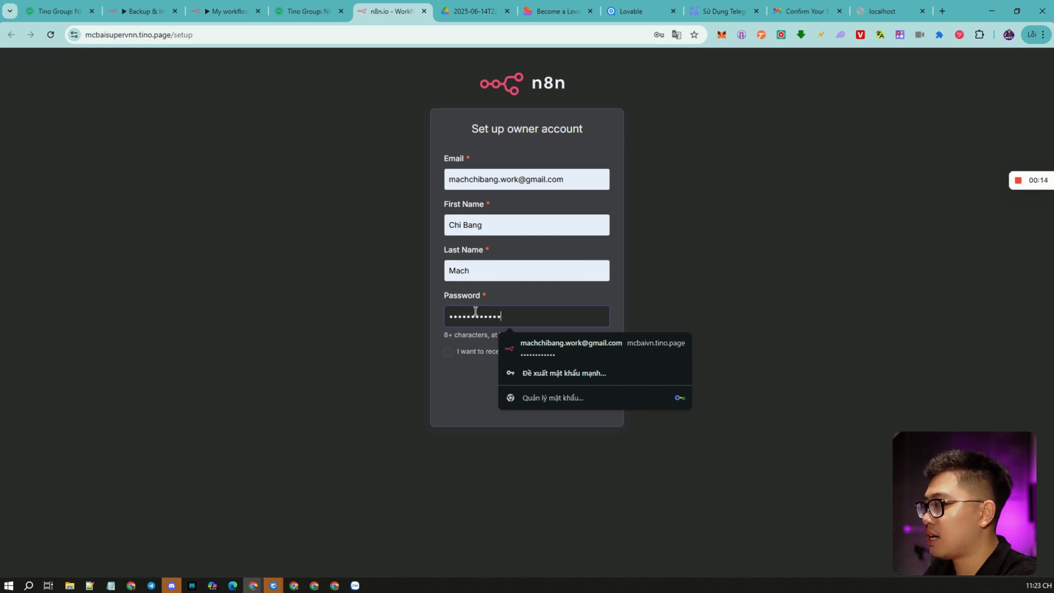
left_click(447, 353)
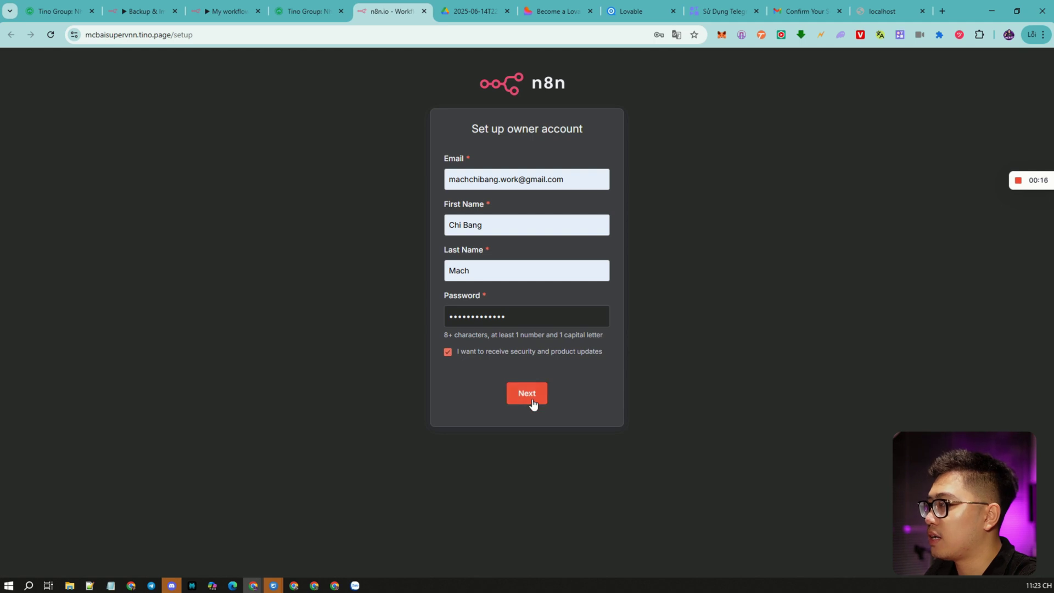
left_click(530, 403)
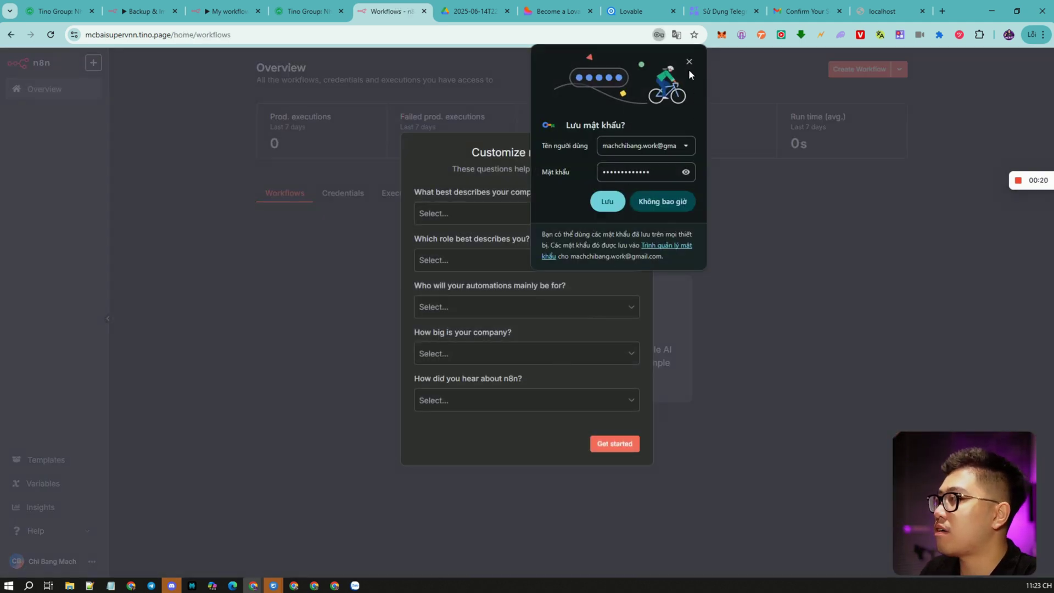
Answer onboarding with Ecommerce, Customer support, Myself, 20-99 people and Google, then skip the license offer.
left_click(688, 62)
left_click(489, 219)
left_click(475, 253)
left_click(472, 259)
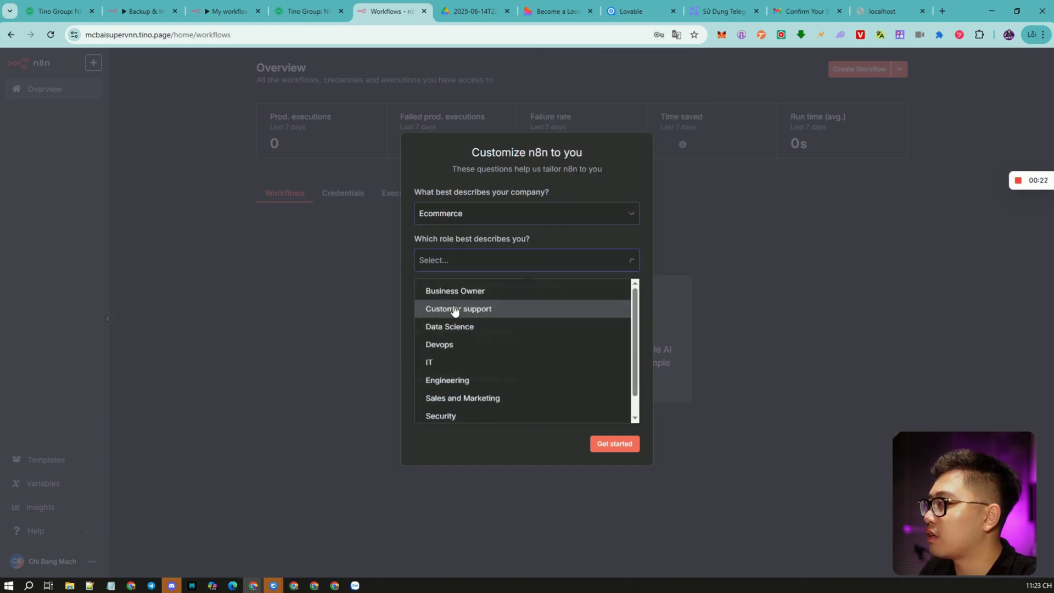
left_click(454, 311)
left_click(463, 308)
left_click(461, 330)
left_click(459, 357)
left_click(462, 394)
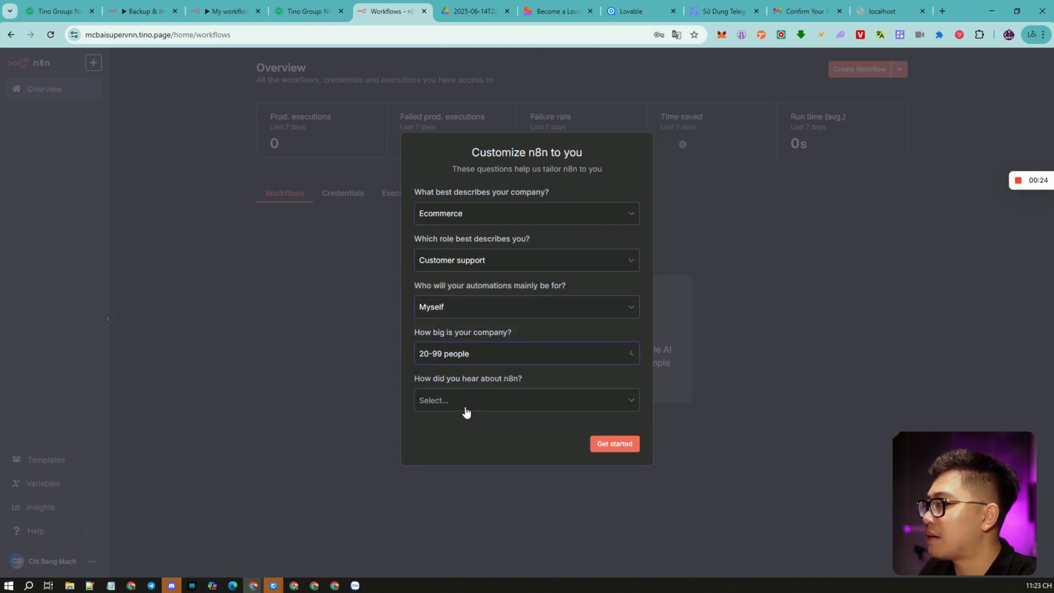
left_click(465, 405)
left_click(483, 430)
left_click(603, 444)
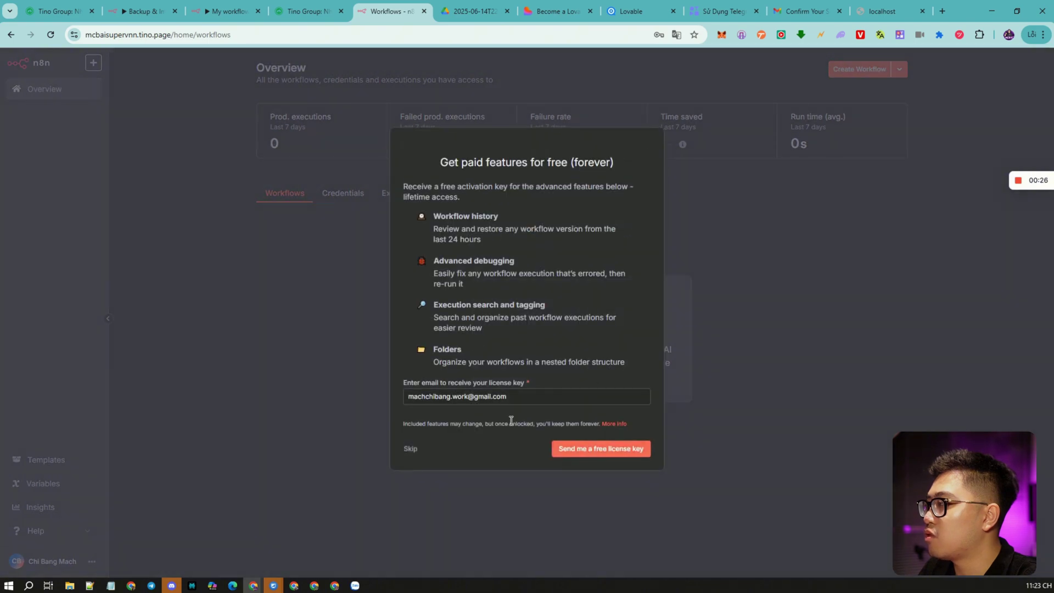
left_click(588, 456)
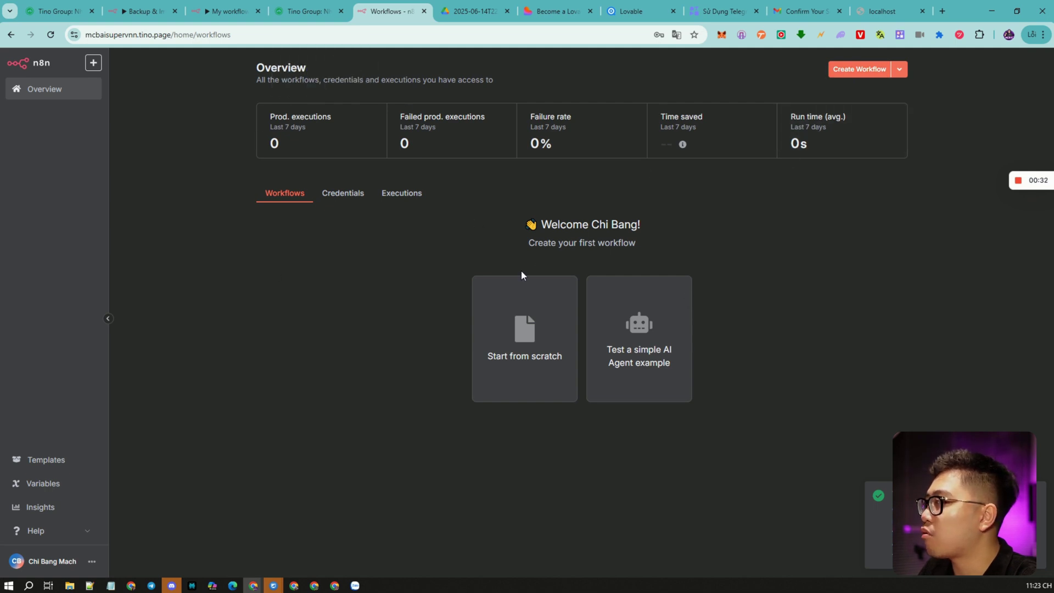
Paste the import form workflow, selected from the Backup & Import workflow, into a new empty workflow.
left_click(859, 70)
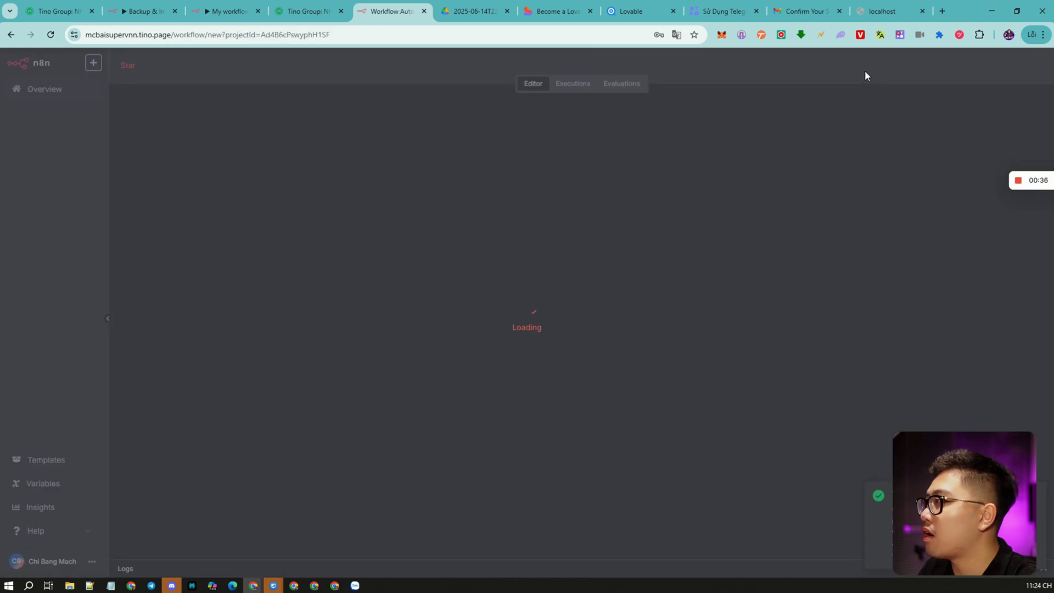
left_click(130, 11)
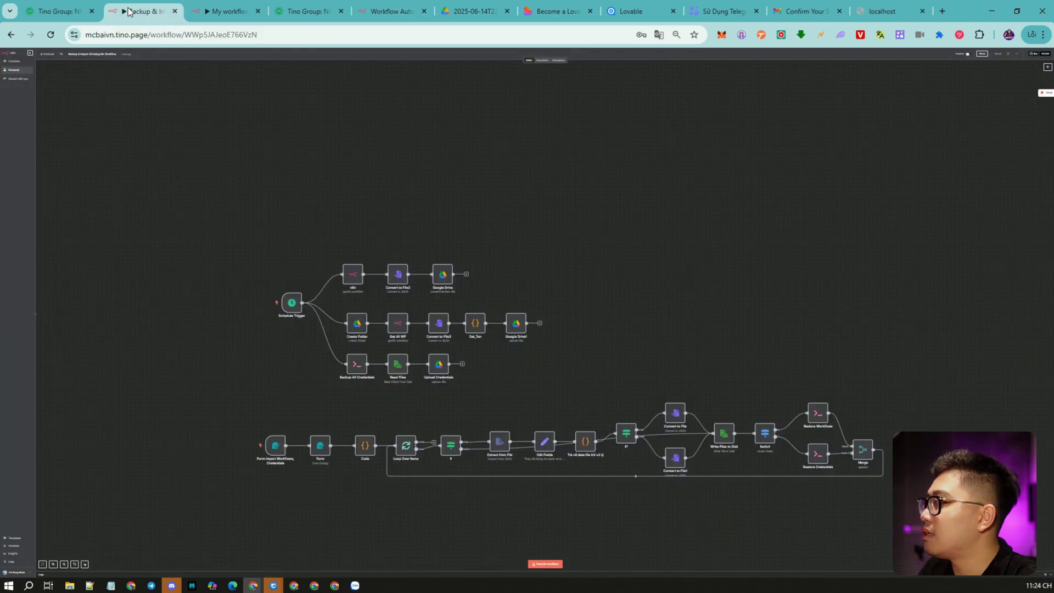
left_click_drag(225, 378, 986, 532)
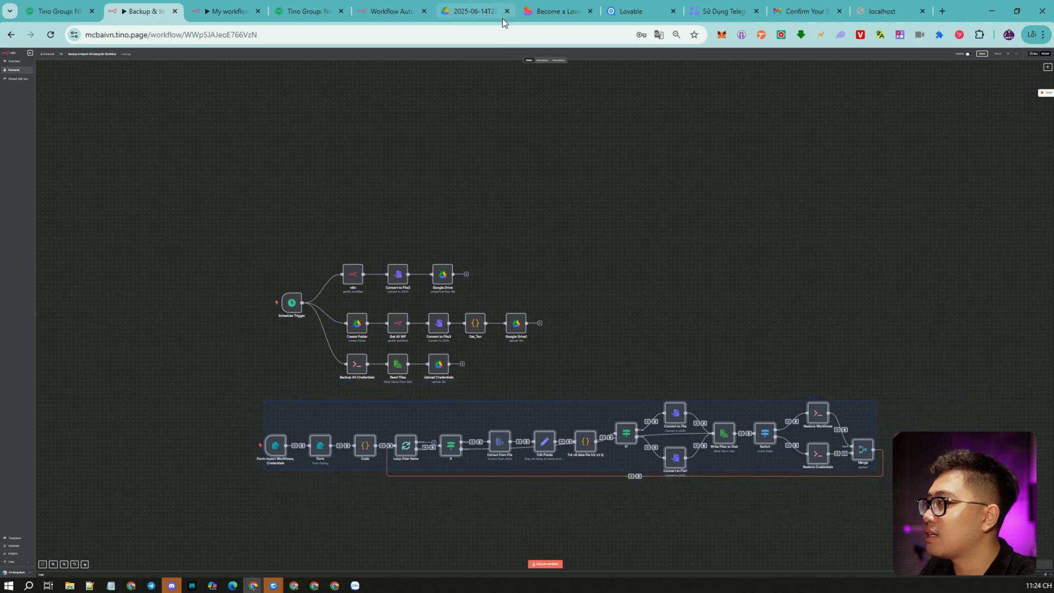
left_click(387, 13)
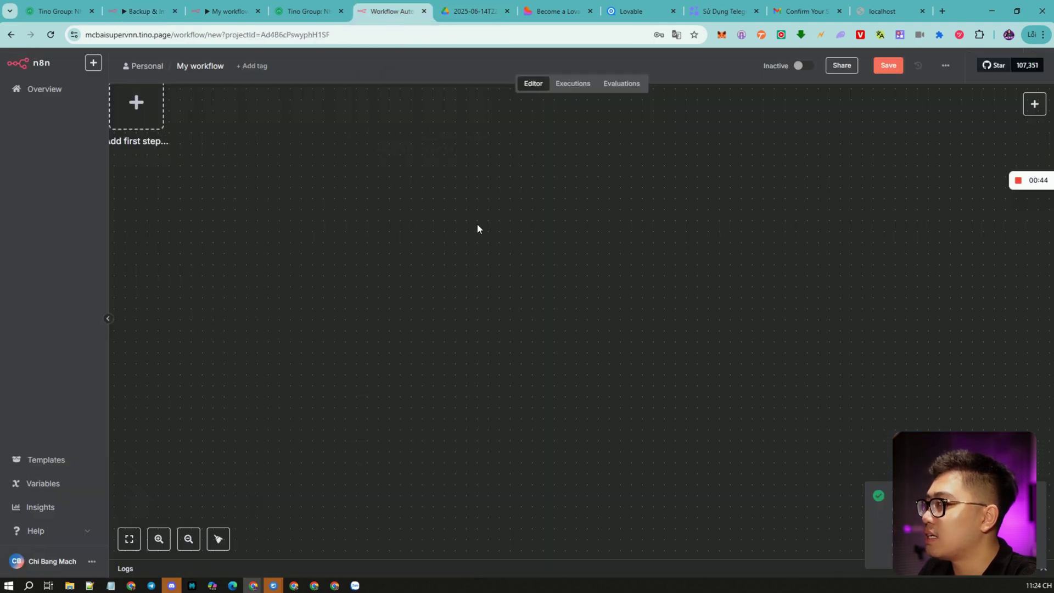
key("ctrl+v")
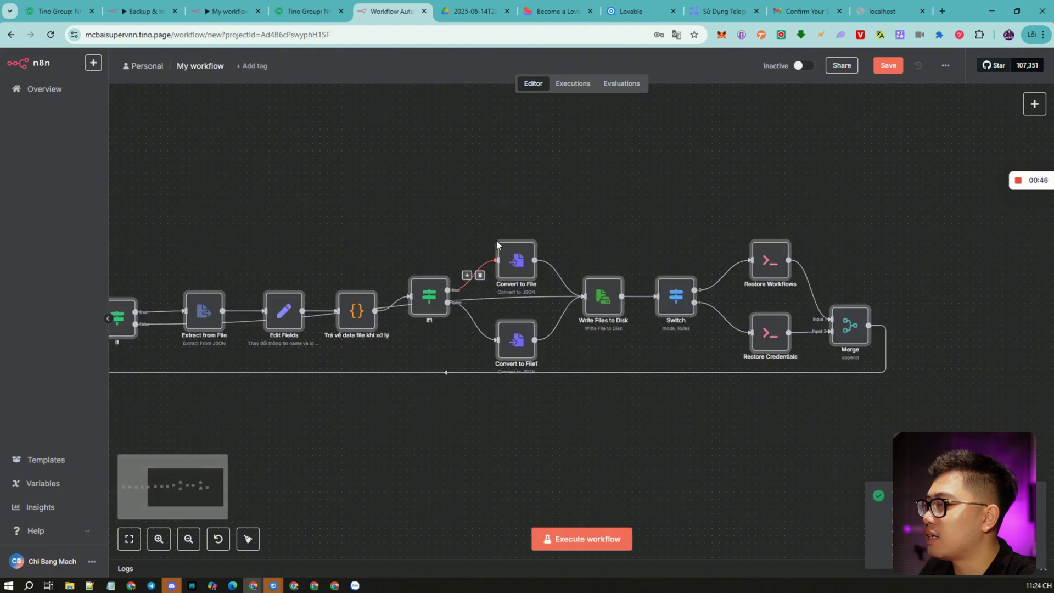
scroll(565, 195, "down", 5)
scroll(470, 209, "up", 3)
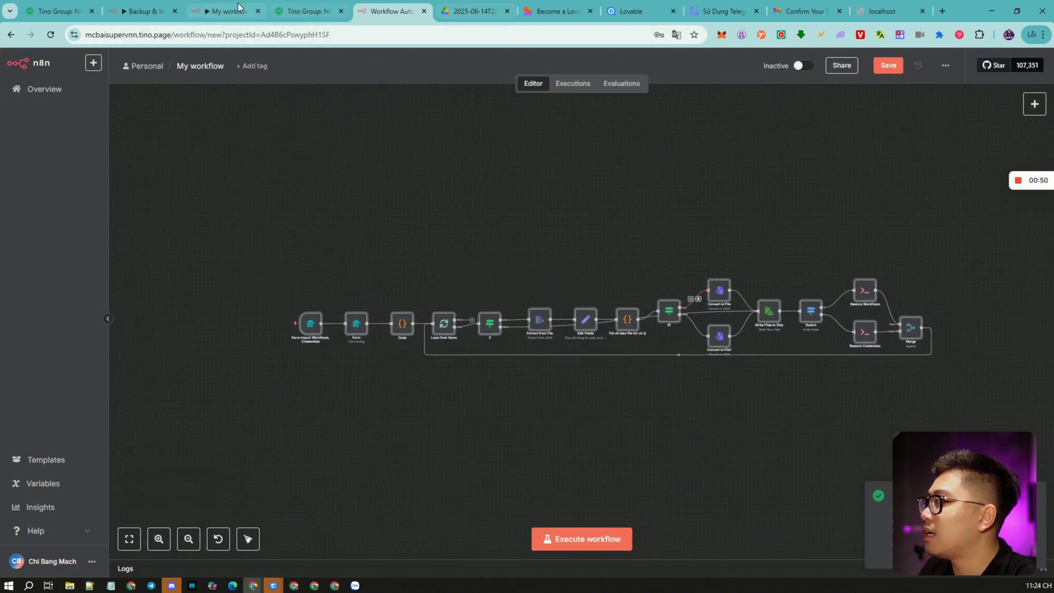
left_click(225, 17)
scroll(801, 347, "up", 1)
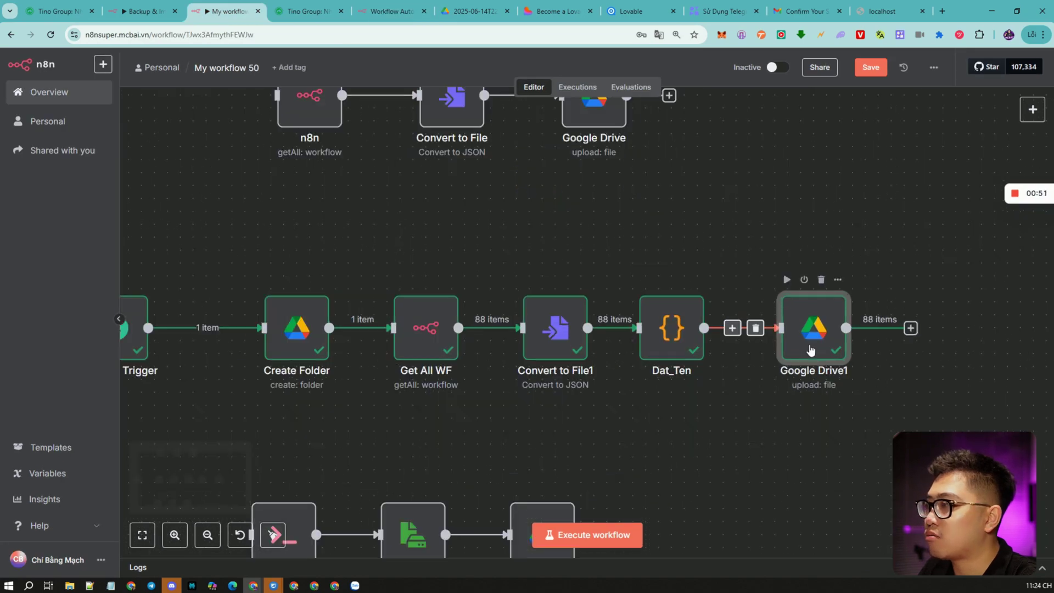
Review the timestamped Drive backup folder, then return to the backup workflow.
left_click(477, 12)
scroll(553, 301, "down", 15)
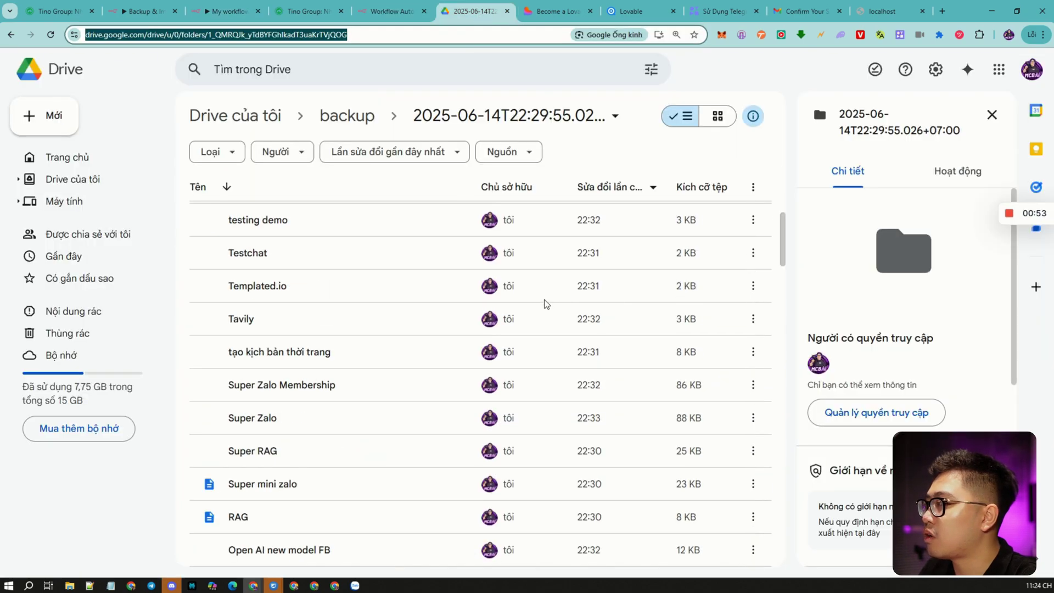
scroll(553, 311, "down", 15)
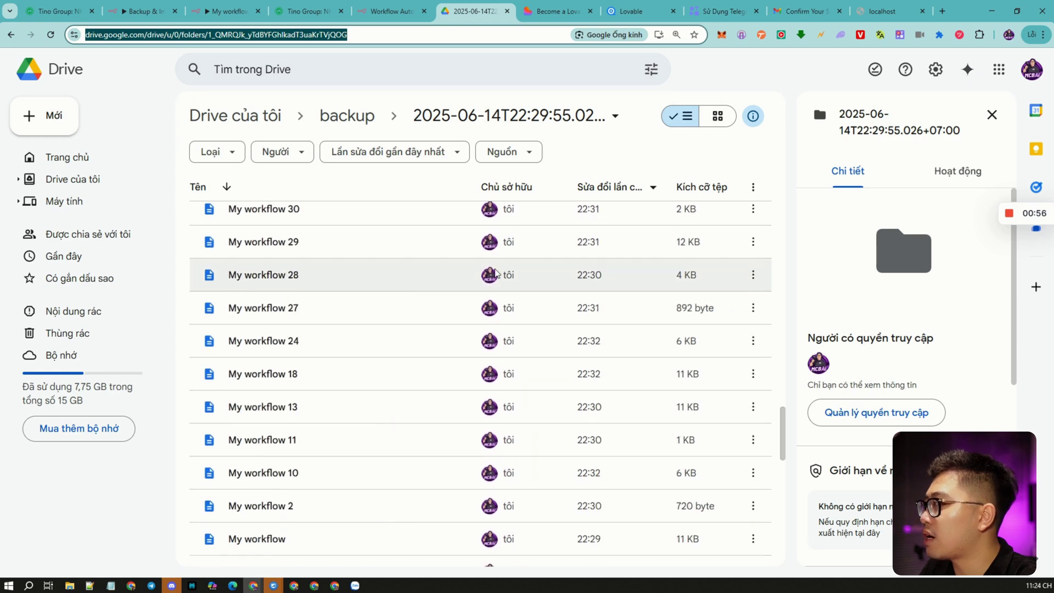
left_click(142, 14)
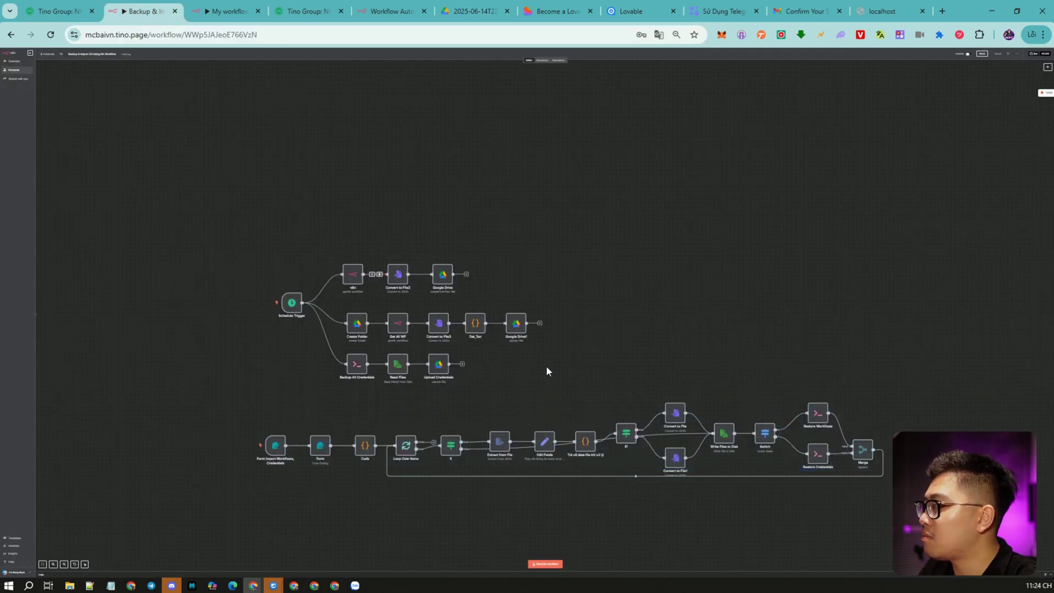
key("ctrl+Tab")
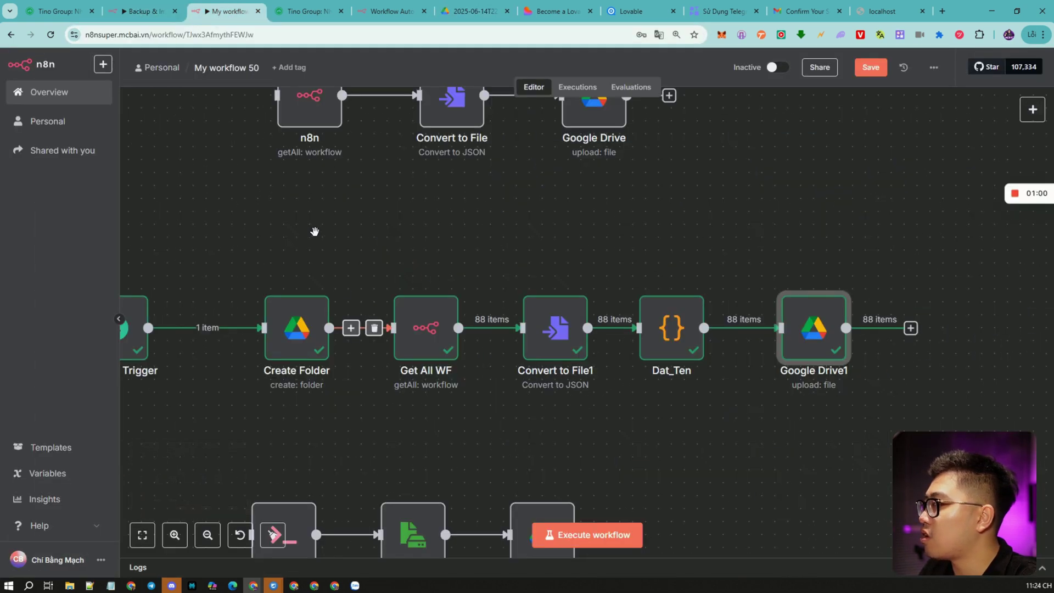
scroll(315, 228, "down", 10)
scroll(510, 296, "up", 5)
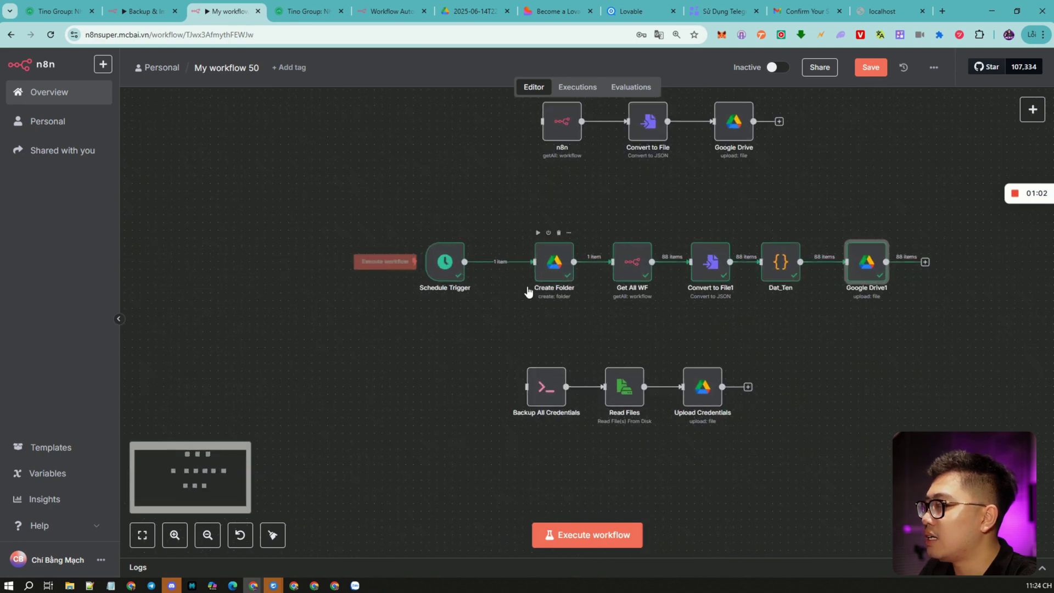
Connect Schedule Trigger to Backup All Credentials and execute the whole workflow.
left_click_drag(504, 244, 540, 418)
left_click(586, 541)
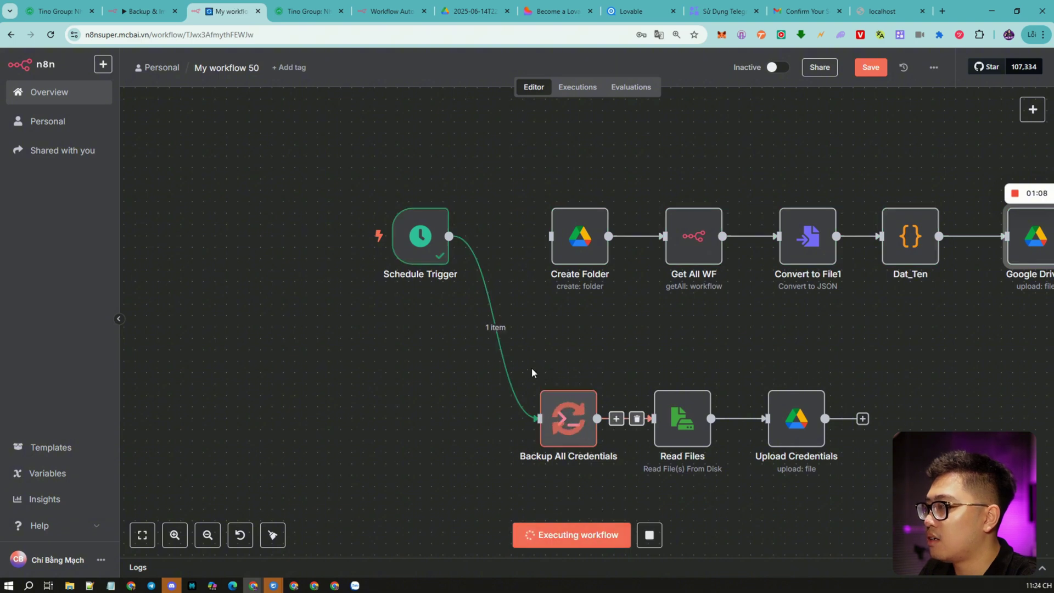
scroll(655, 258, "down", 3)
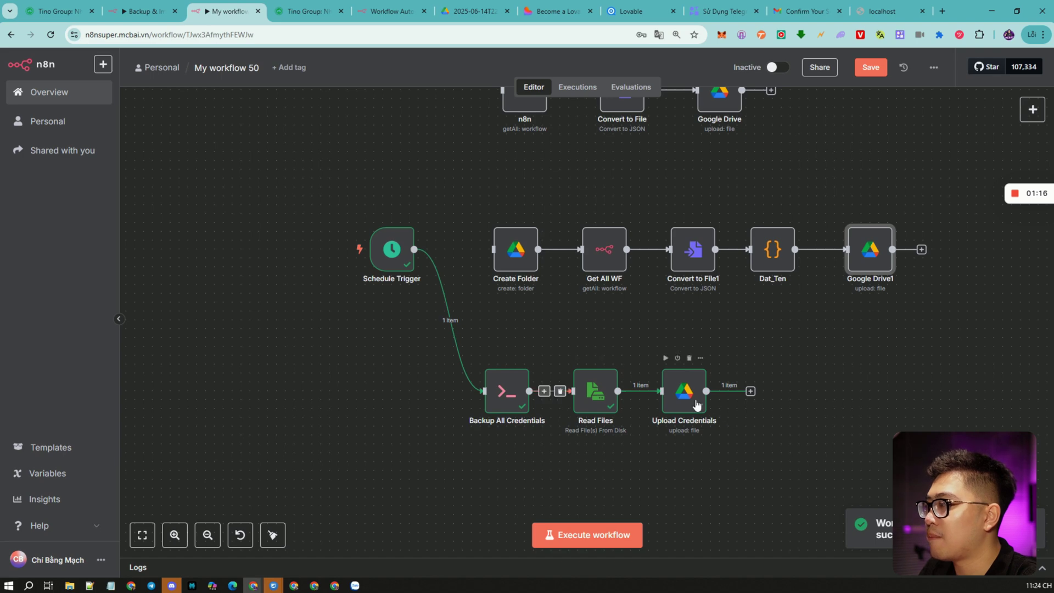
left_click(467, 12)
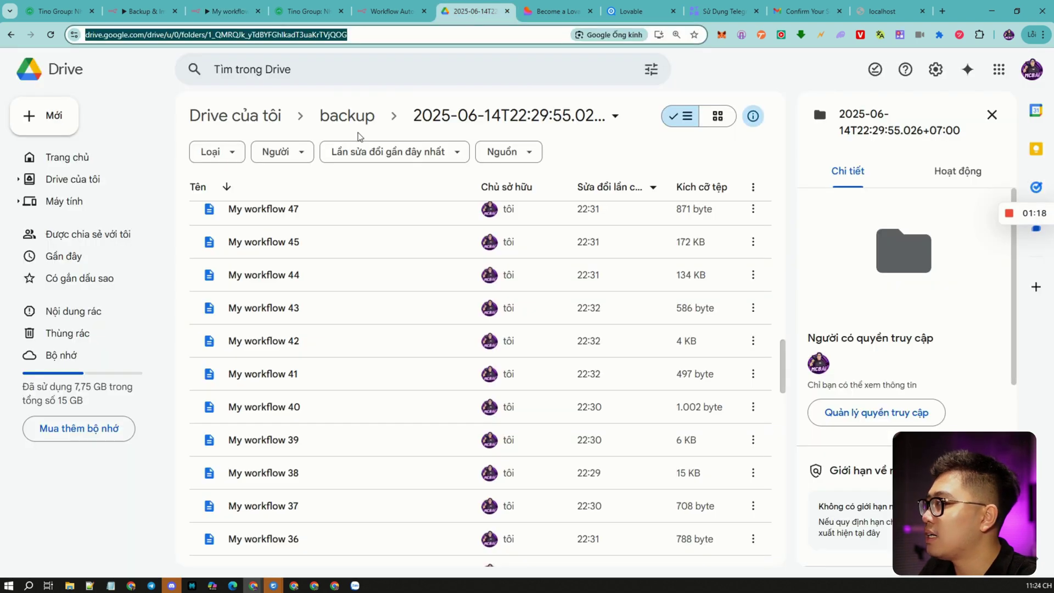
Check the 2025-06-14T22:29:55 backup subfolder, copy the backup folder's URL, and return to n8n.
left_click(351, 116)
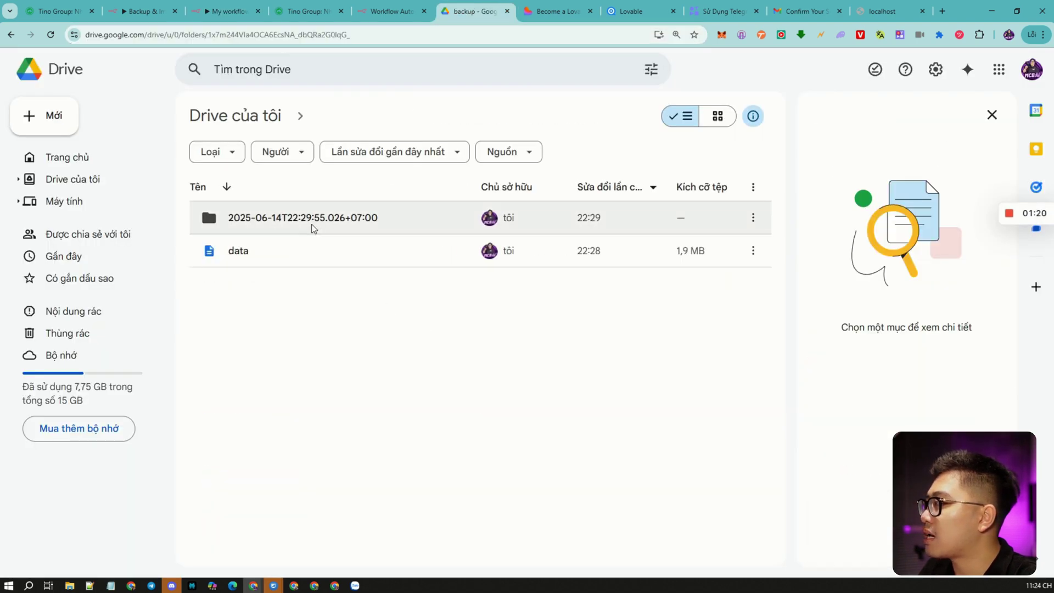
double_click(312, 228)
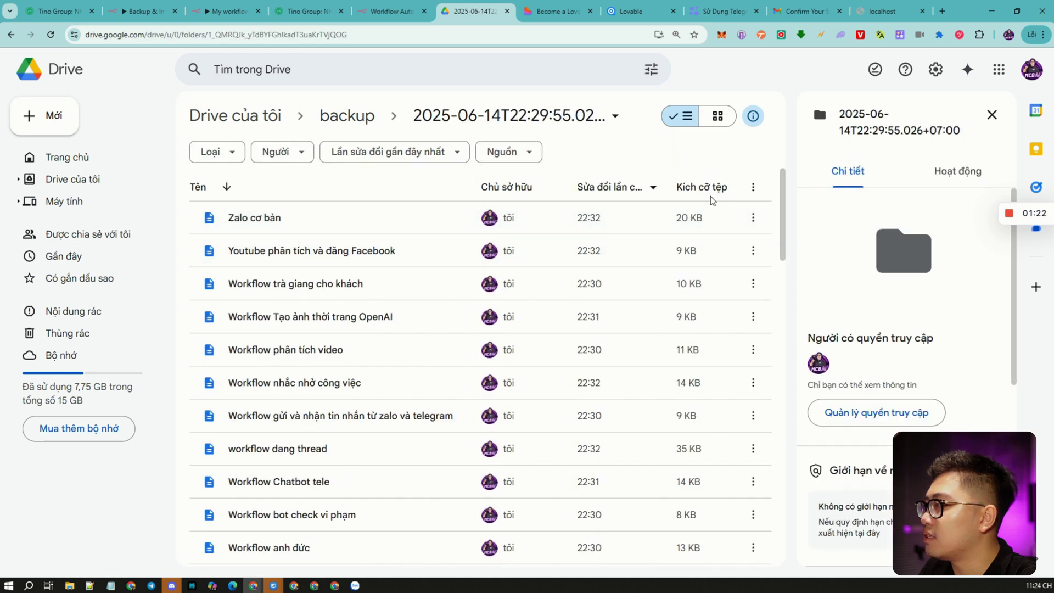
left_click(346, 116)
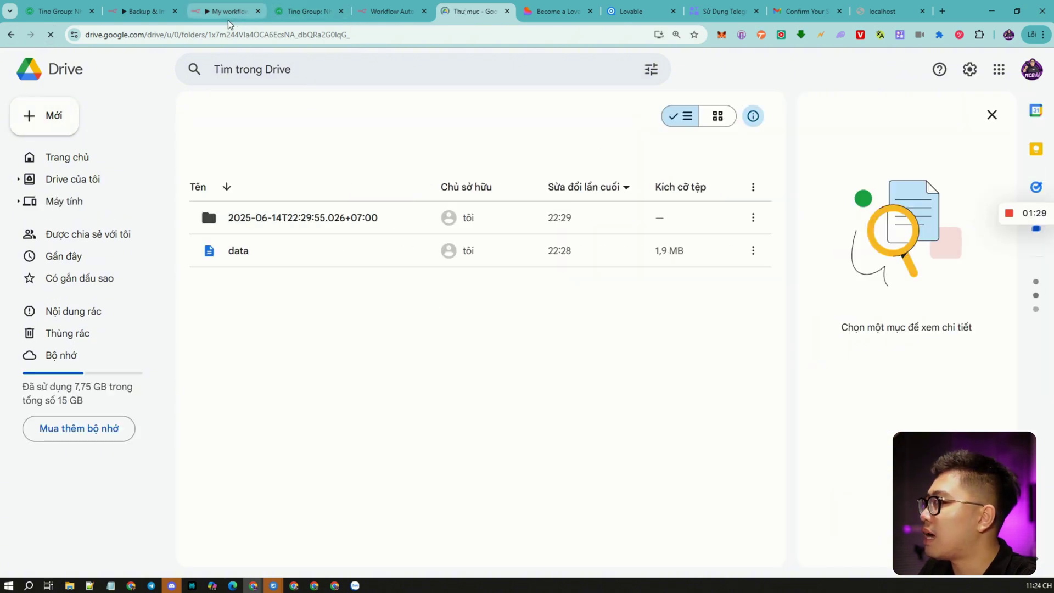
left_click(375, 35)
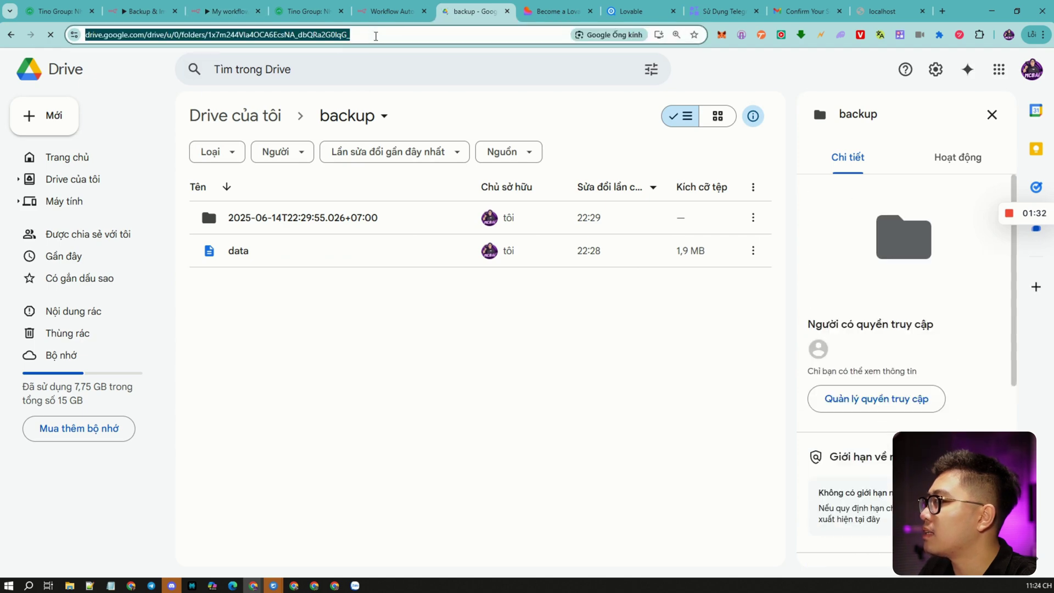
left_click(227, 11)
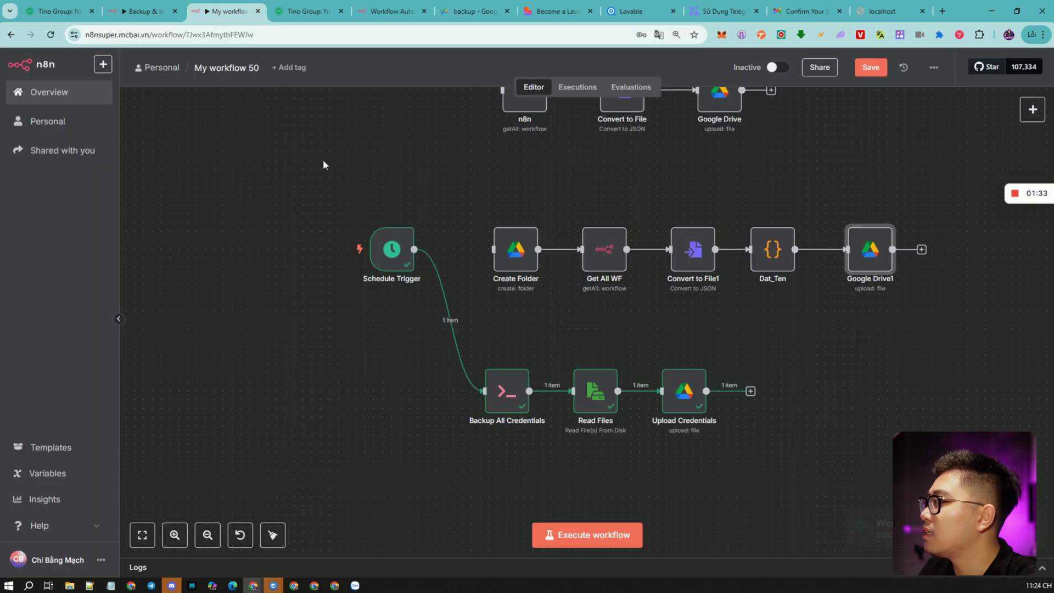
Check the Upload Credentials node's current Parent Folder link by opening it in Drive.
double_click(663, 376)
left_click(633, 411)
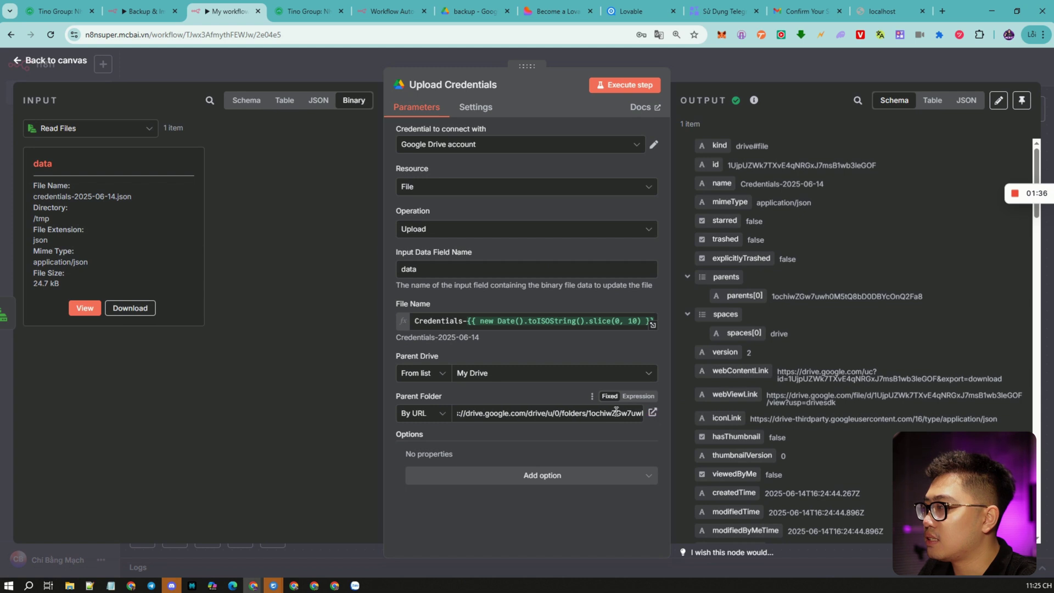
left_click(652, 411)
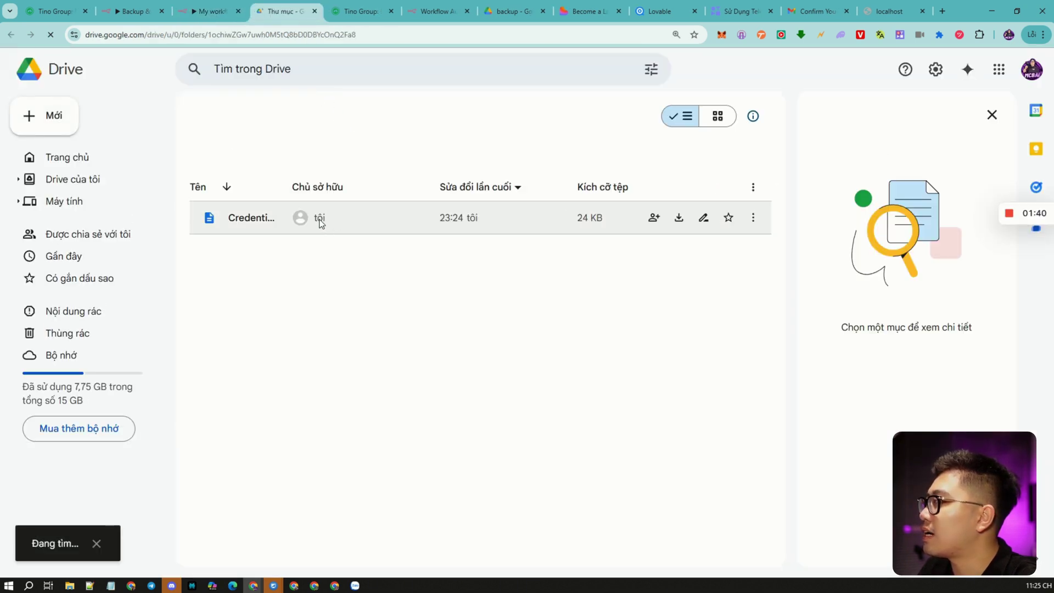
left_click(201, 13)
Paste the backup folder link as Parent Folder, rerun the step, and view the Drive trash.
triple_click(513, 411)
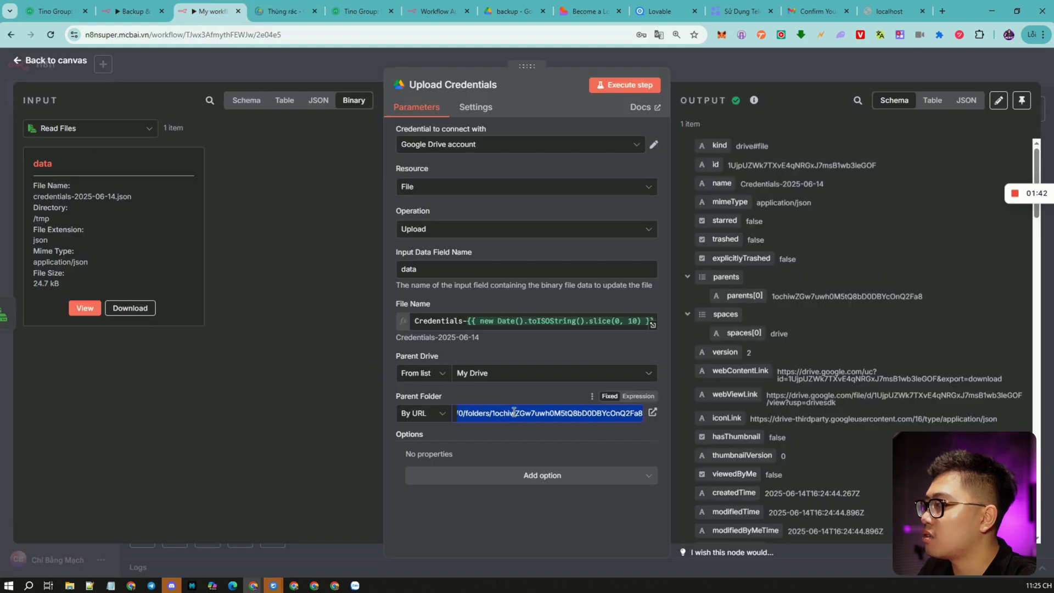
key("ctrl+v")
left_click(631, 88)
left_click(704, 77)
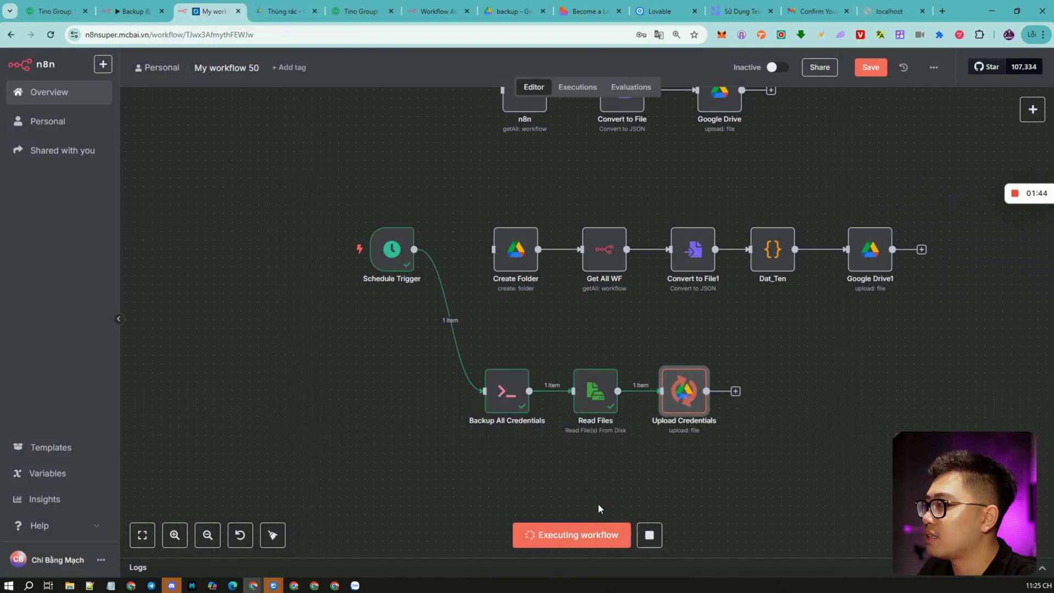
left_click(288, 16)
Try opening the trashed credential folder, then dismiss the restore warning.
left_click(613, 354)
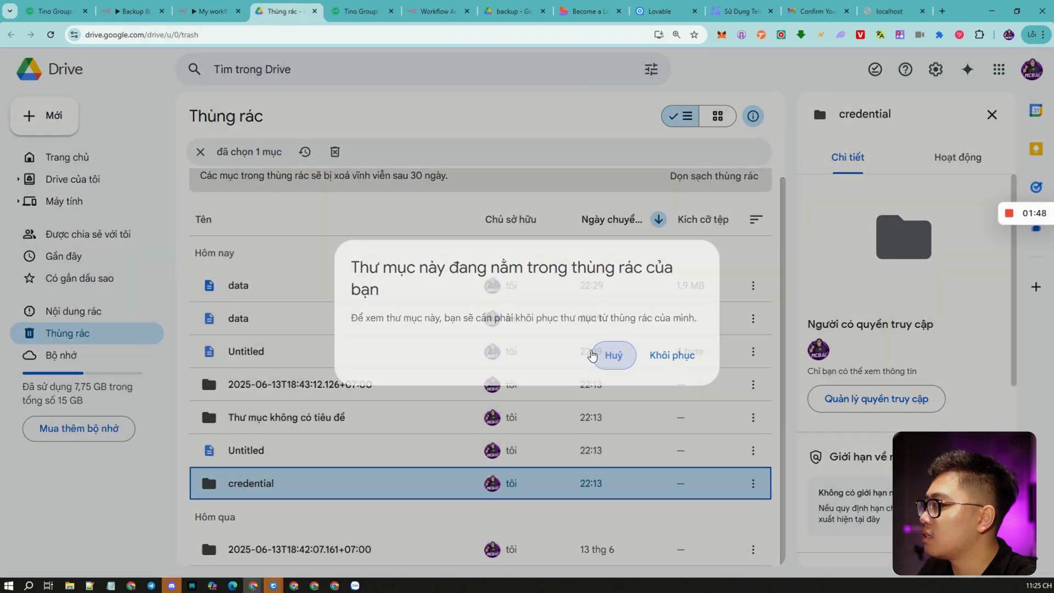
double_click(275, 486)
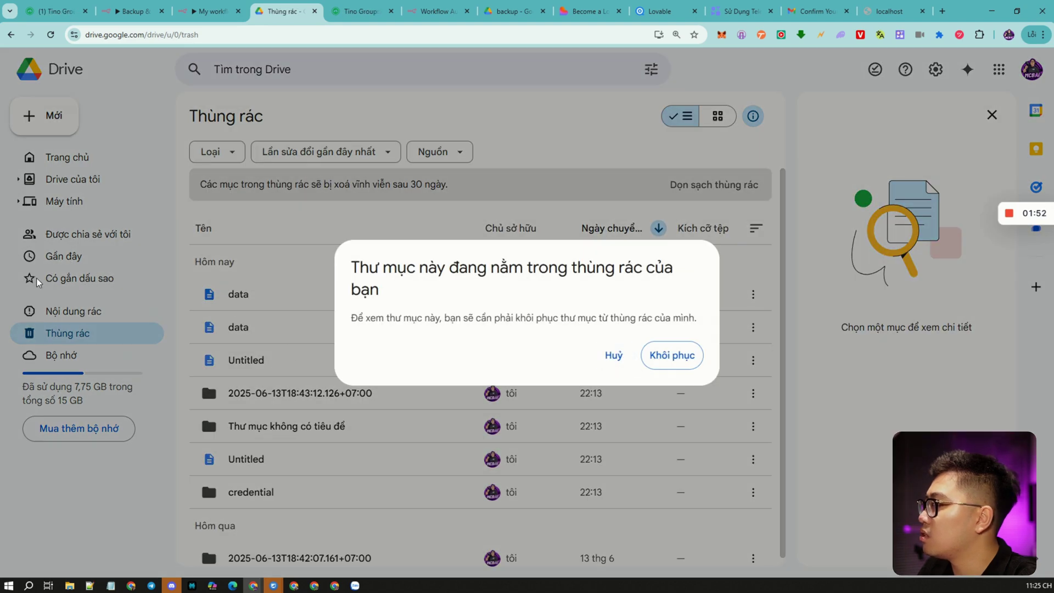
left_click(612, 355)
Search Drive for 'bac' and check the backup folder's 2025-06-14T22:29:55 subfolder.
left_click(320, 70)
type("bac")
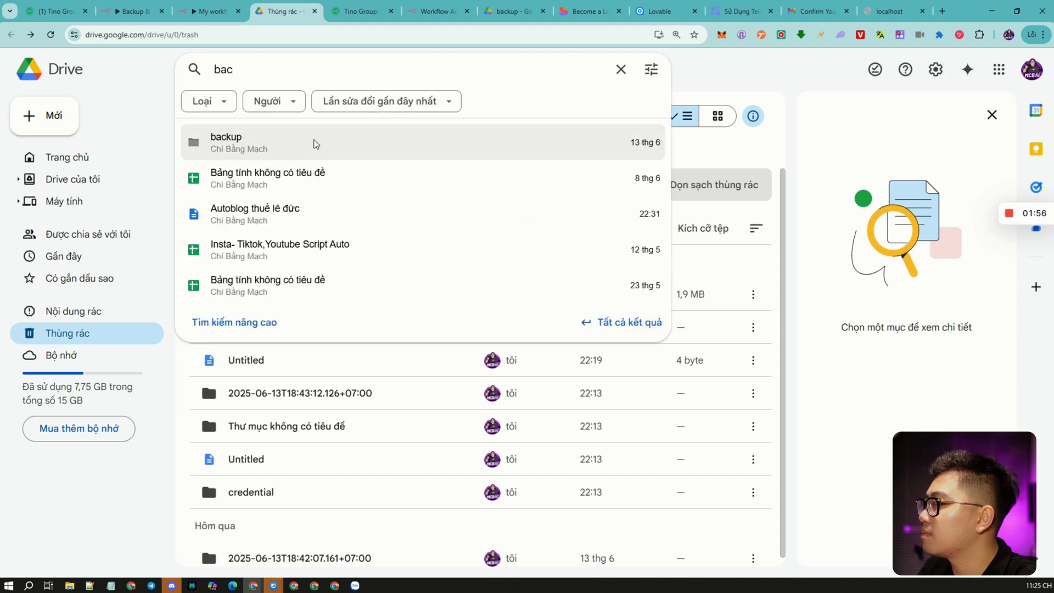
left_click(301, 145)
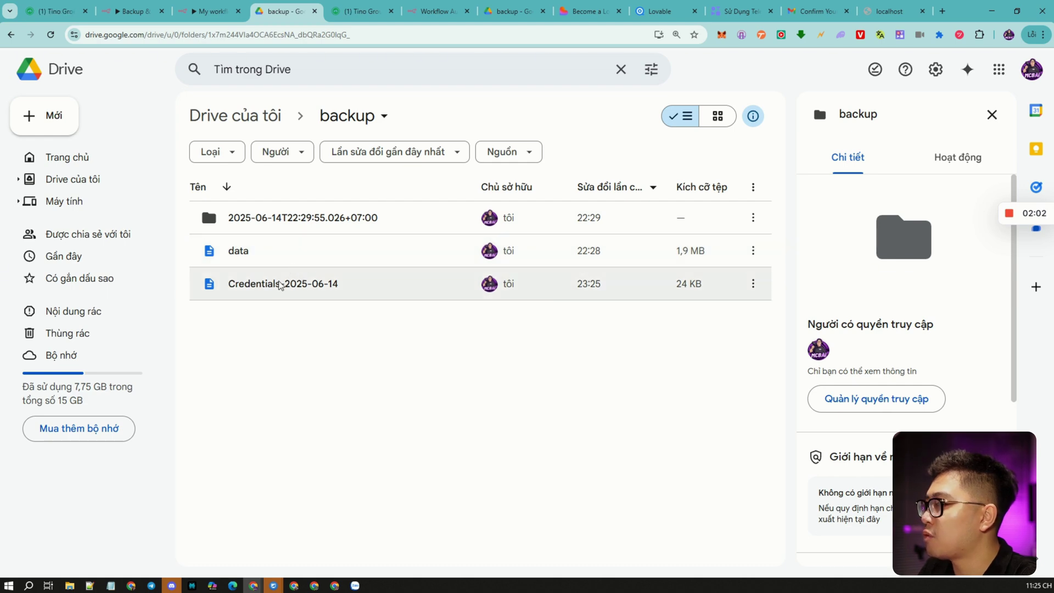
double_click(238, 219)
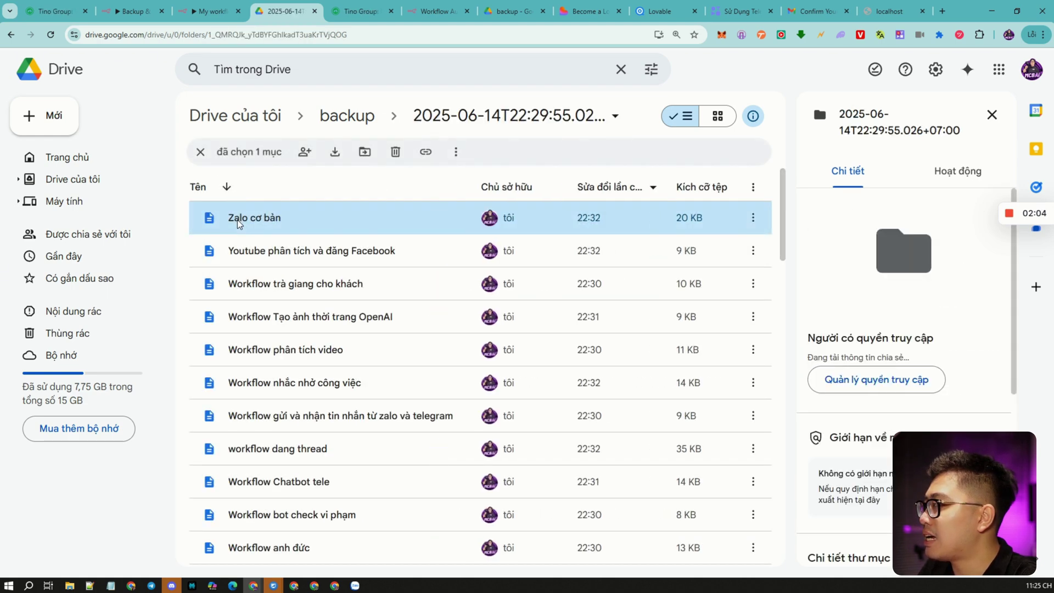
scroll(505, 265, "down", 1)
scroll(439, 329, "up", 1)
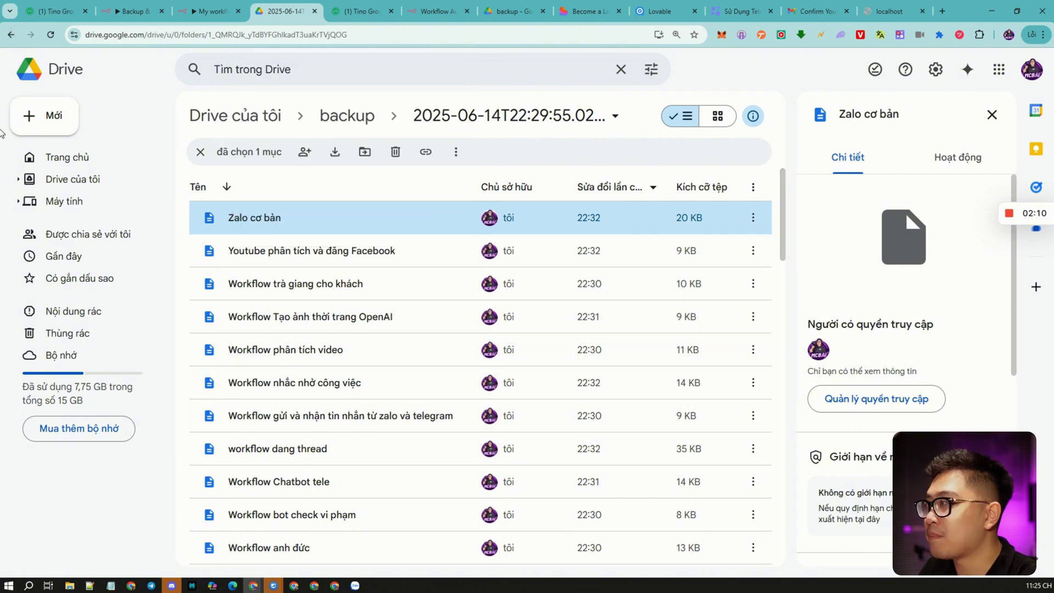
left_click(11, 35)
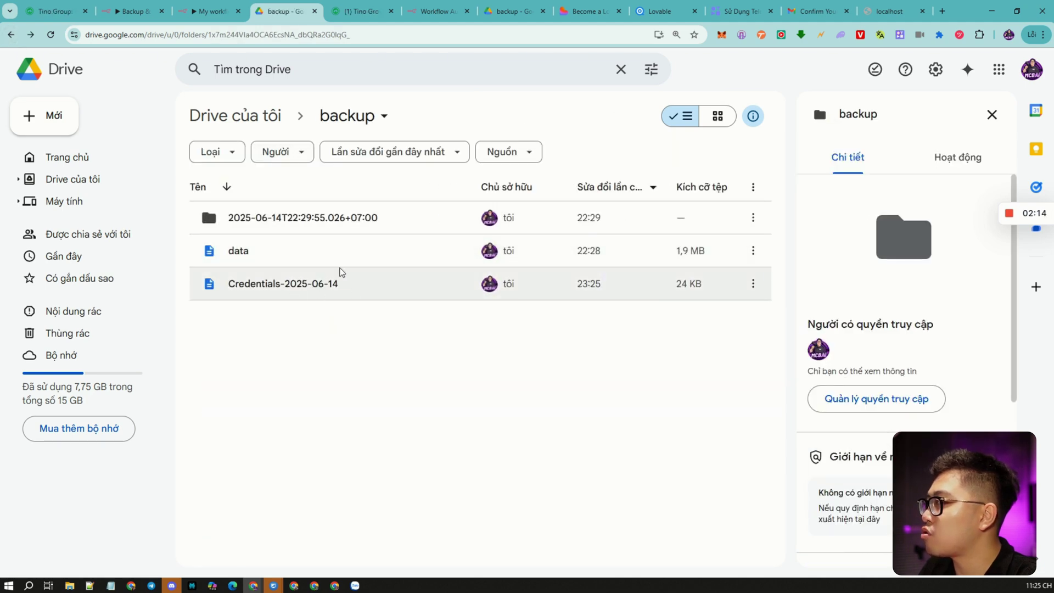
left_click(430, 15)
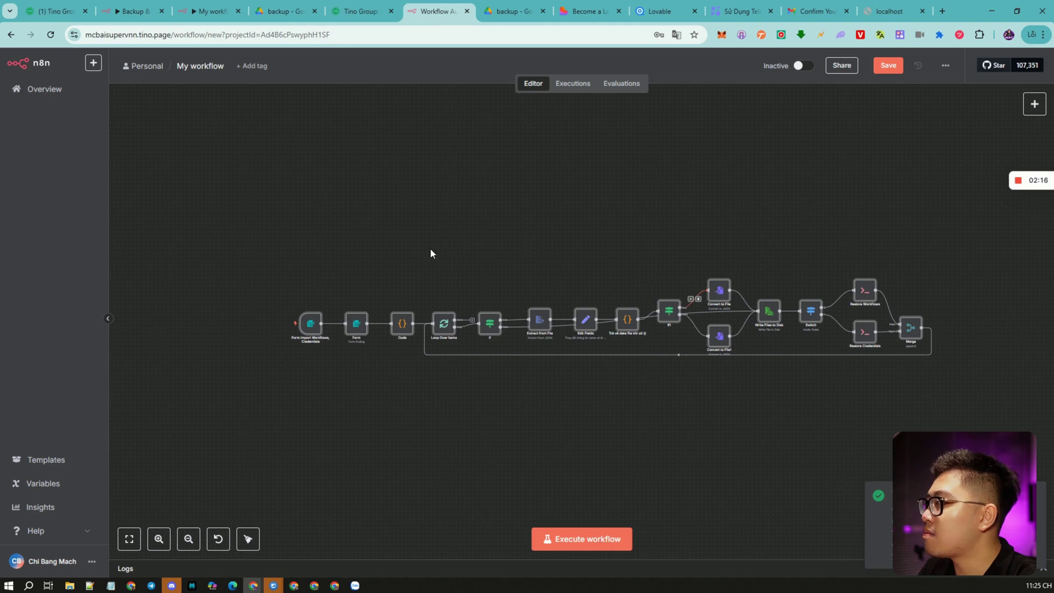
Test-run the restore workflow and center its import form window.
scroll(334, 282, "up", 3)
scroll(280, 252, "down", 2)
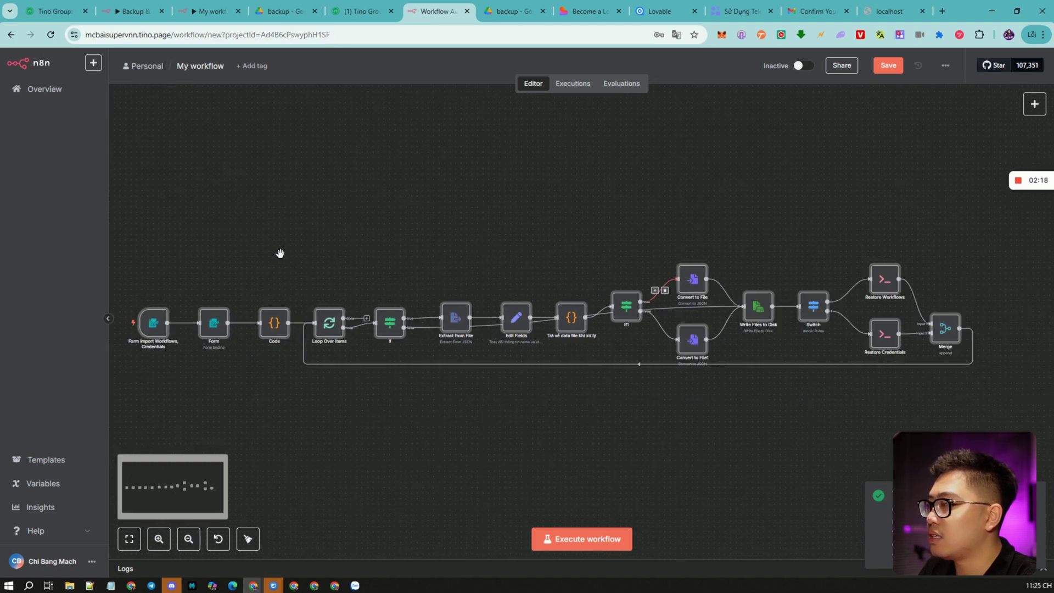
scroll(458, 269, "left", 3)
scroll(444, 275, "down", 1)
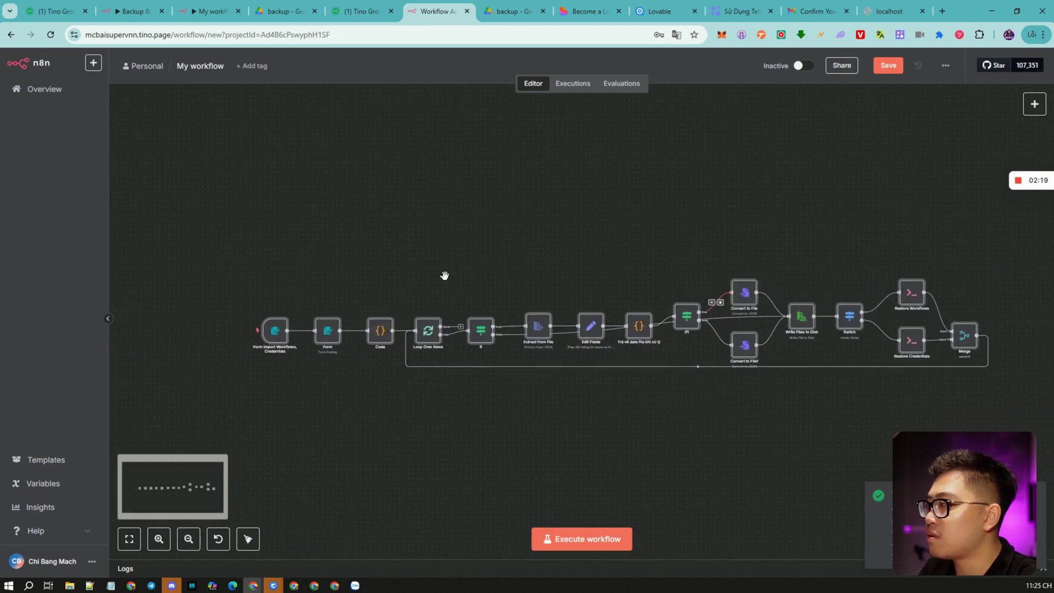
left_click(582, 543)
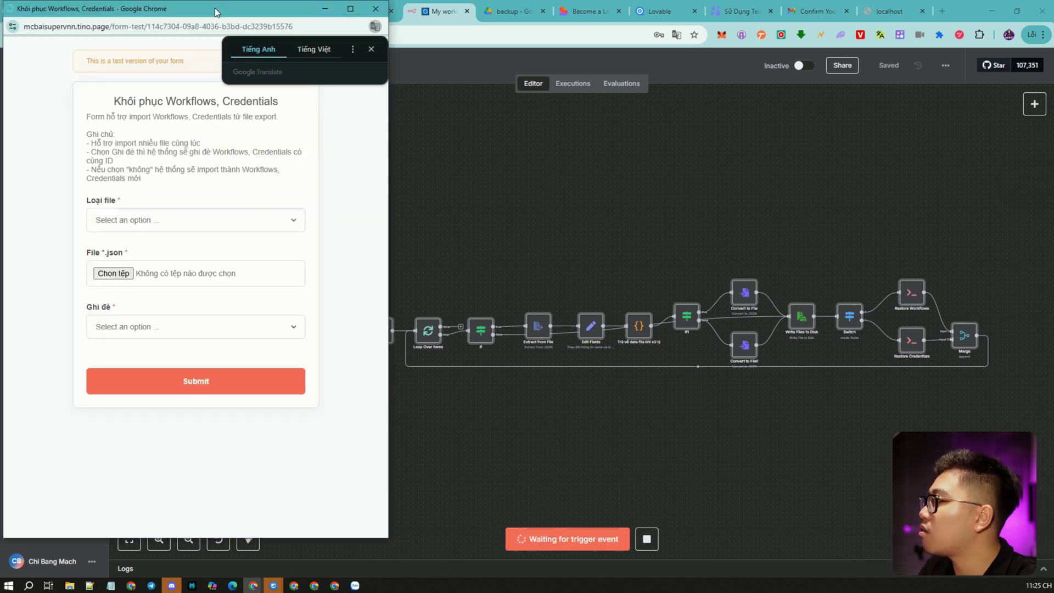
left_click_drag(216, 12, 515, 55)
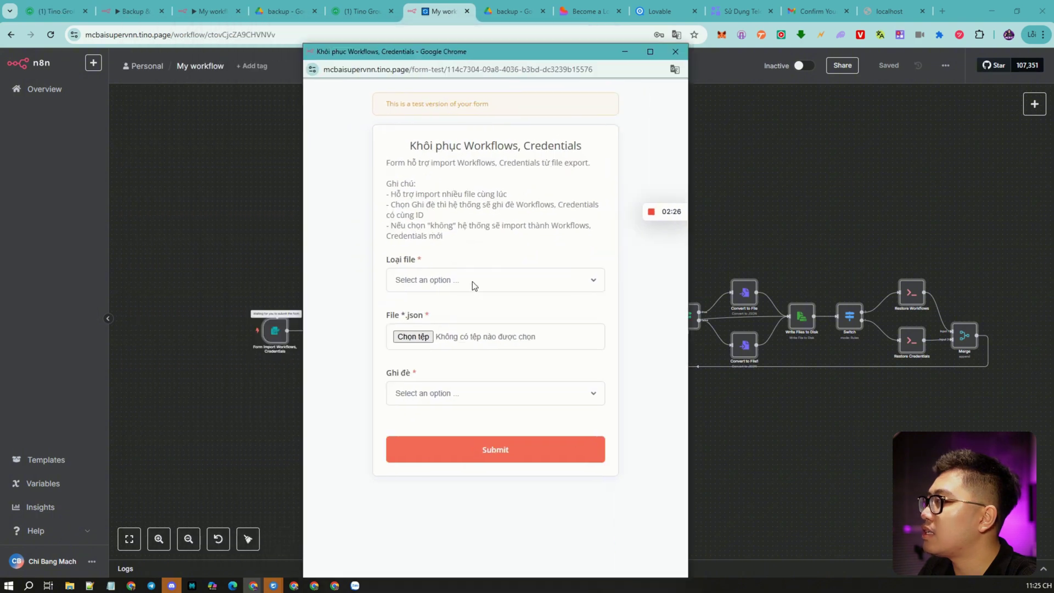
Set the form's Loại file to Workflows, leaving the file selection cancelled for now.
left_click(423, 281)
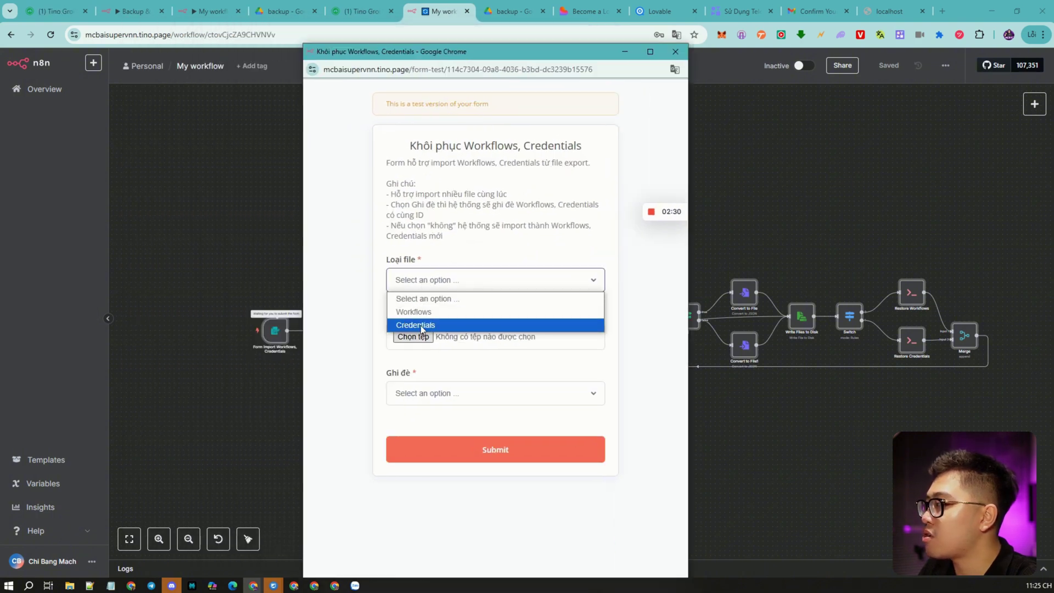
left_click(337, 317)
left_click(466, 283)
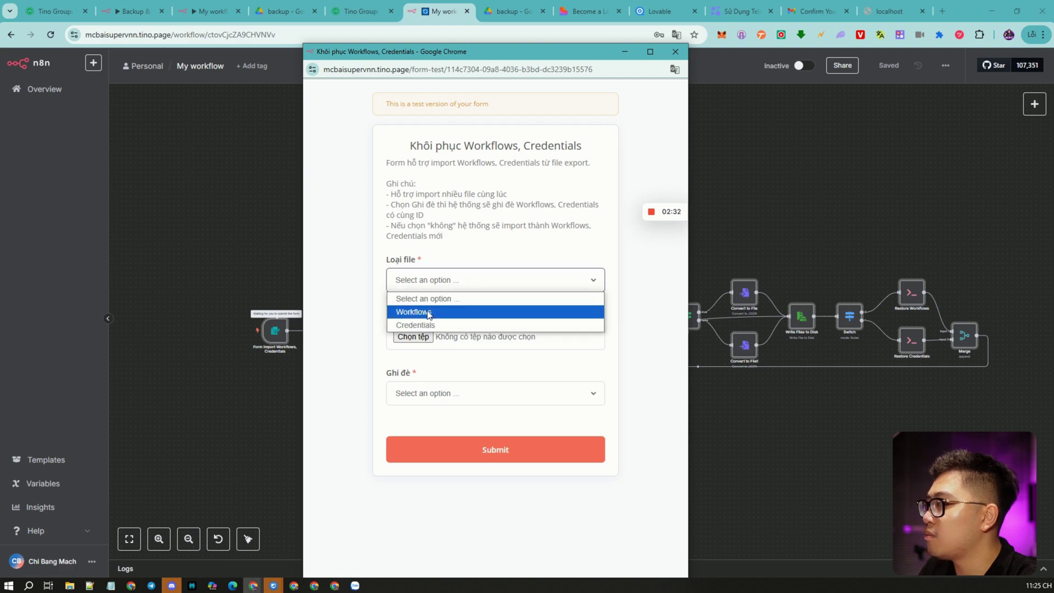
left_click(422, 312)
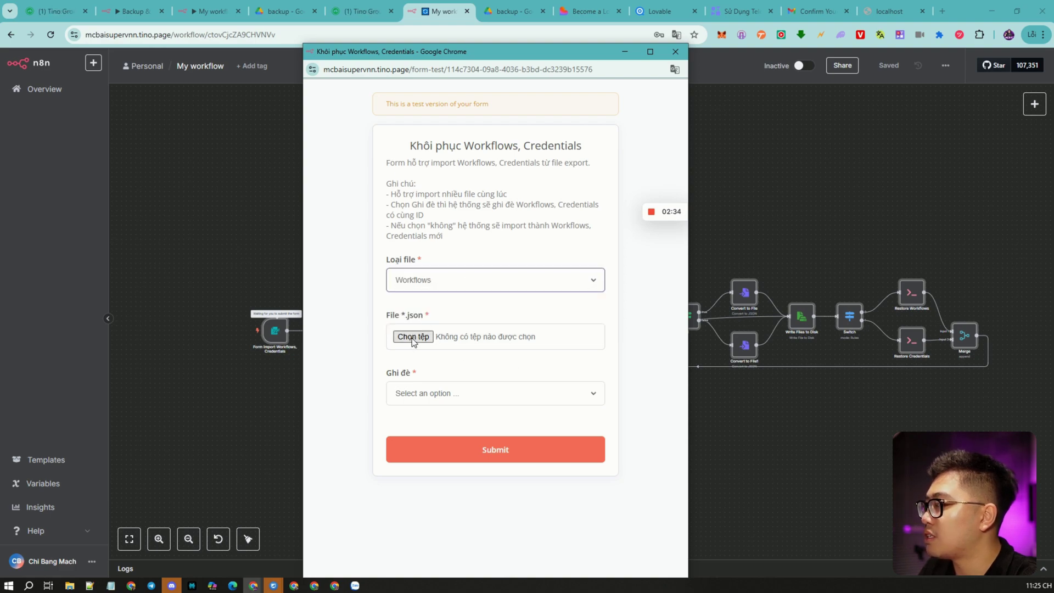
left_click(413, 337)
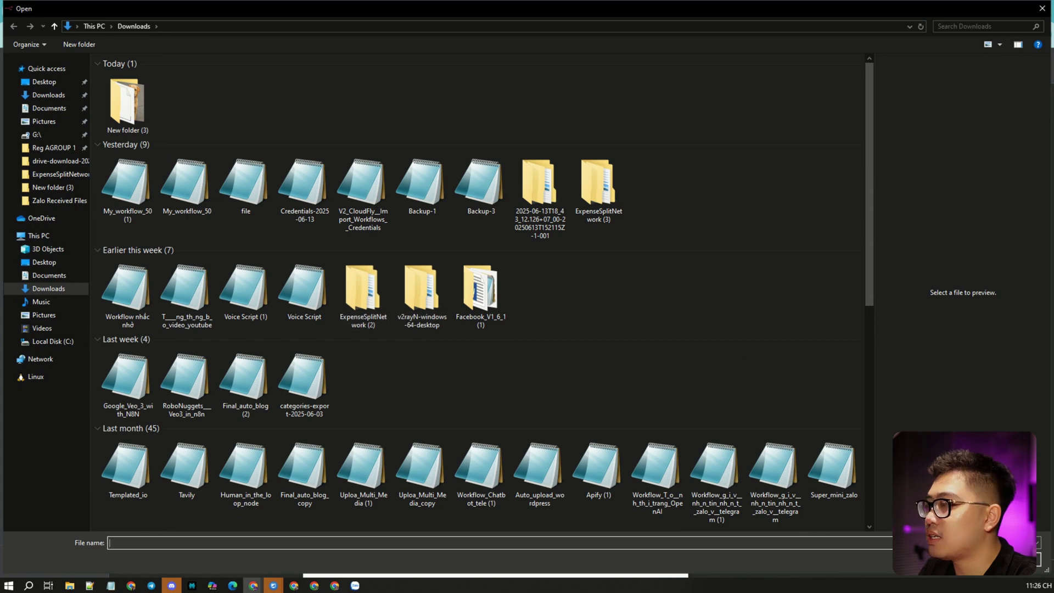
key("Escape")
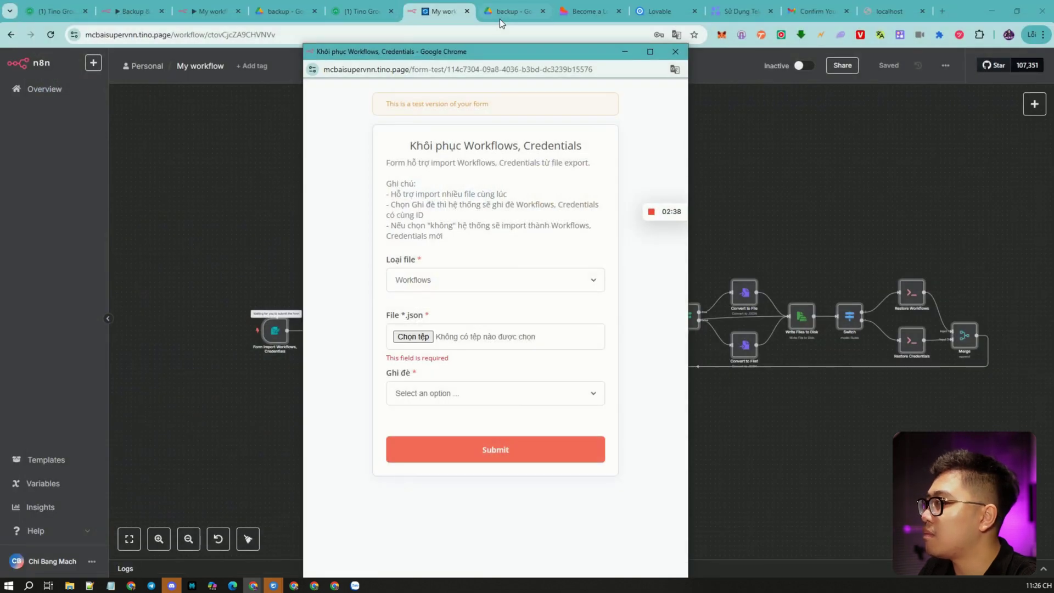
left_click(499, 13)
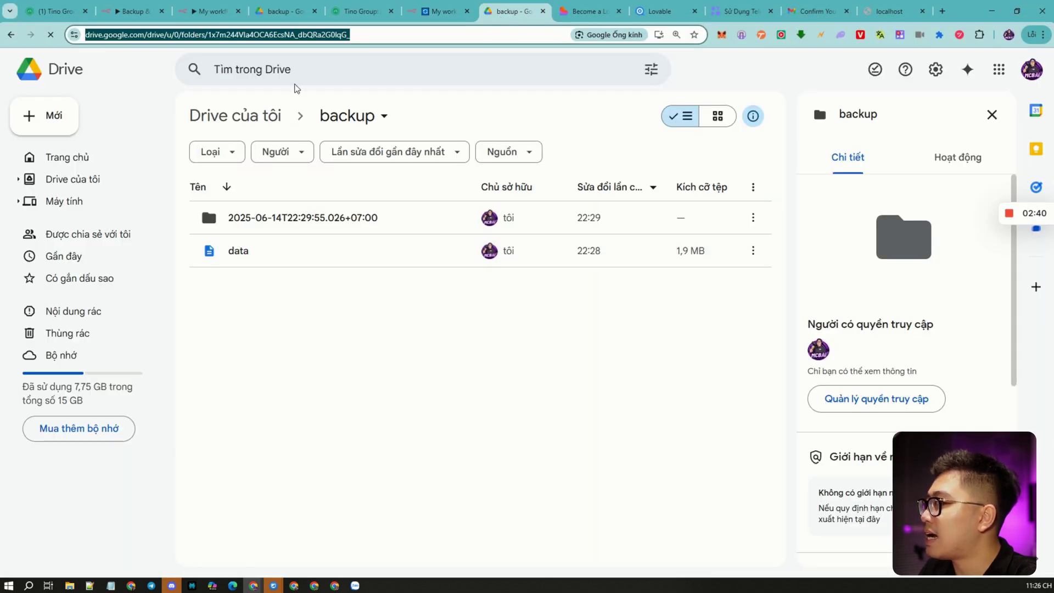
Download the data and Credentials-2025-06-14 files from the Drive backup folder.
left_click(294, 22)
left_click(753, 250)
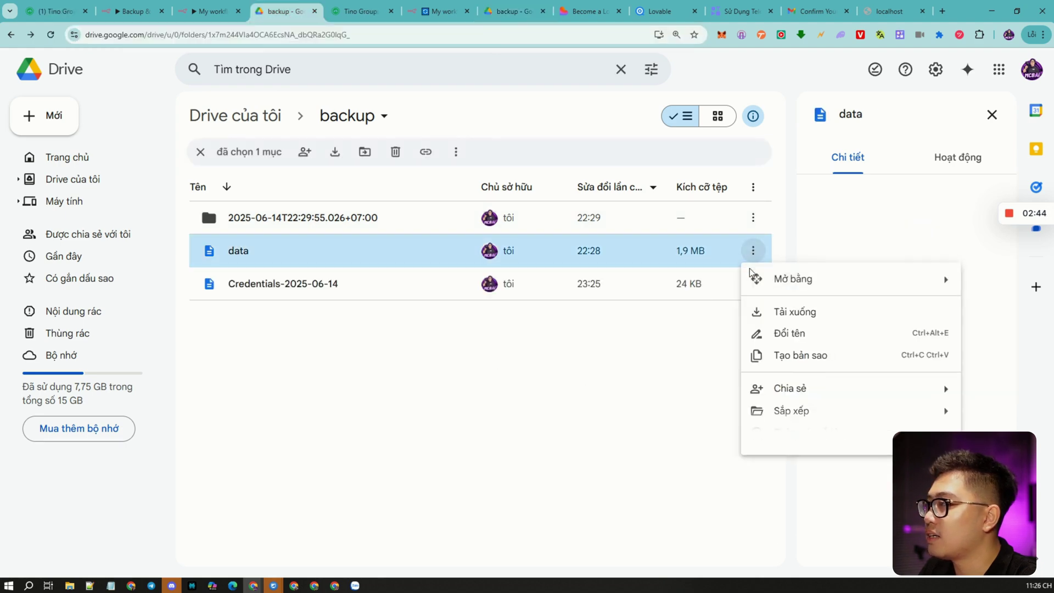
left_click(798, 313)
left_click(752, 283)
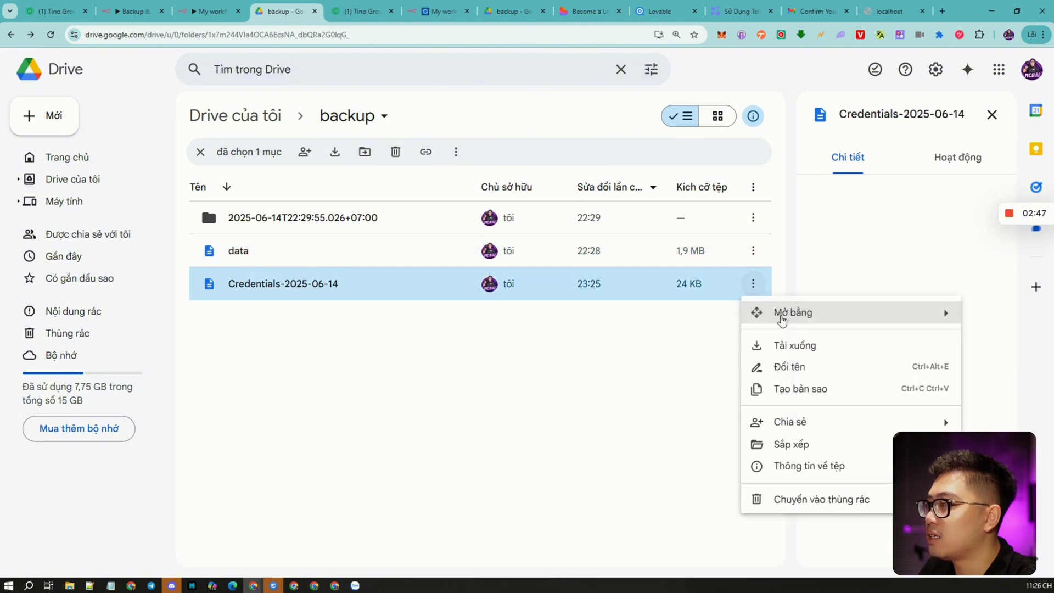
left_click(791, 346)
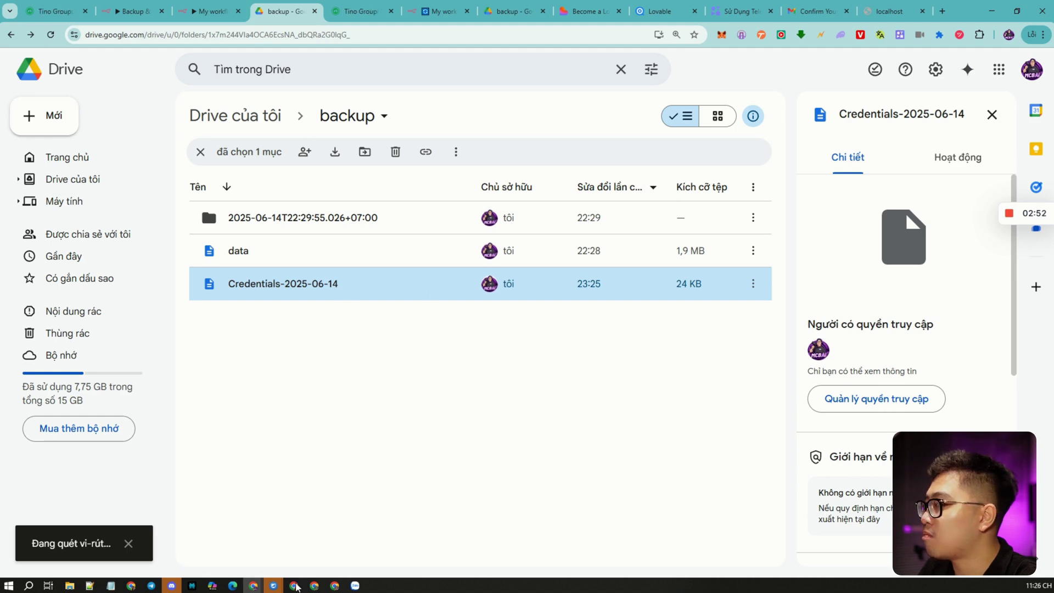
left_click(439, 11)
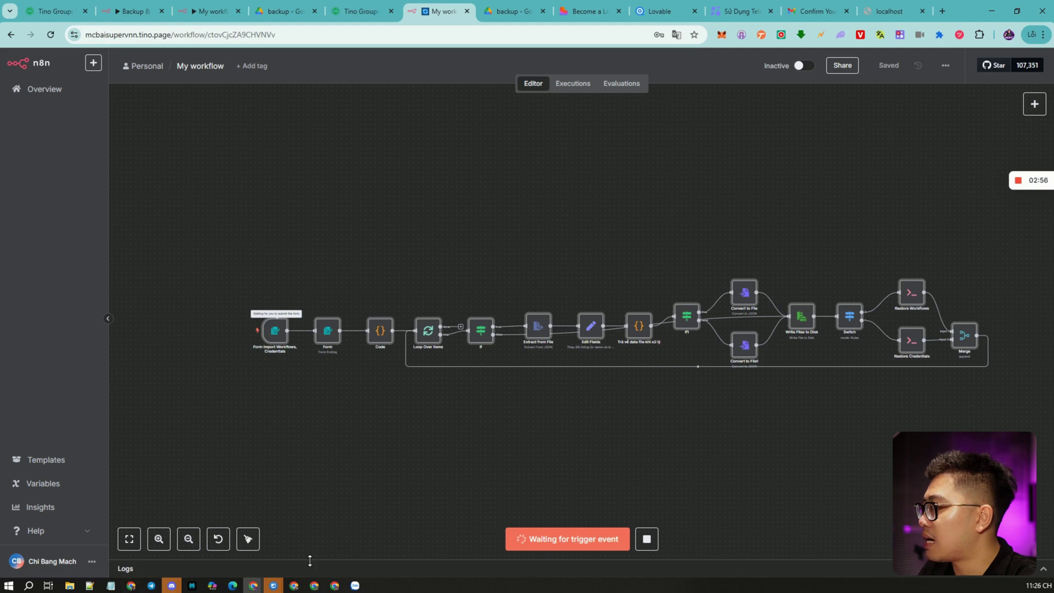
Submit the restore form with the downloaded data file and Ghi đè set to Có.
mouse_move(301, 588)
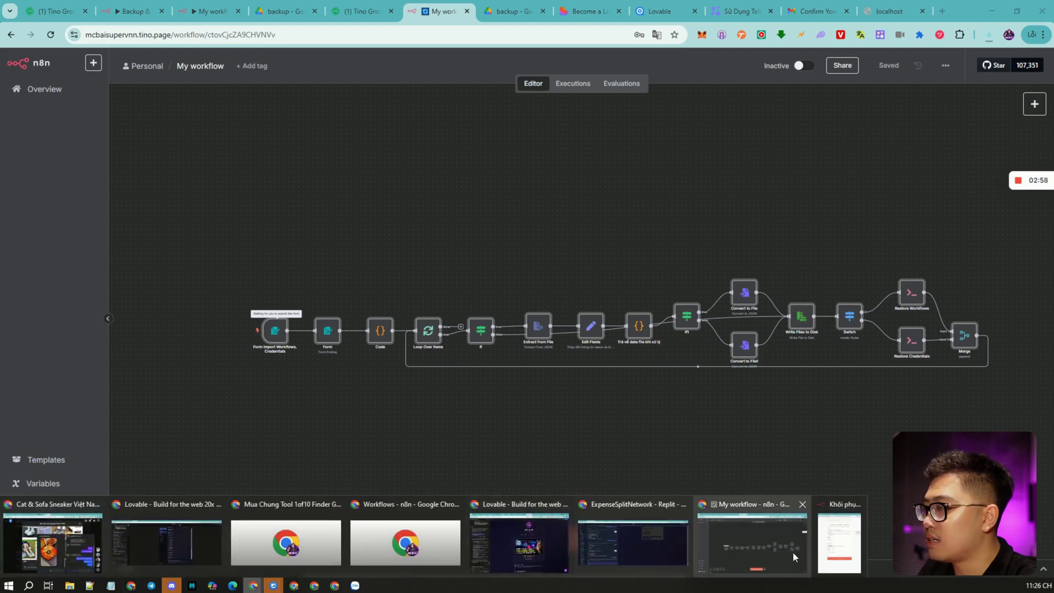
left_click(832, 552)
left_click(413, 336)
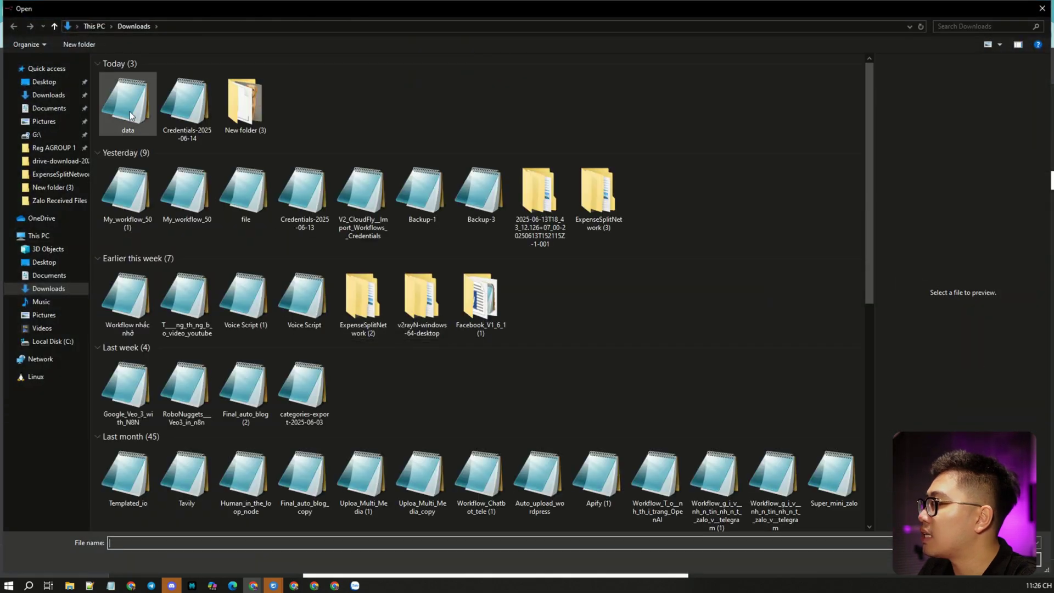
double_click(130, 115)
left_click(495, 401)
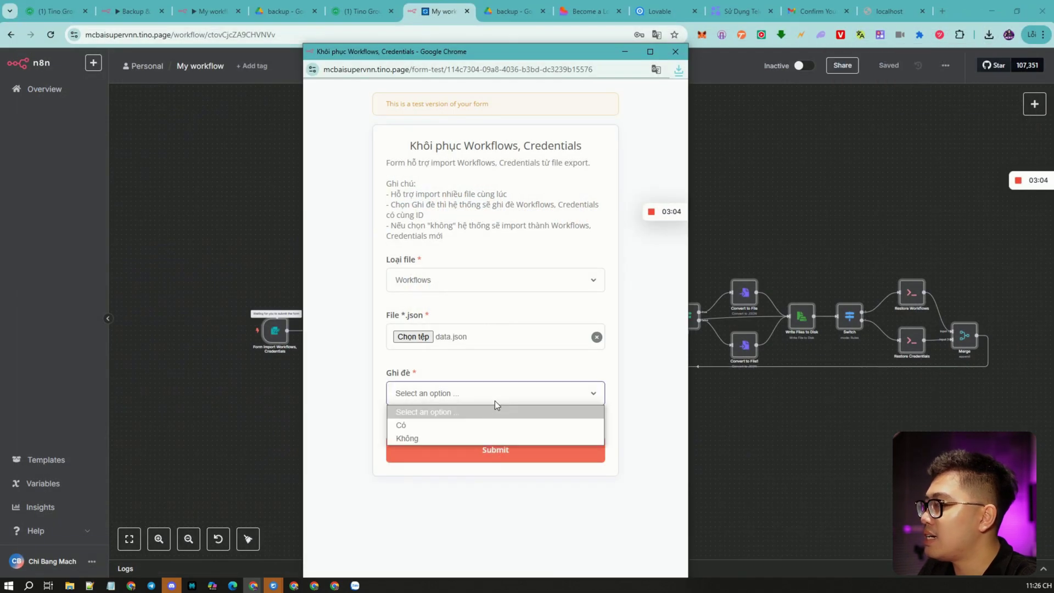
left_click(418, 426)
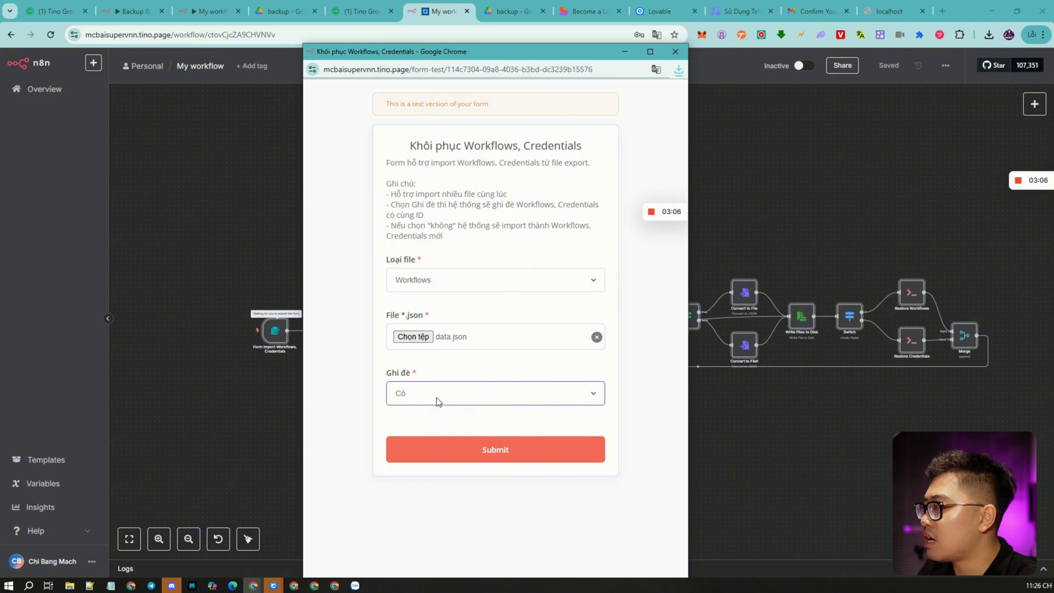
left_click(489, 451)
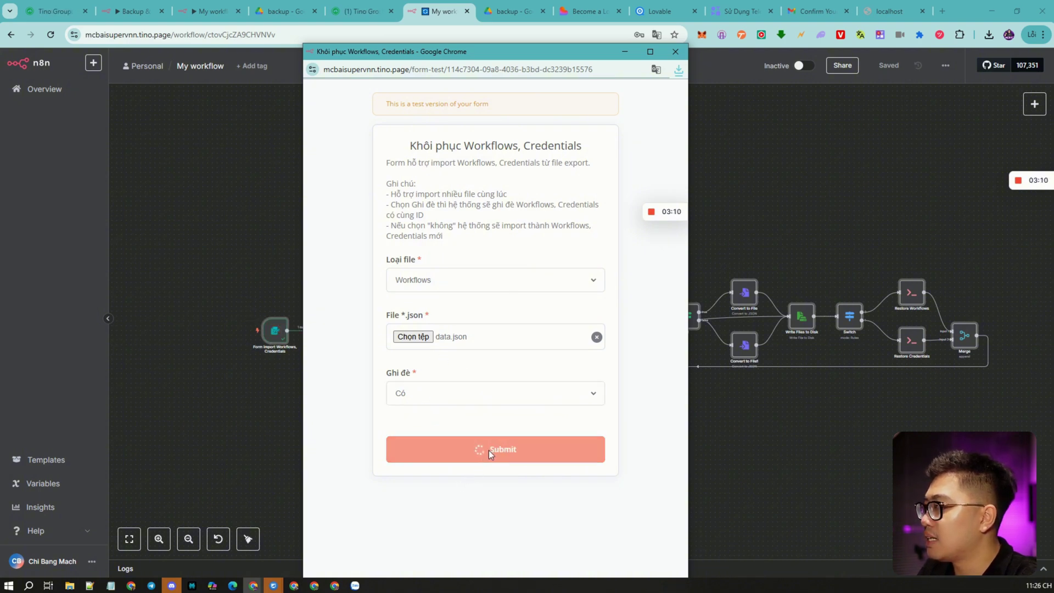
Inspect the finished run through Restore Workflows into Merge in the editor.
left_click(225, 228)
scroll(735, 268, "right", 3)
scroll(652, 234, "up", 2)
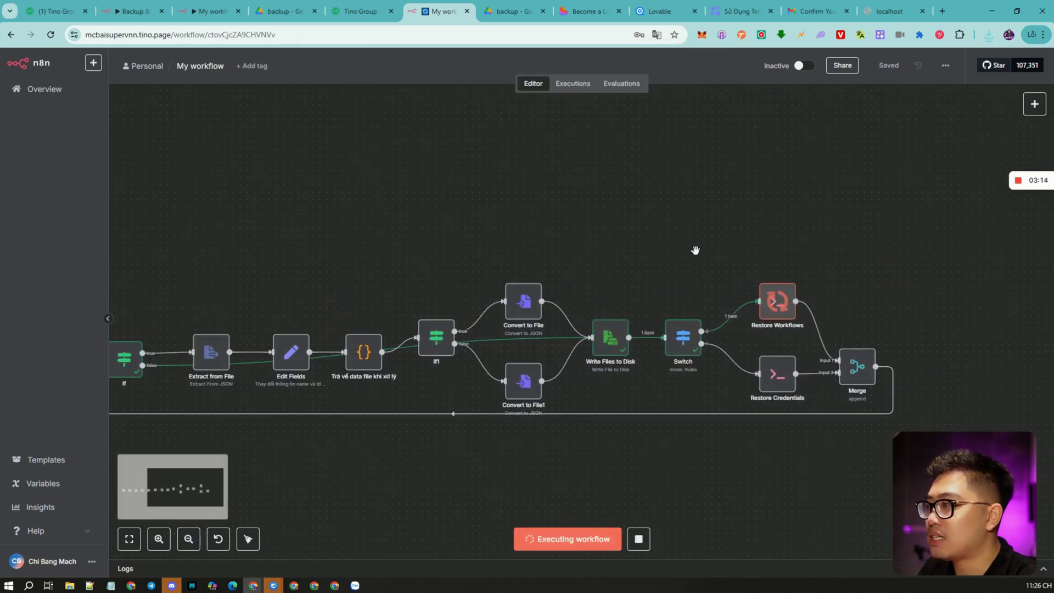
scroll(692, 247, "right", 3)
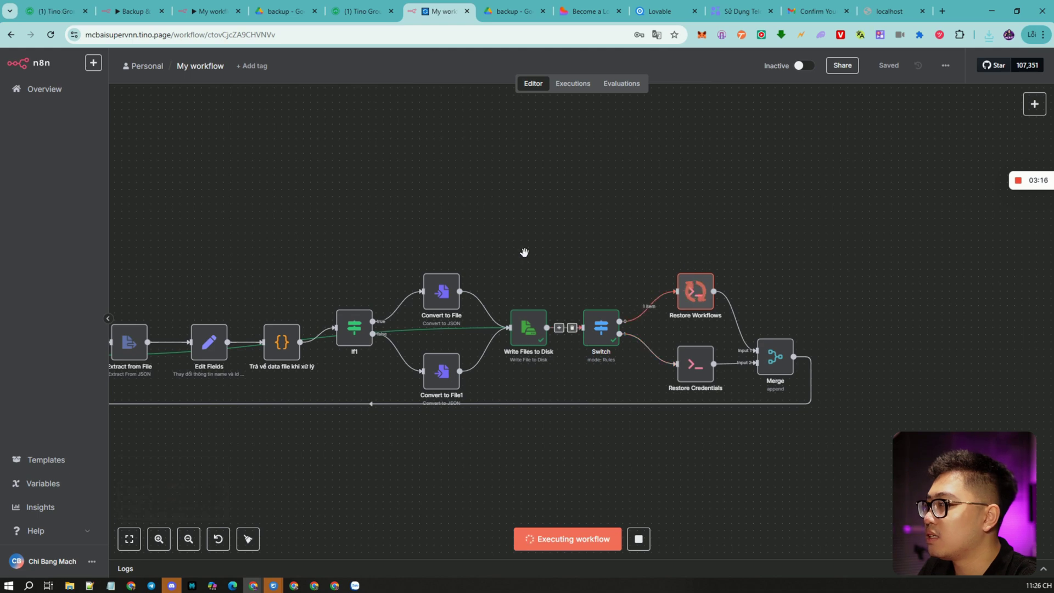
scroll(647, 335, "left", 3)
scroll(659, 340, "up", 2)
scroll(548, 373, "right", 4)
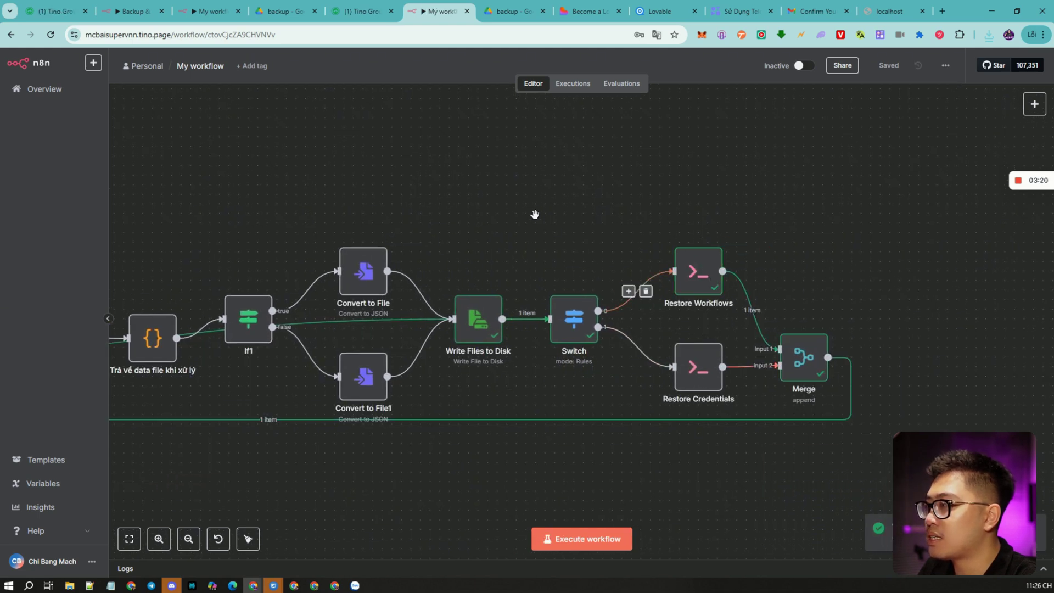
scroll(535, 214, "down", 5)
scroll(483, 219, "up", 2)
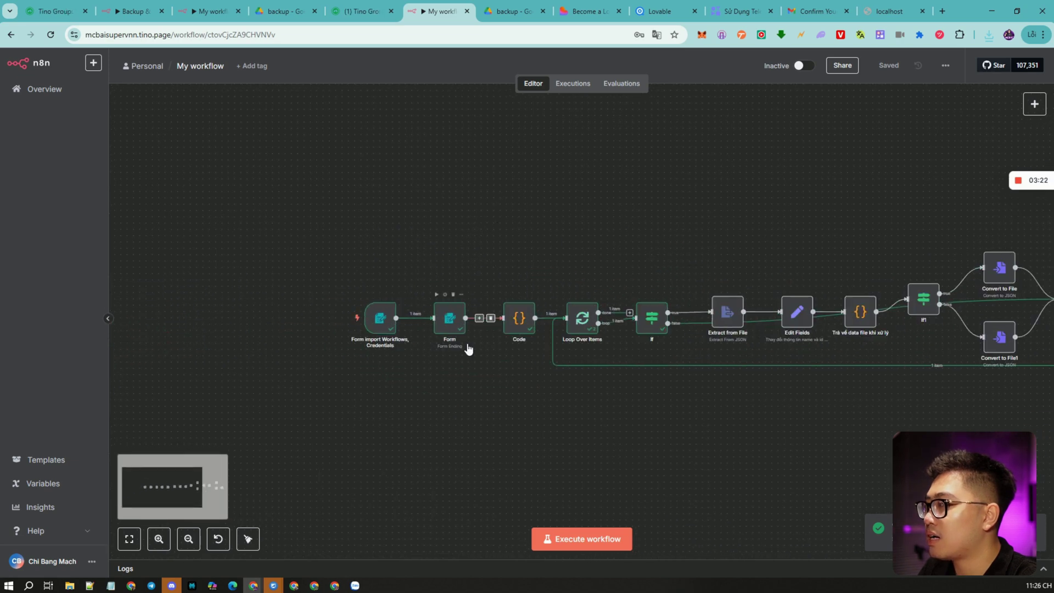
Rerun the workflow and submit Credentials-2025-06-14 as Credentials with Ghi đè set to Không.
left_click(590, 548)
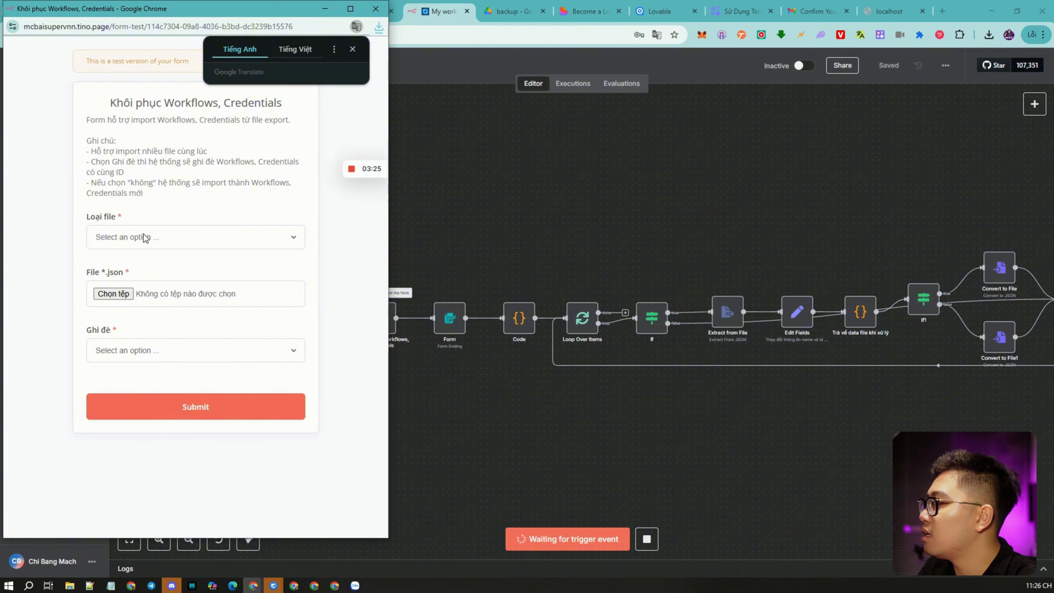
left_click(144, 237)
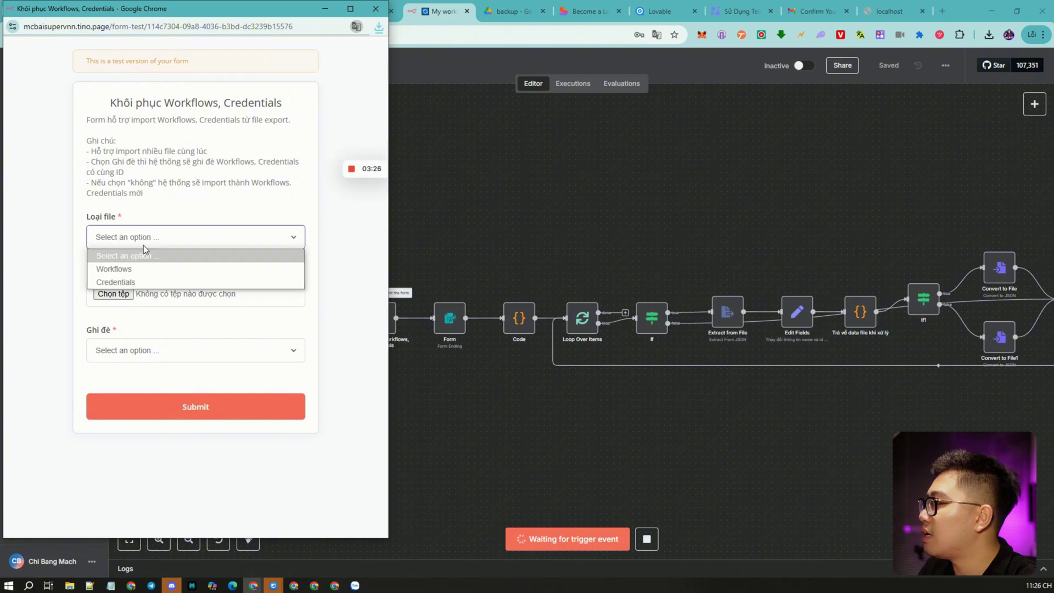
left_click(137, 283)
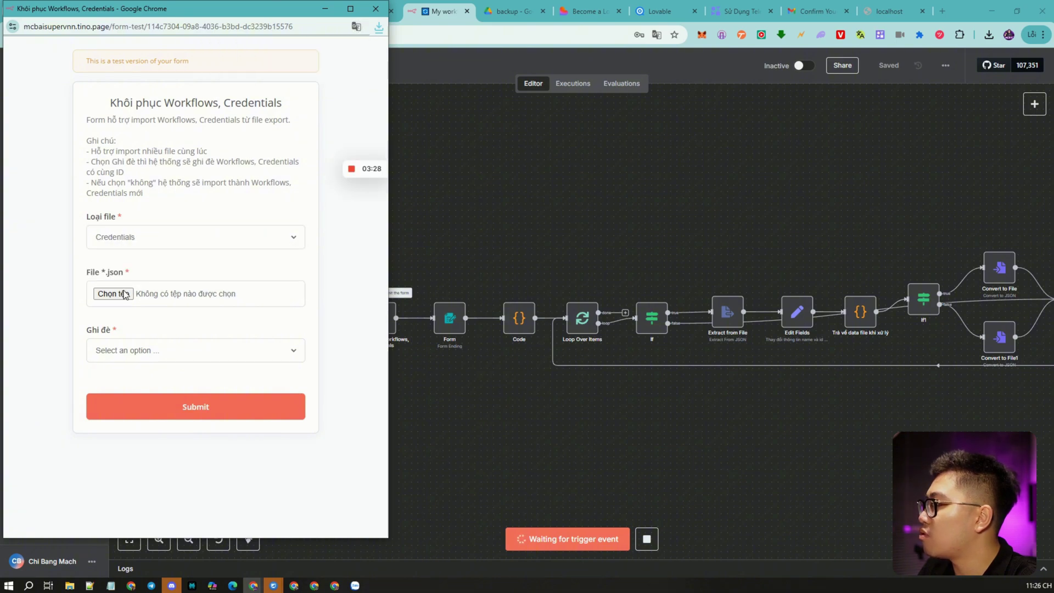
left_click(125, 295)
double_click(185, 115)
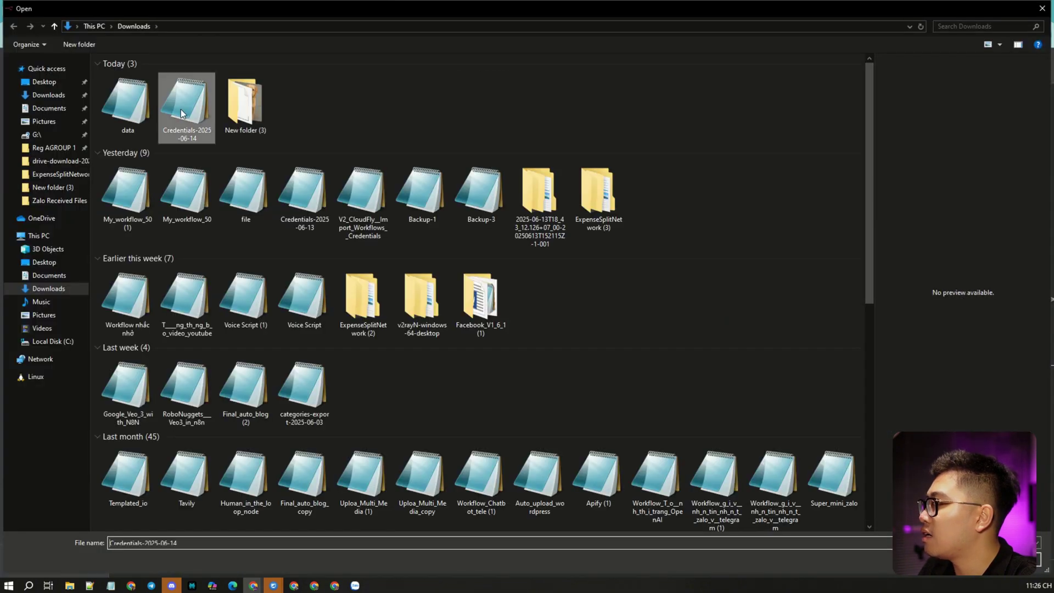
left_click(141, 354)
left_click(133, 393)
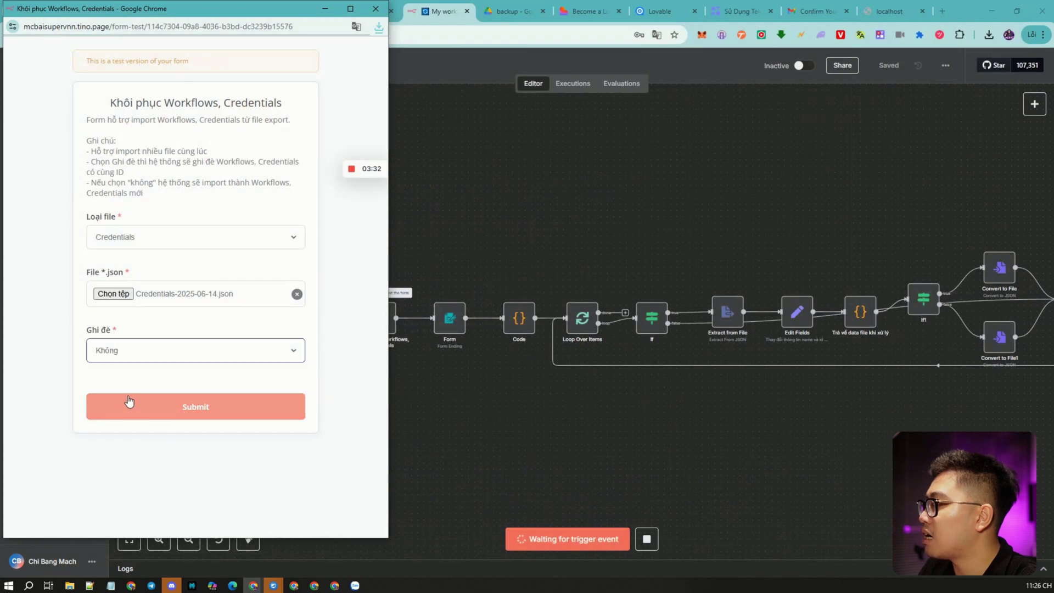
left_click(198, 408)
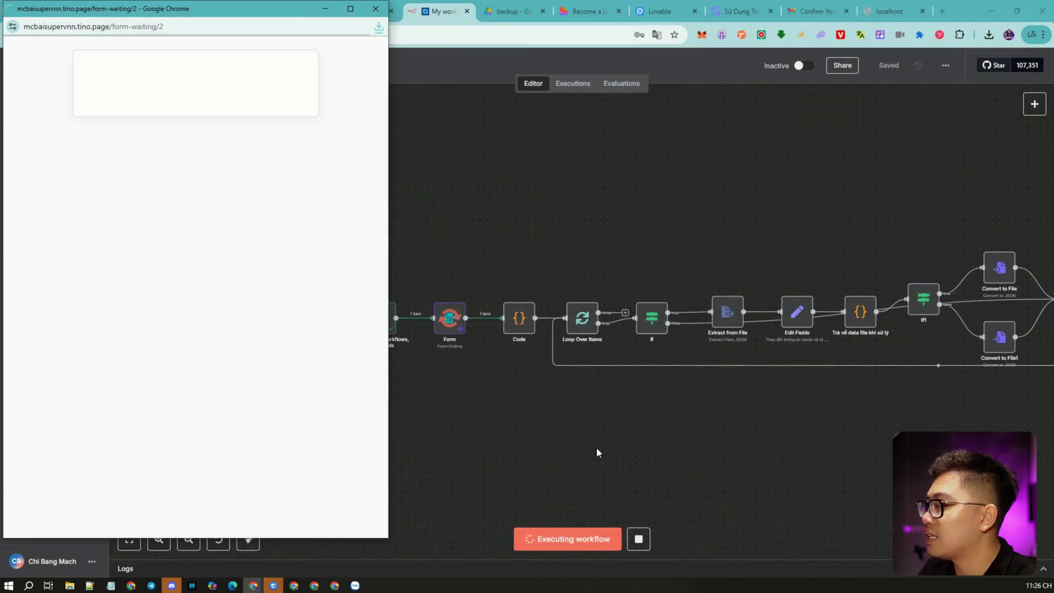
Review the completed credentials run, then go to the Overview of all workflows.
left_click(590, 446)
scroll(700, 445, "right", 10)
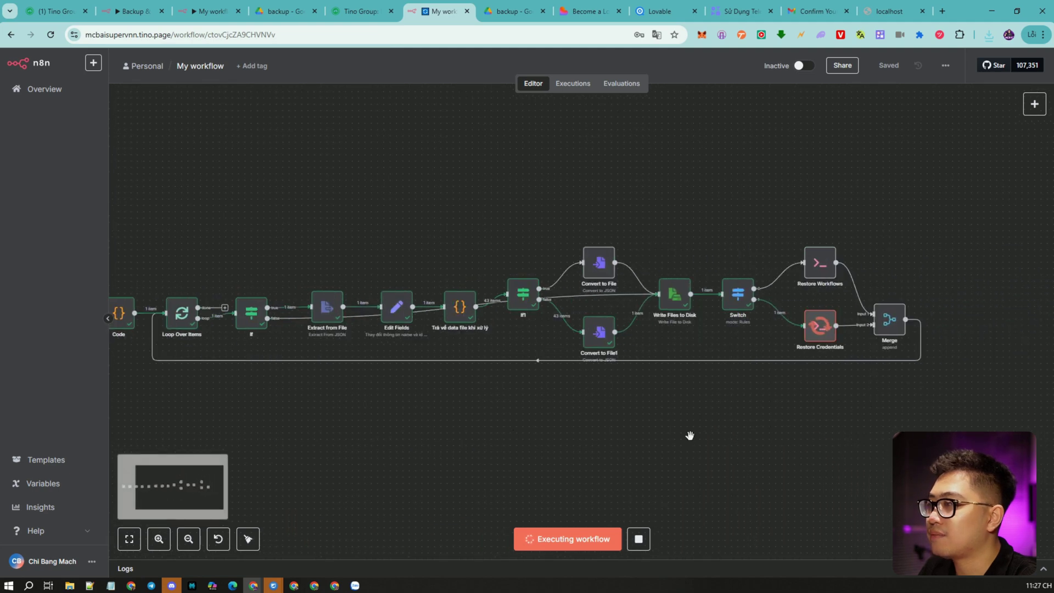
scroll(585, 395, "down", 5)
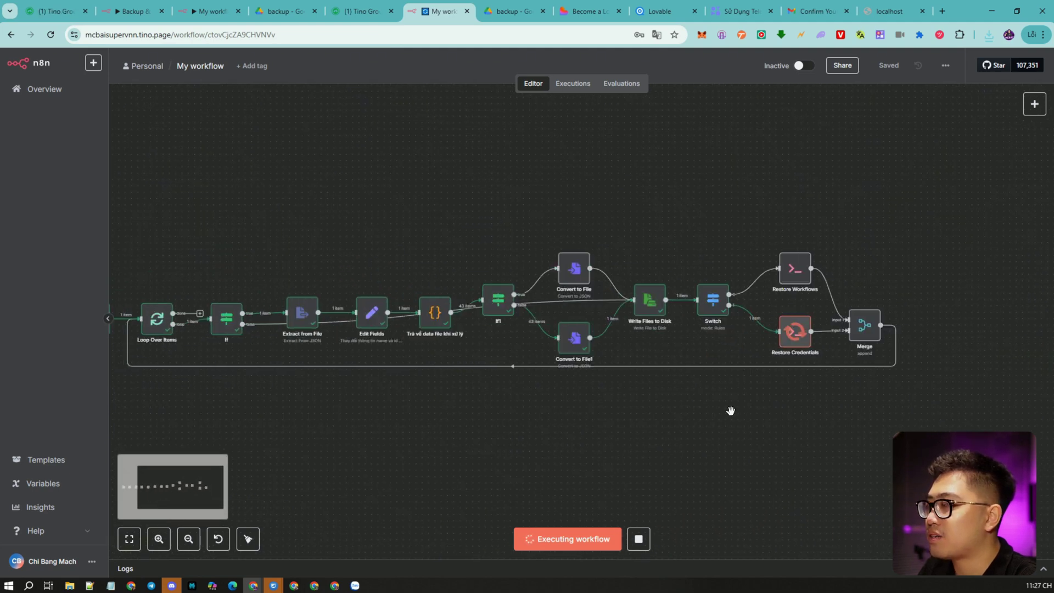
scroll(666, 400, "up", 3)
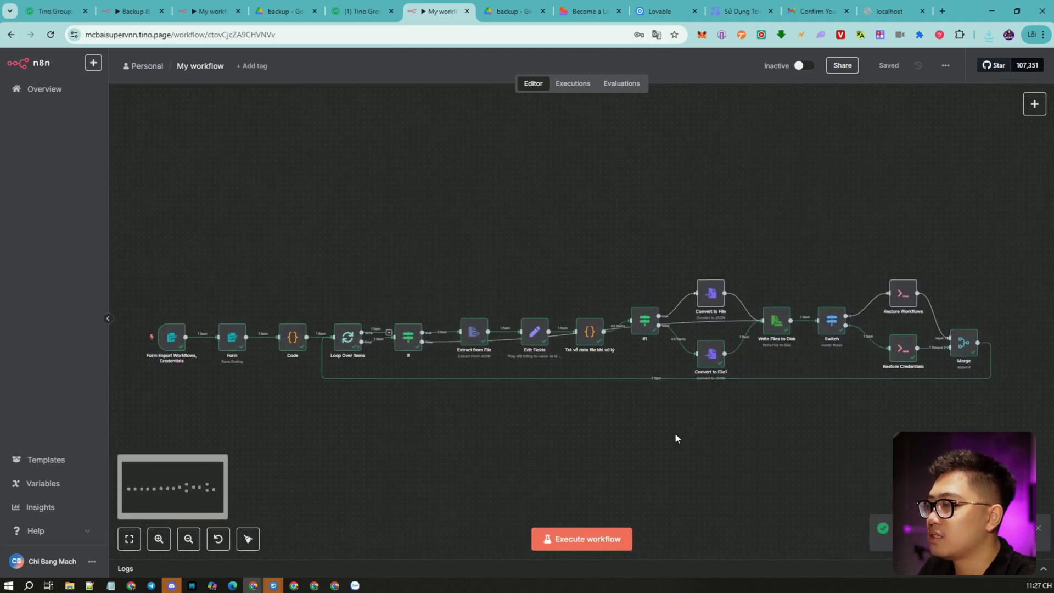
left_click(32, 90)
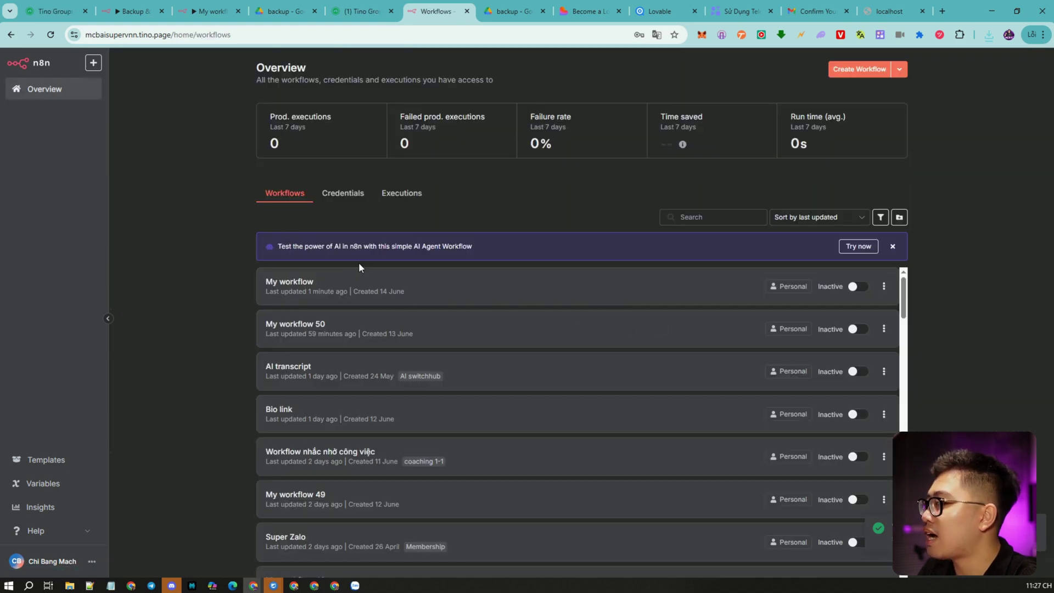
Browse the restored Workflows and Credentials lists, then scroll the N8N Automation 101 course page.
scroll(733, 358, "down", 15)
scroll(633, 360, "down", 5)
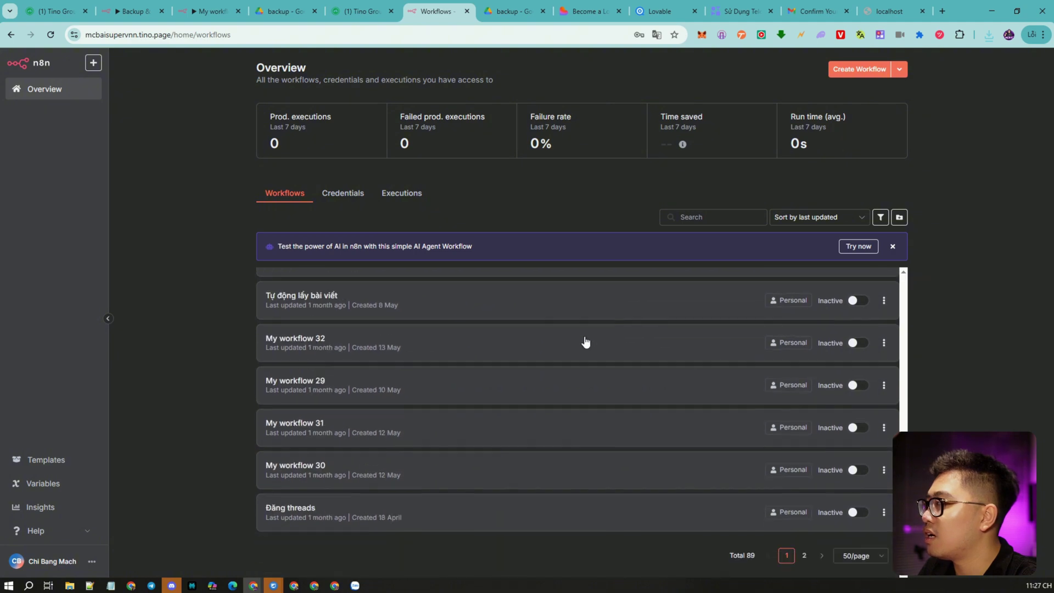
left_click(344, 193)
scroll(712, 365, "down", 20)
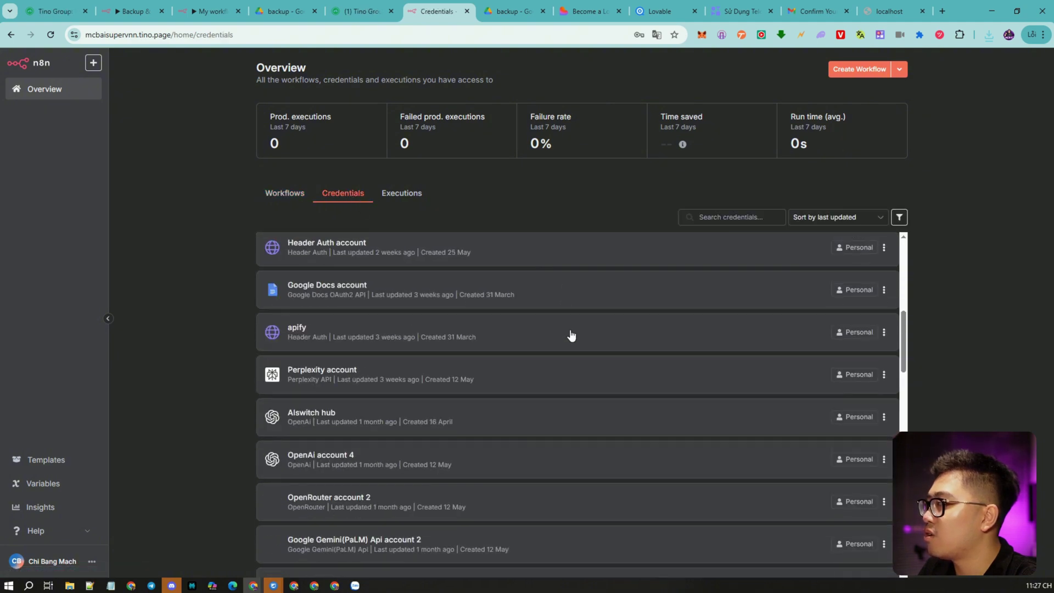
scroll(550, 363, "up", 20)
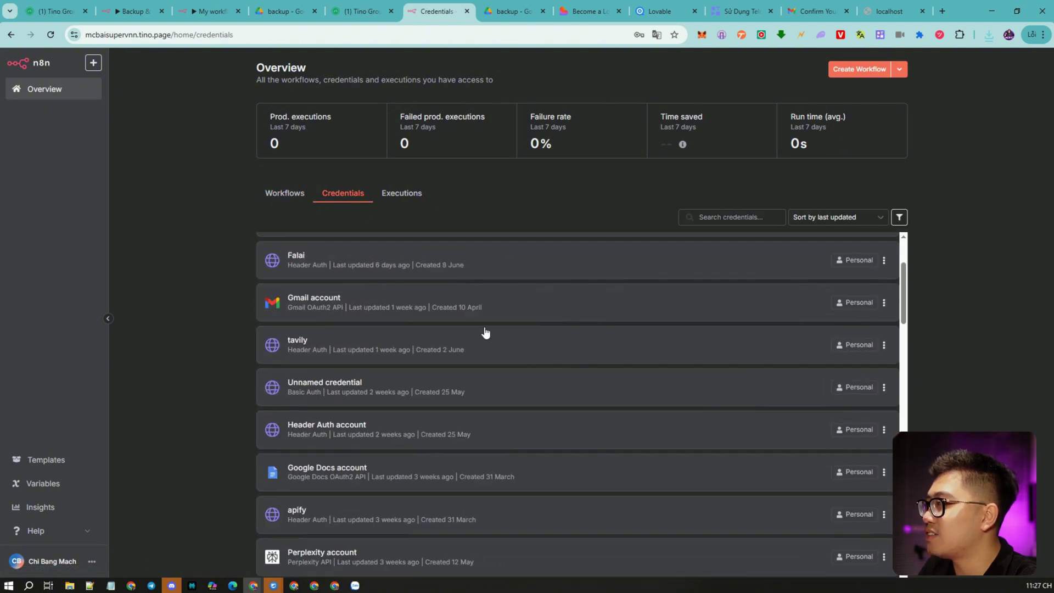
left_click(269, 193)
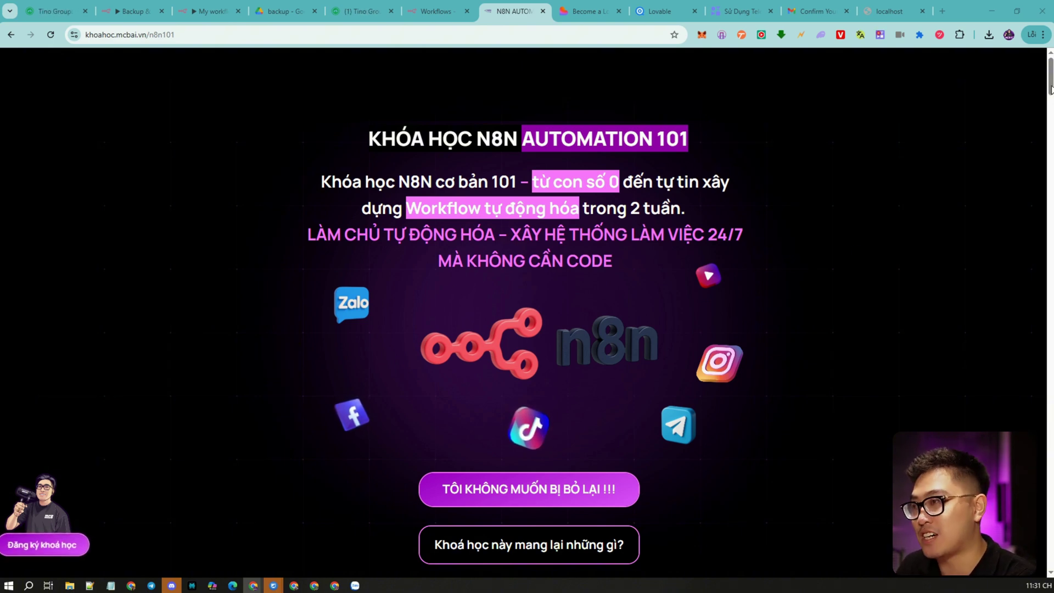
left_click_drag(1050, 90, 1050, 327)
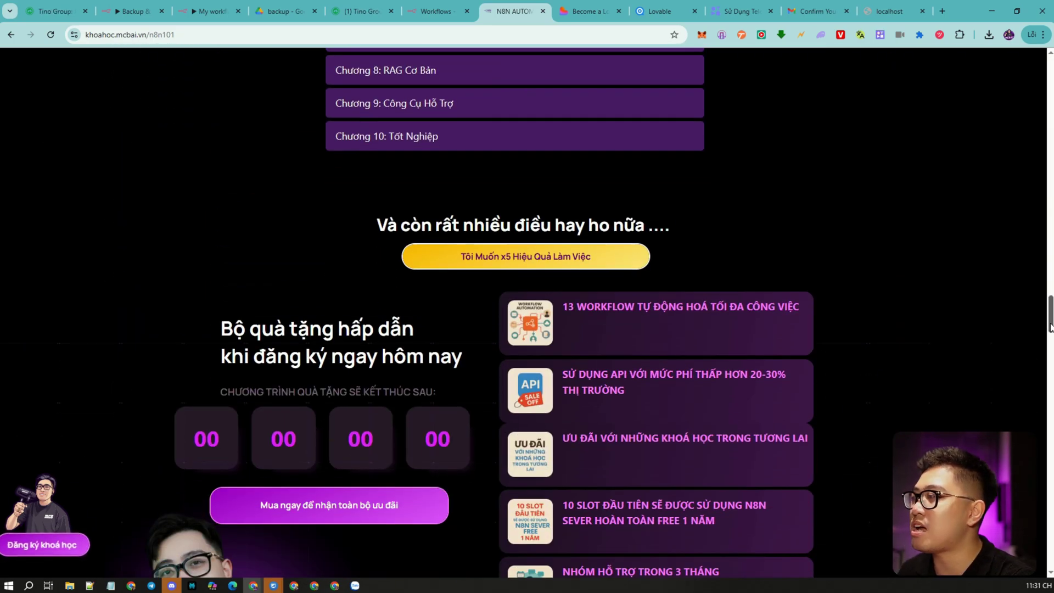